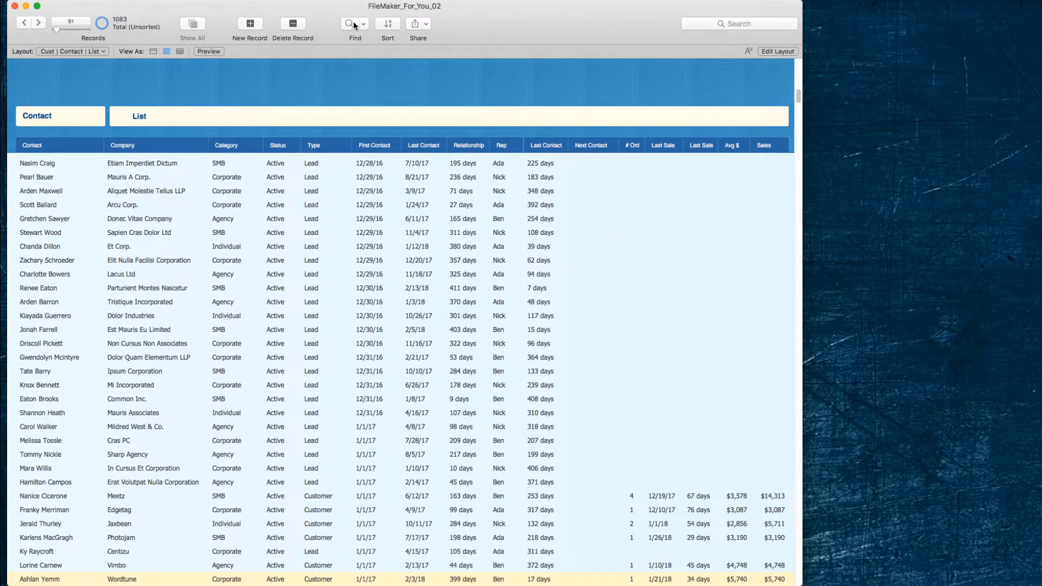
# Find all records with Type Customer, and constrain the found set to the rep of the first record
pyautogui.click(354, 25)
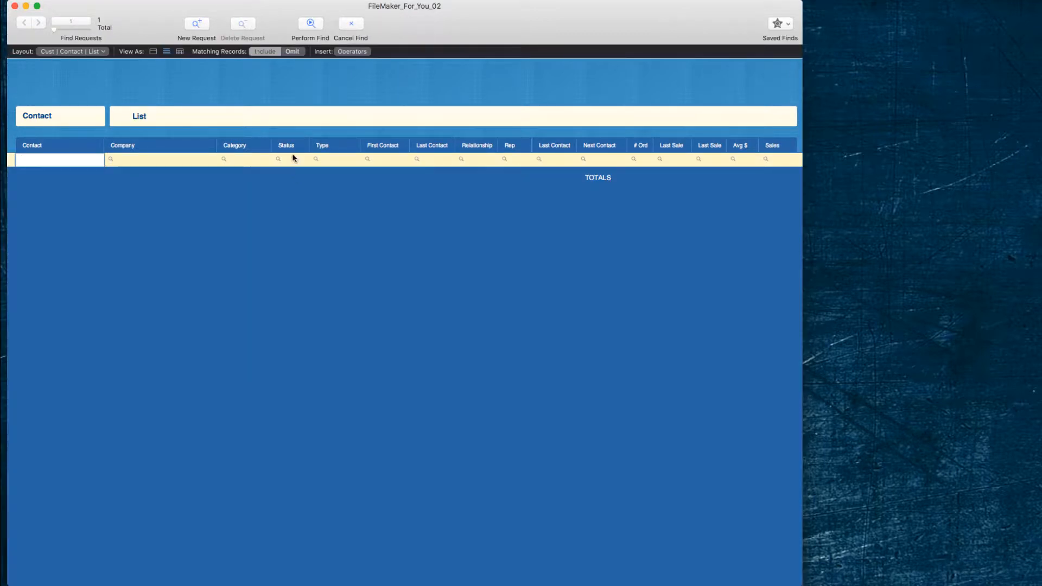
pyautogui.click(331, 157)
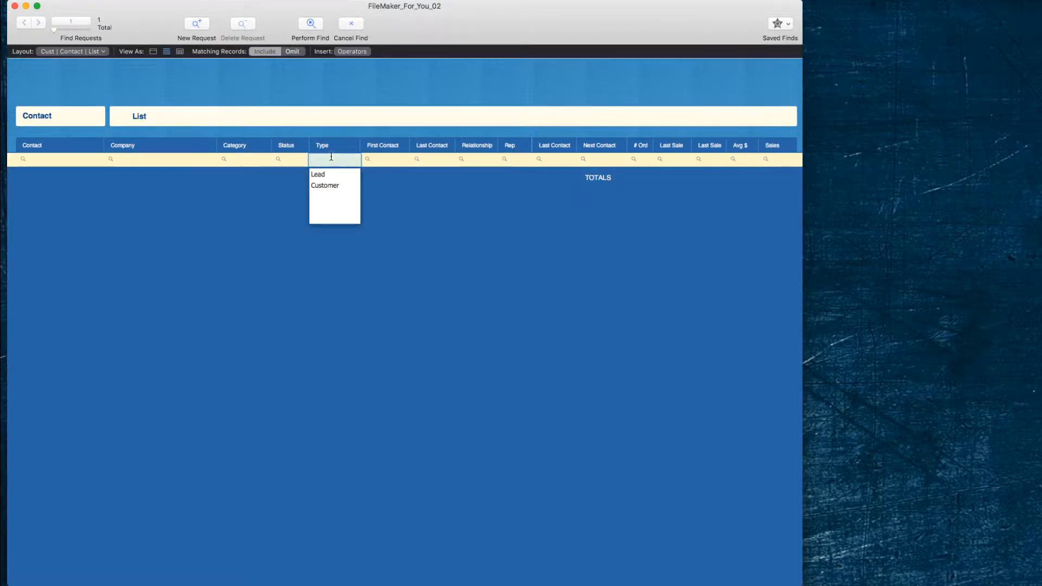
pyautogui.click(331, 188)
pyautogui.press('Tab')
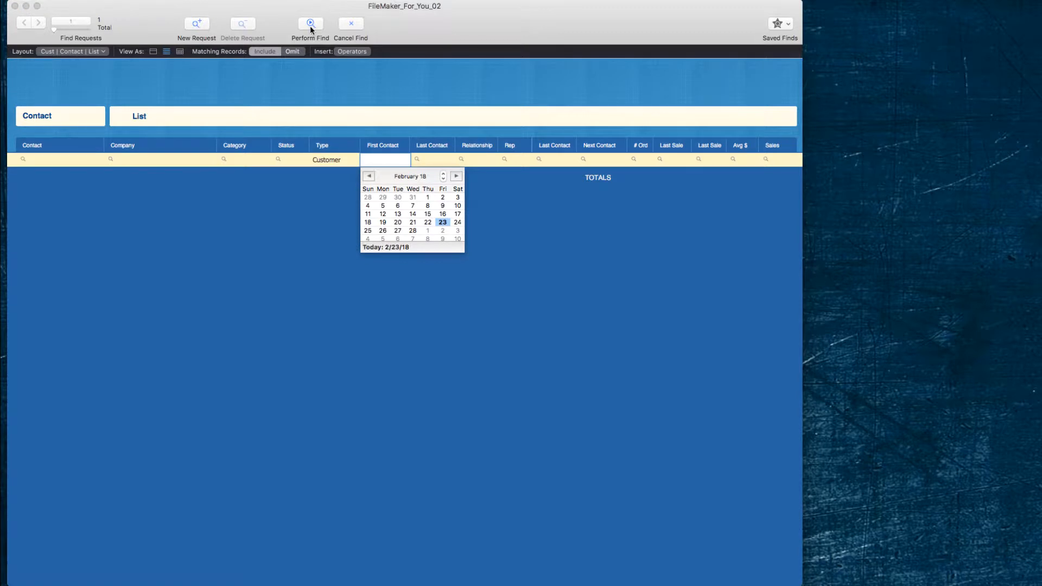
pyautogui.click(310, 25)
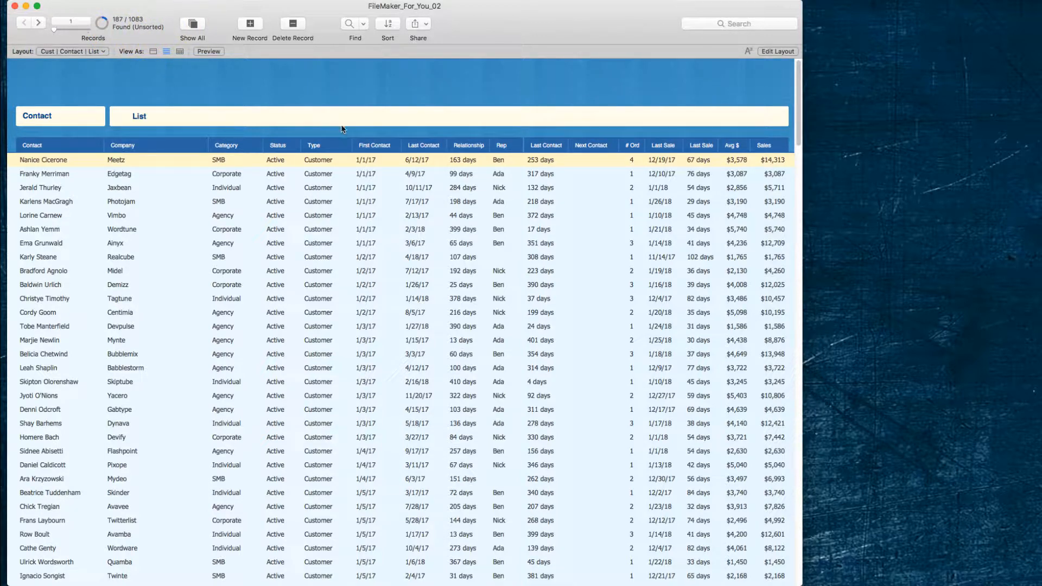
pyautogui.rightClick(497, 164)
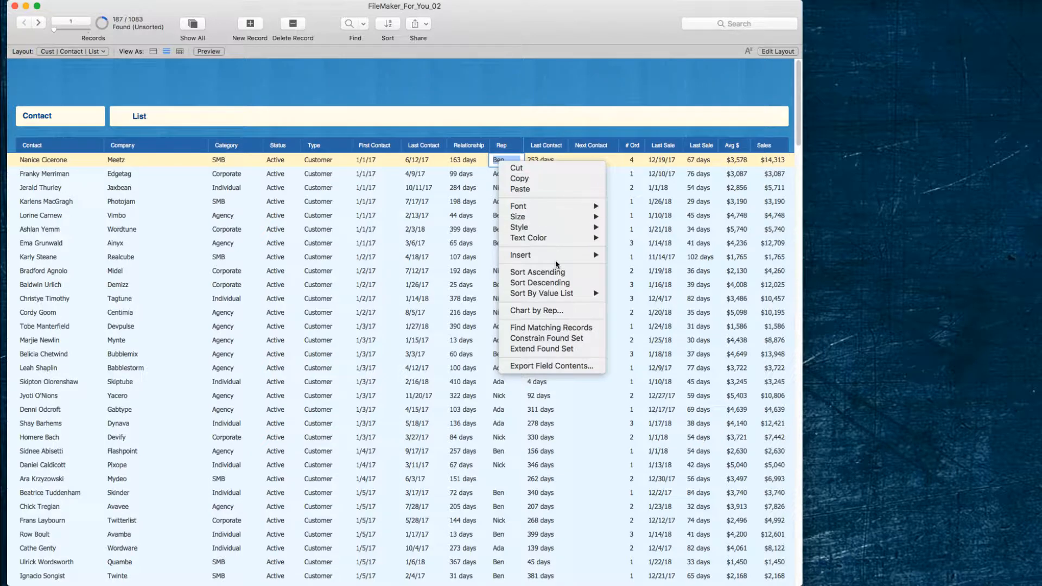
pyautogui.click(558, 337)
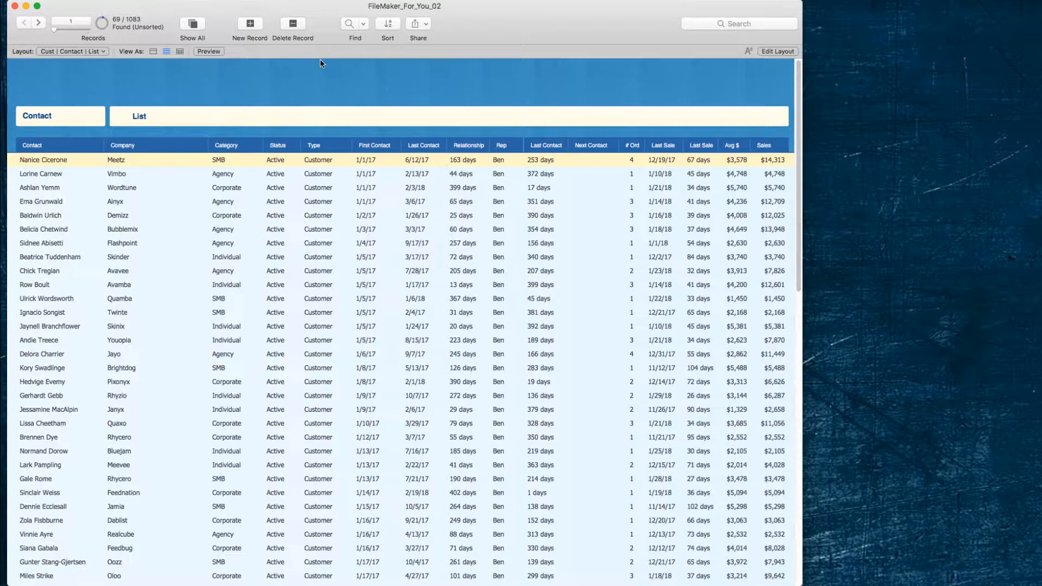
# Replace the sort order with Days Since Last Contact in descending order and sort the found customers
pyautogui.click(382, 21)
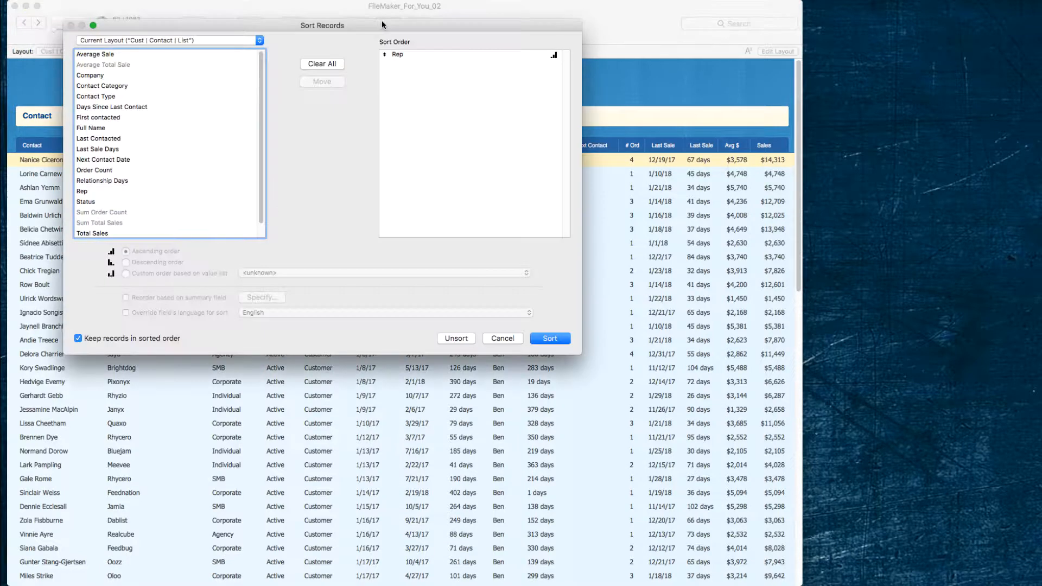
pyautogui.click(333, 66)
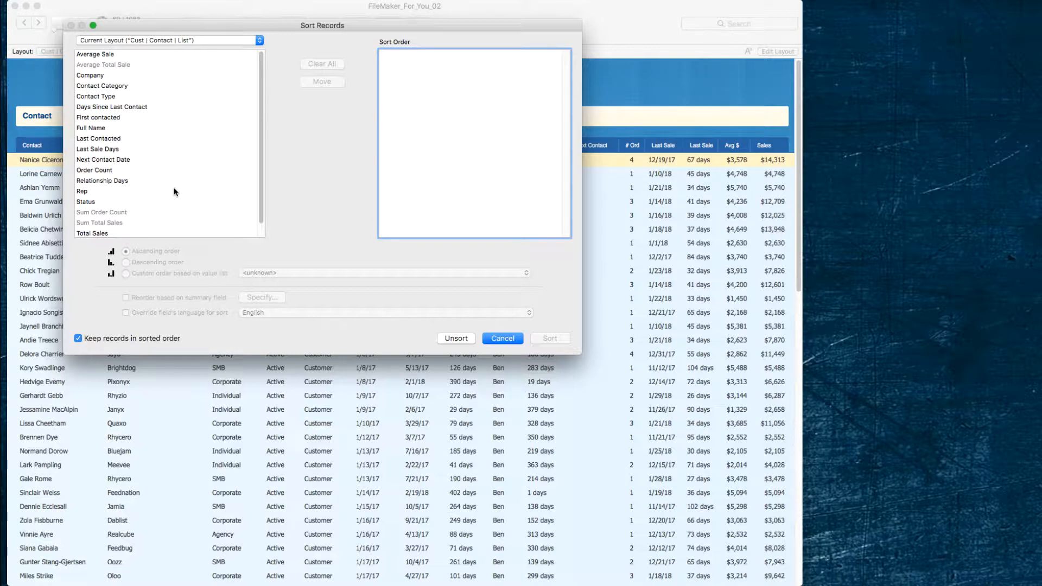
pyautogui.click(127, 109)
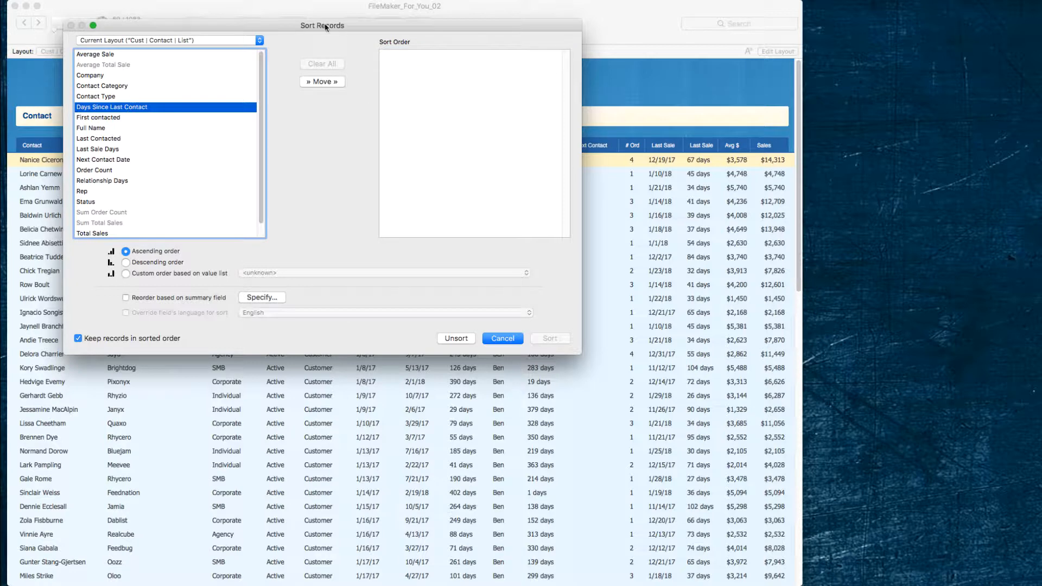
pyautogui.click(322, 81)
pyautogui.click(427, 55)
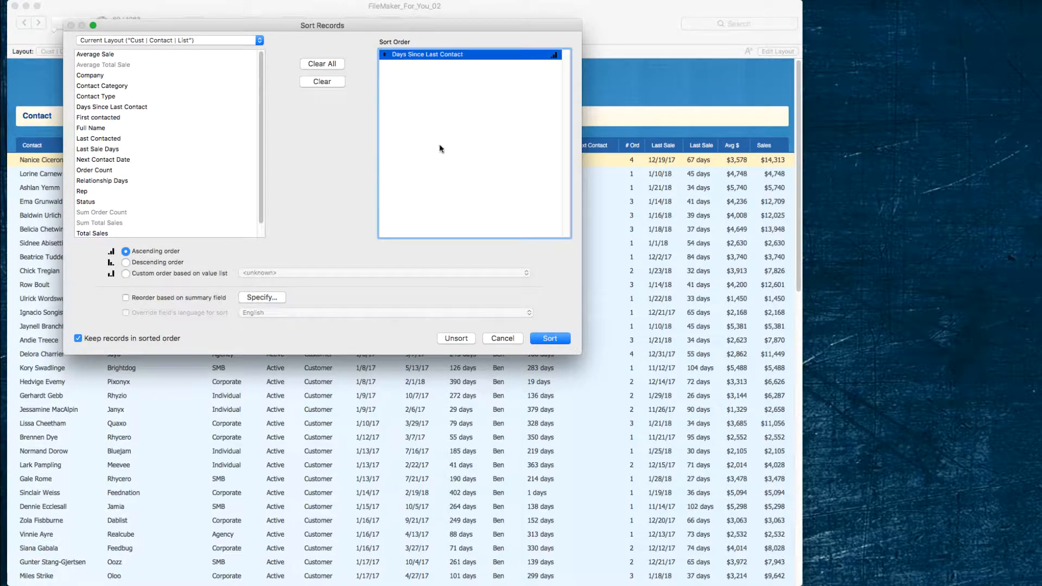
pyautogui.click(161, 263)
pyautogui.click(562, 337)
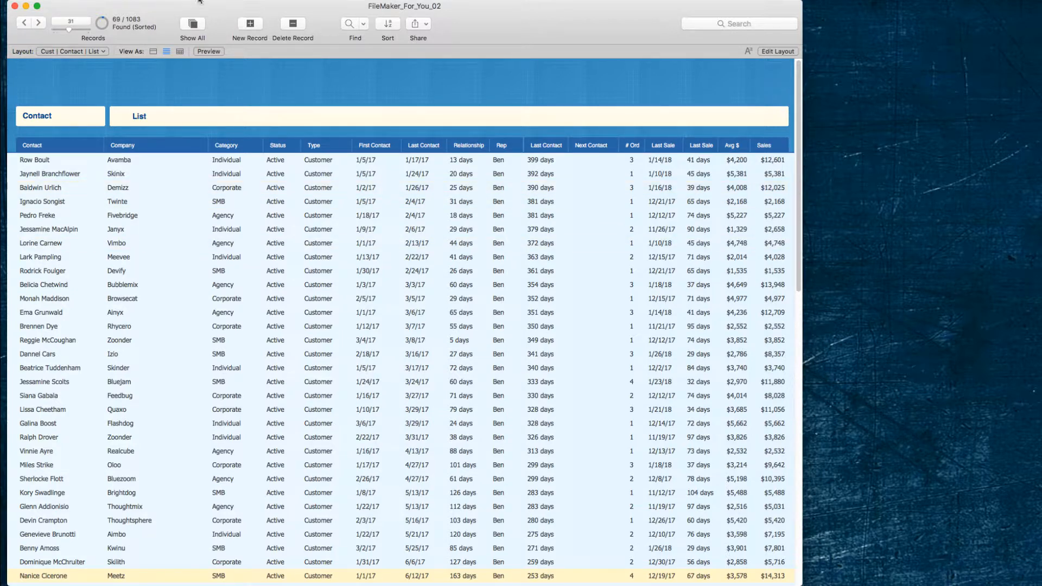
# Go to record 21 of the sorted found set and omit the 49 records from there to the end
pyautogui.click(71, 22)
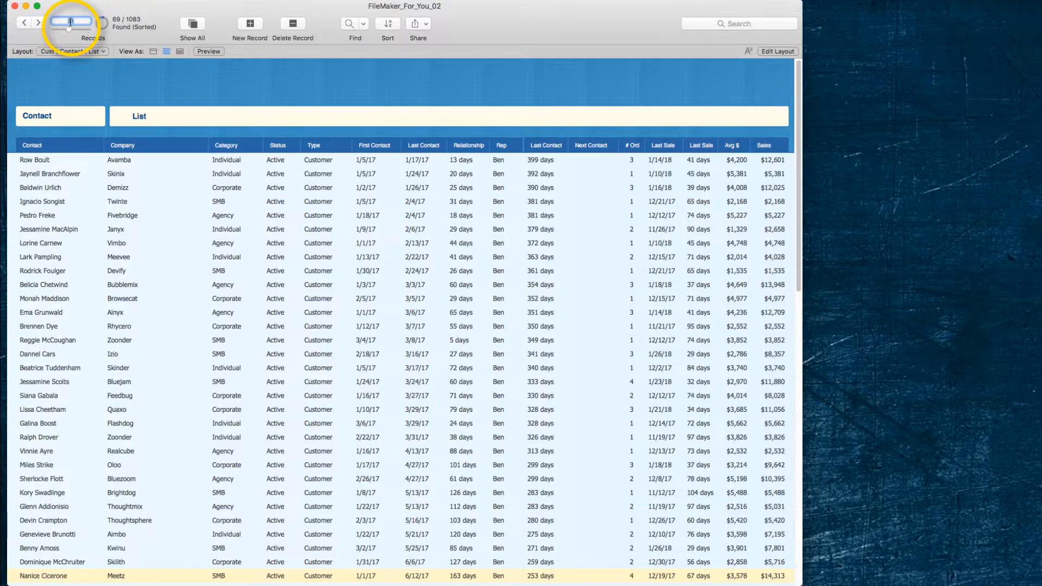
pyautogui.write('21')
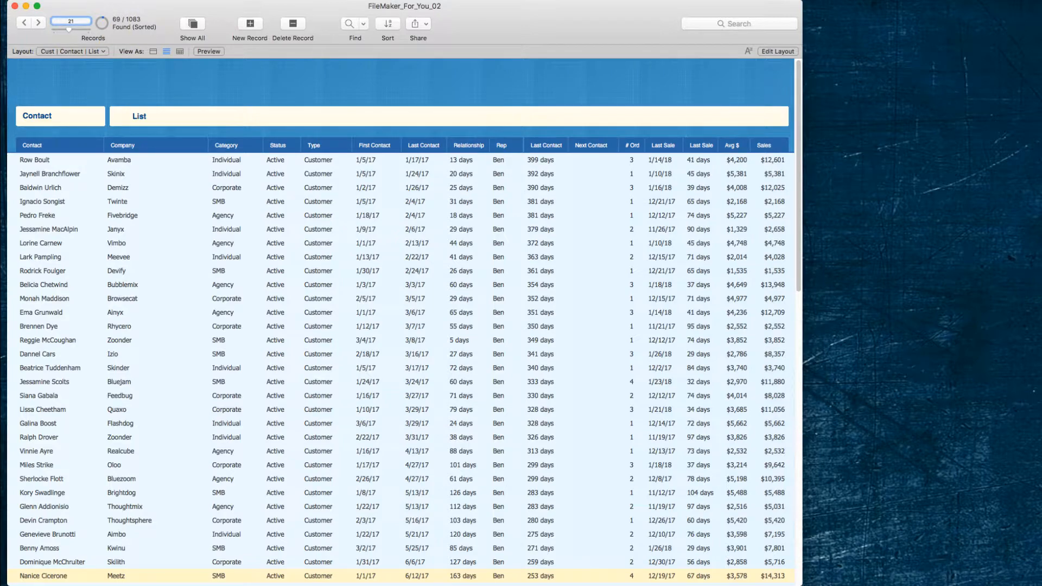
pyautogui.press('Return')
pyautogui.click(70, 21)
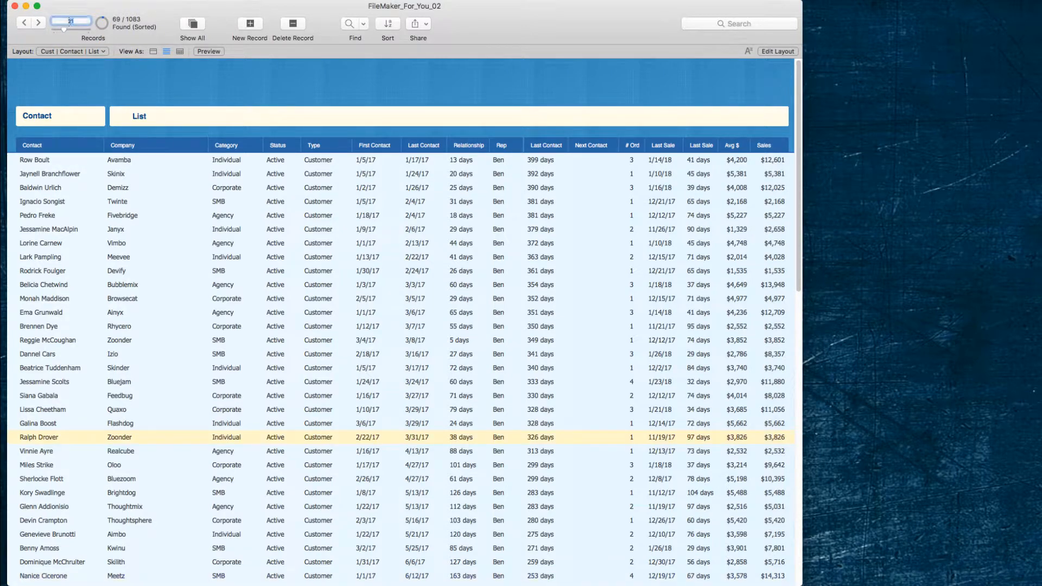
pyautogui.click(326, 1)
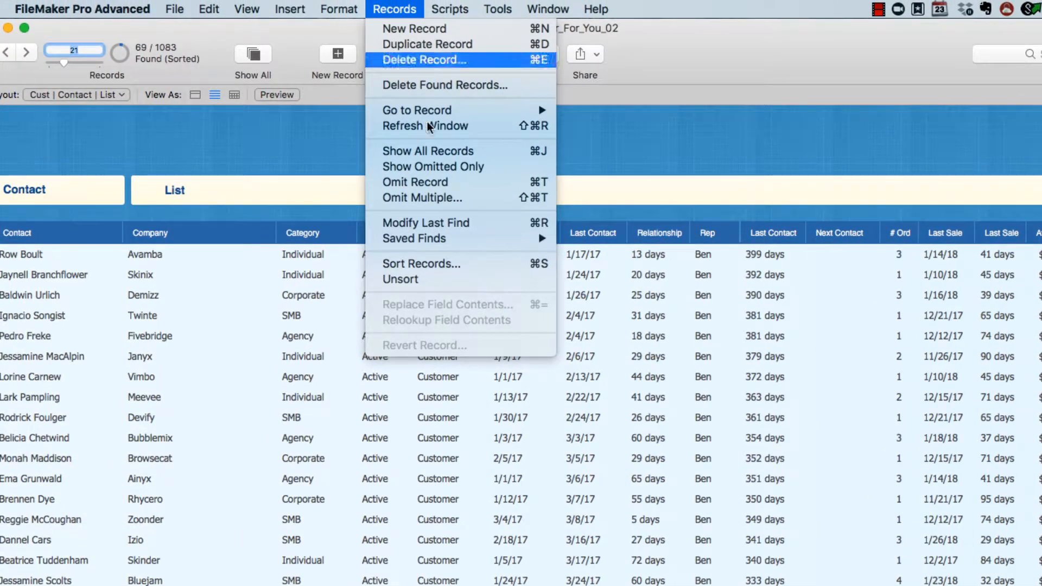
pyautogui.click(434, 196)
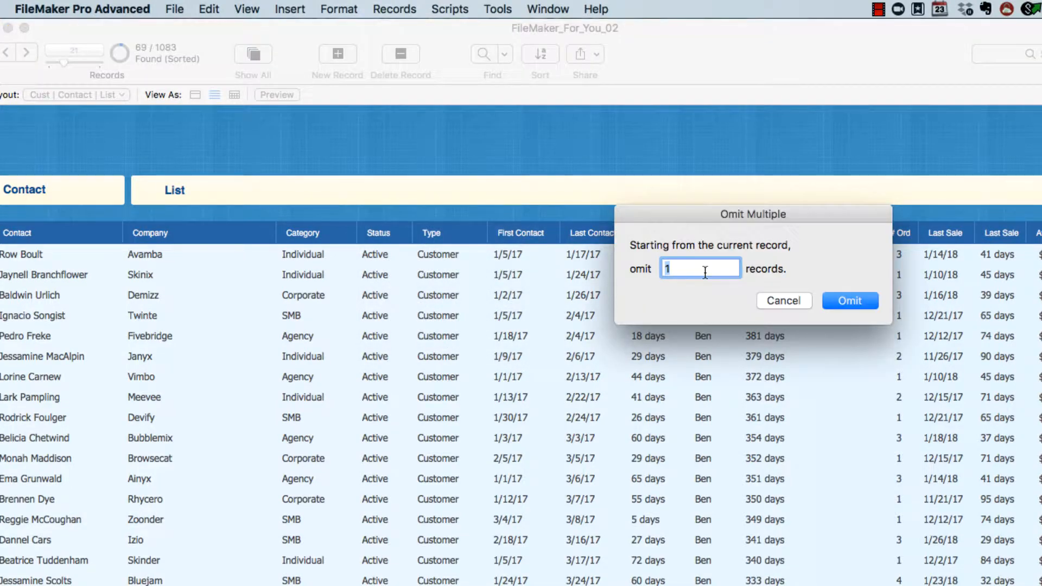
pyautogui.write('99')
pyautogui.press('Return')
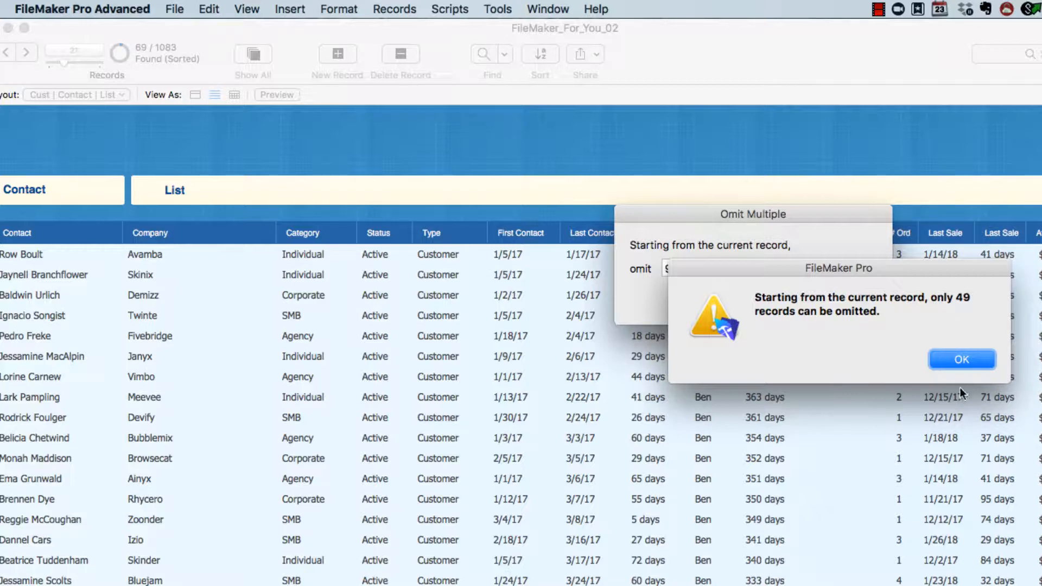
pyautogui.click(957, 360)
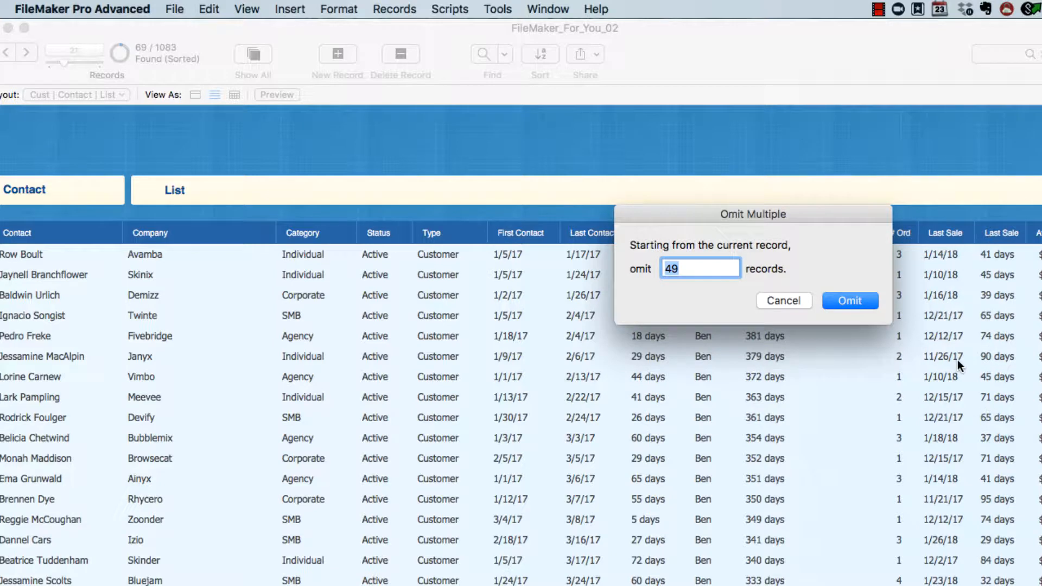
pyautogui.click(849, 302)
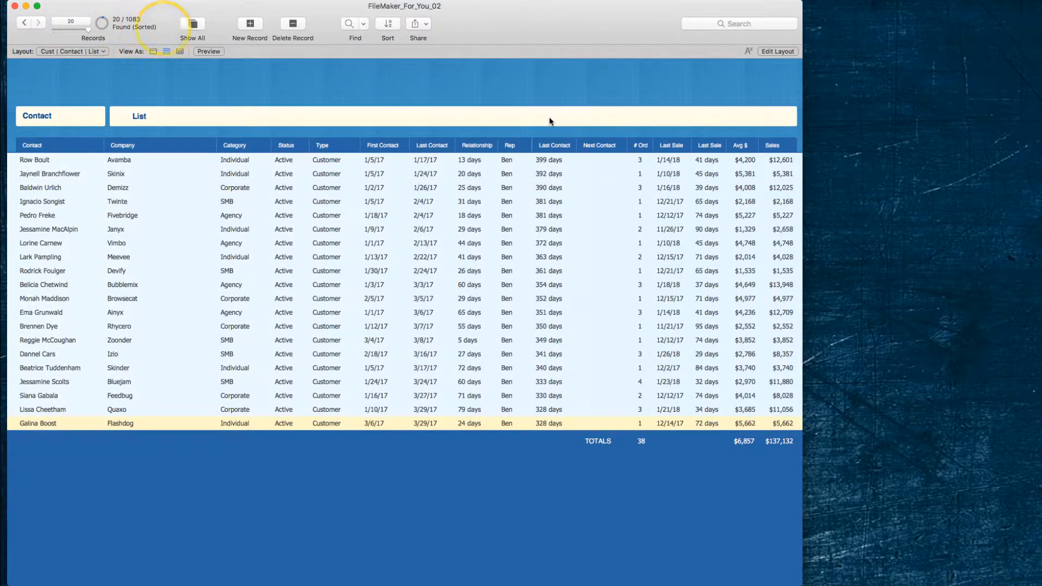
# Set the Next Contact date of the first record in the list to 2/26/2018
pyautogui.click(604, 162)
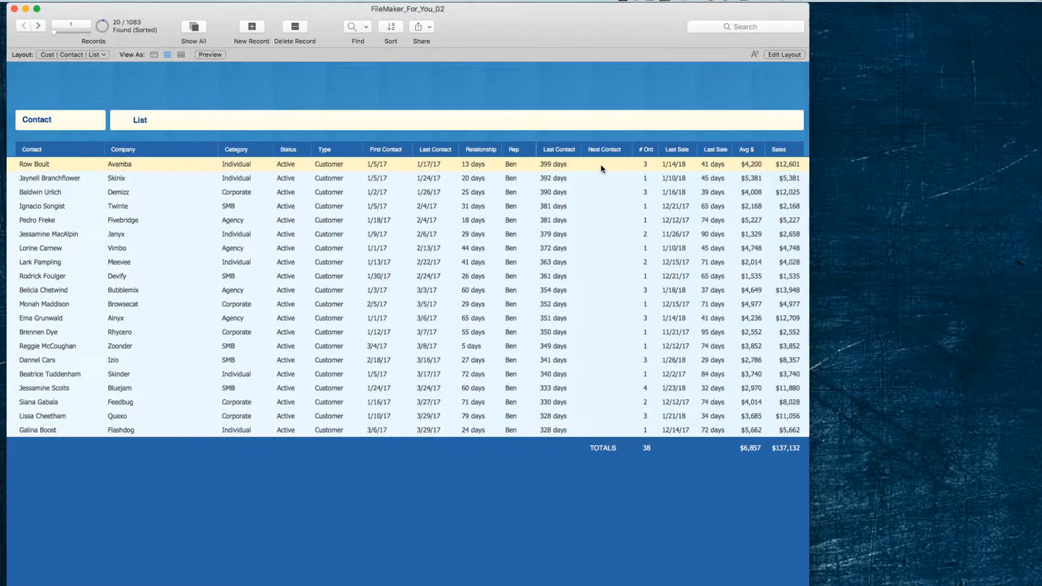
pyautogui.click(600, 164)
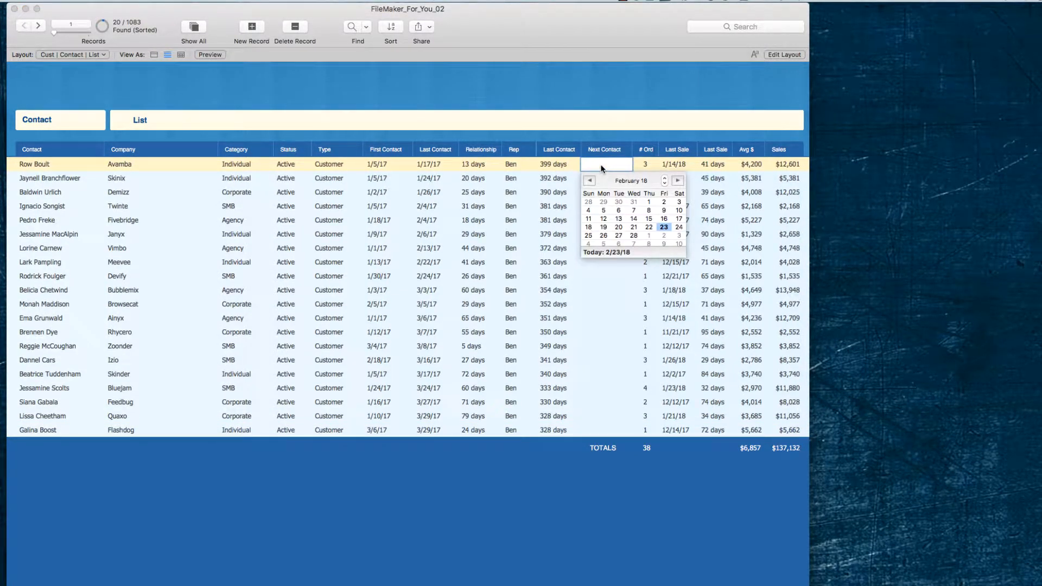
pyautogui.click(604, 237)
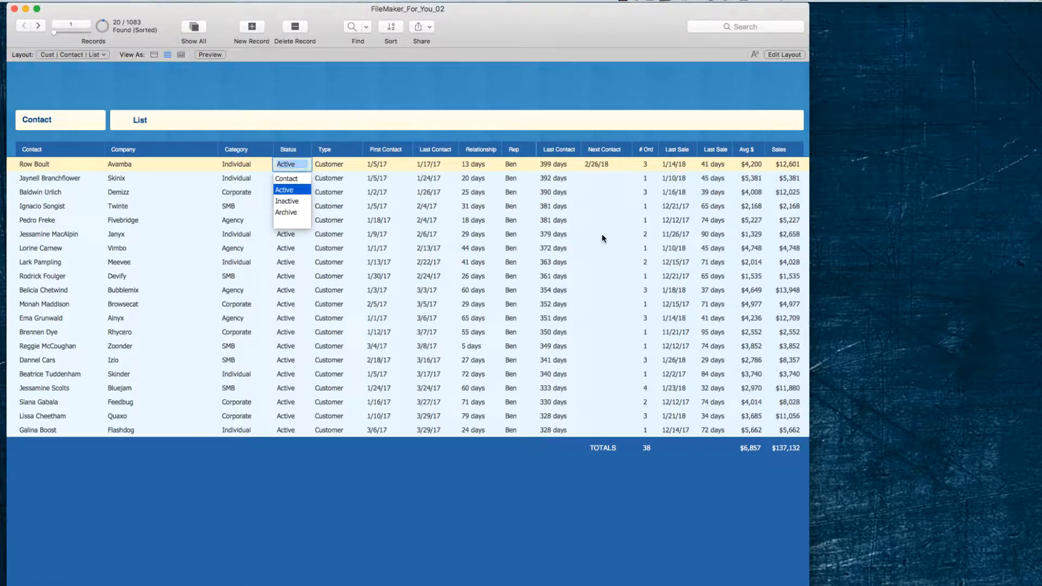
# Replace the Next Contact Date contents in every record of the found set with the first record's 2/26/2018
pyautogui.click(600, 167)
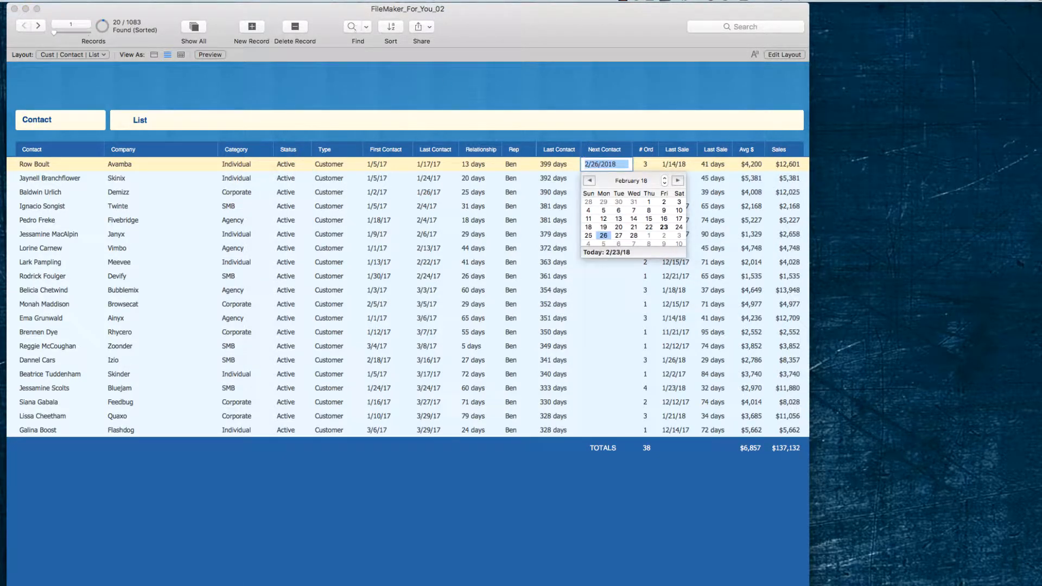
pyautogui.click(291, 1)
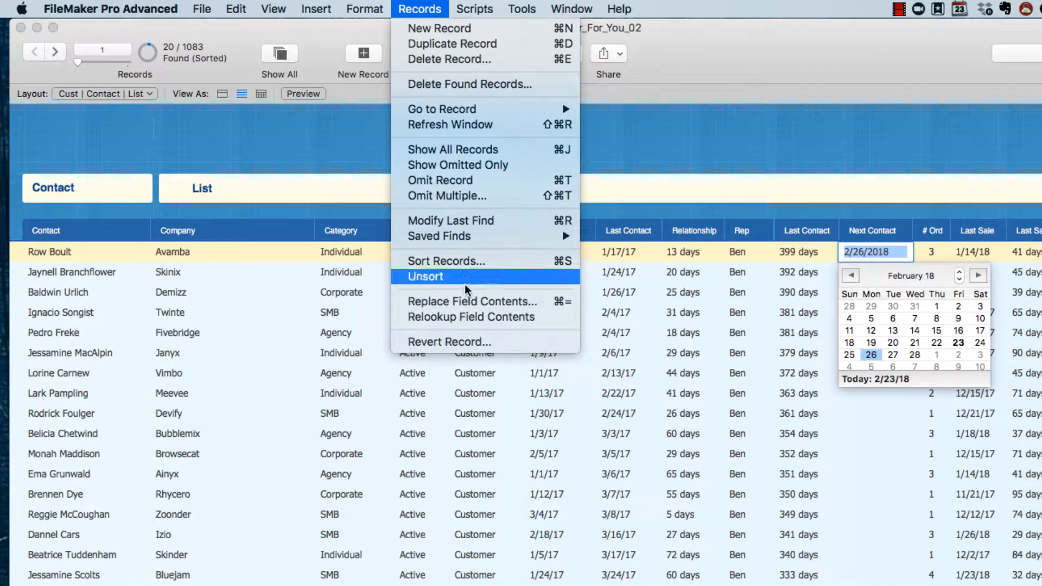
pyautogui.click(465, 302)
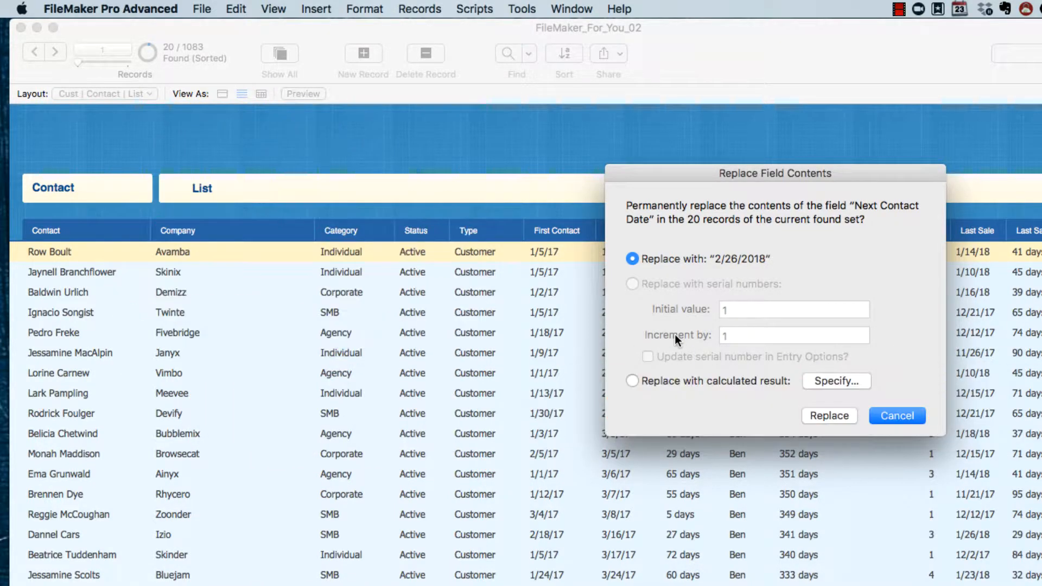
pyautogui.click(829, 416)
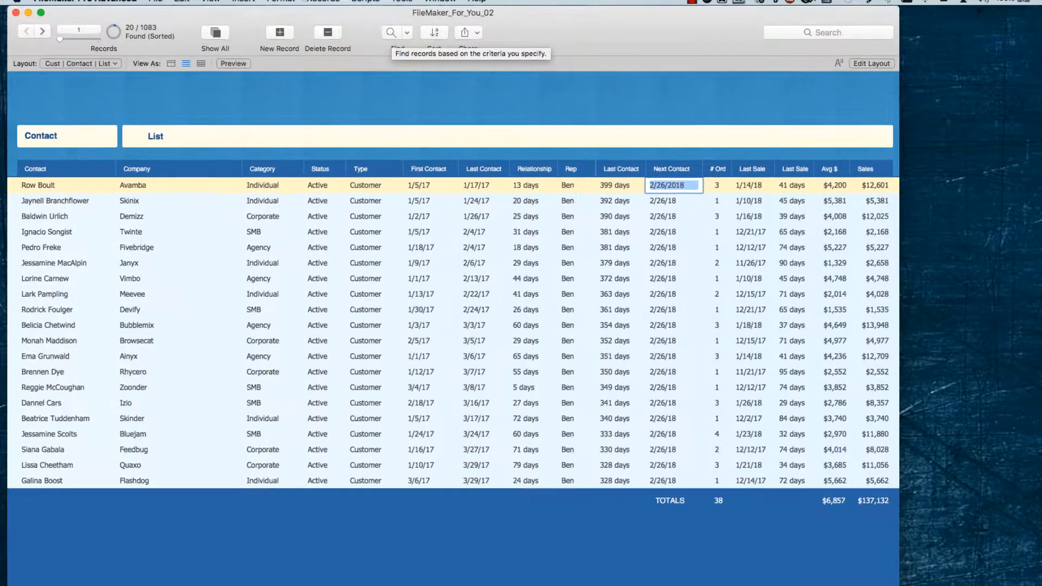
# Modify the last find by adding = as the Next Contact criterion, and perform it to find customers without a date
pyautogui.click(434, 10)
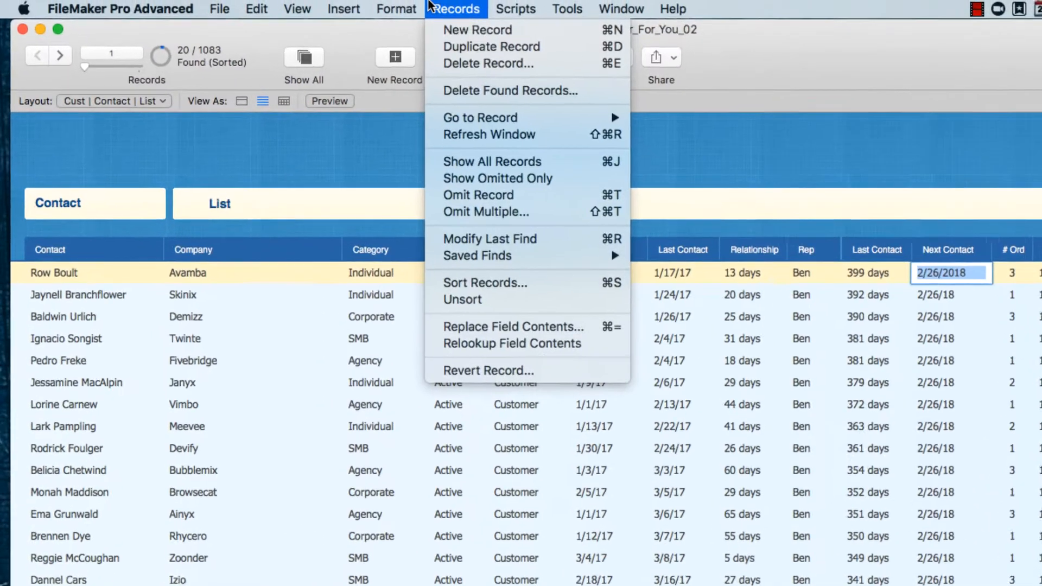
pyautogui.click(490, 247)
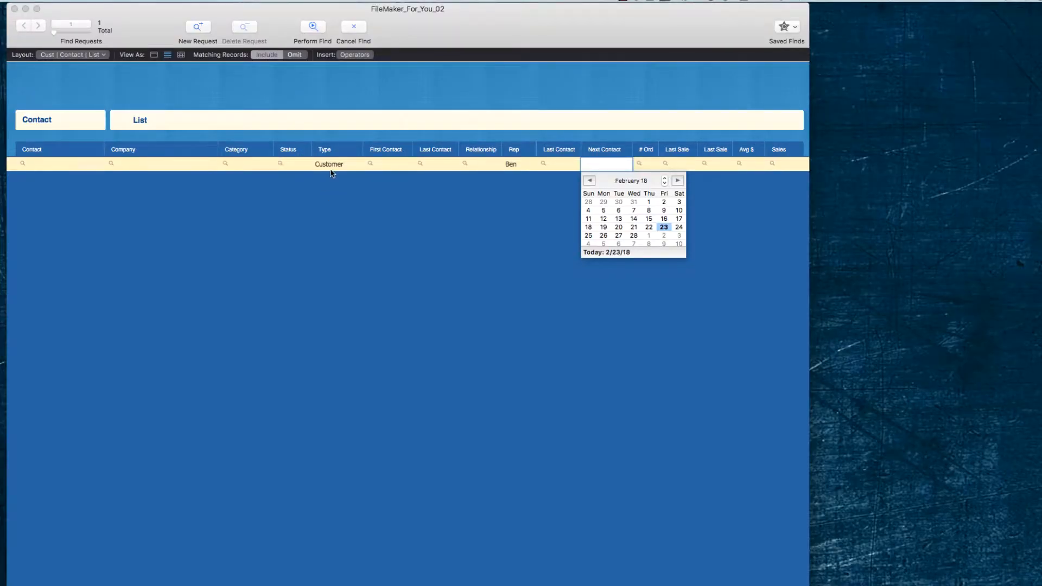
pyautogui.click(601, 166)
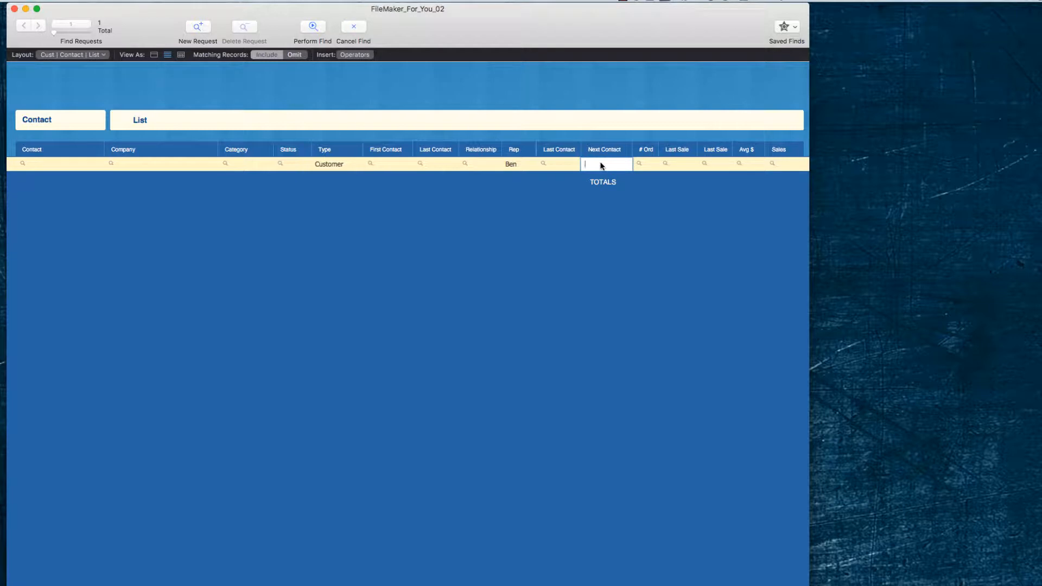
pyautogui.write('=')
pyautogui.click(310, 28)
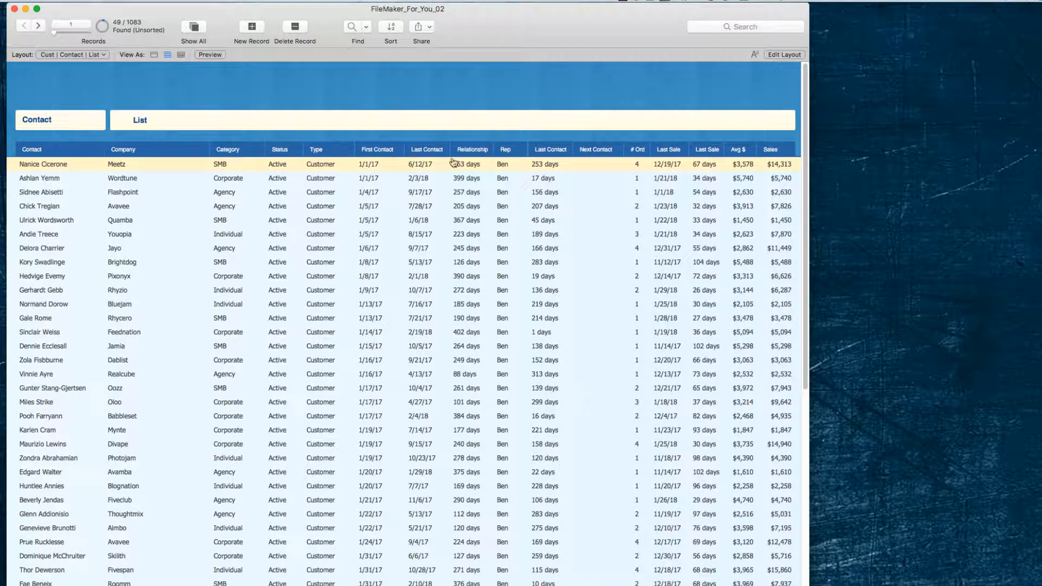
# Go to record 21 of the undated customers and omit the remaining 29 records from that point
pyautogui.click(68, 24)
pyautogui.write('21')
pyautogui.press('Return')
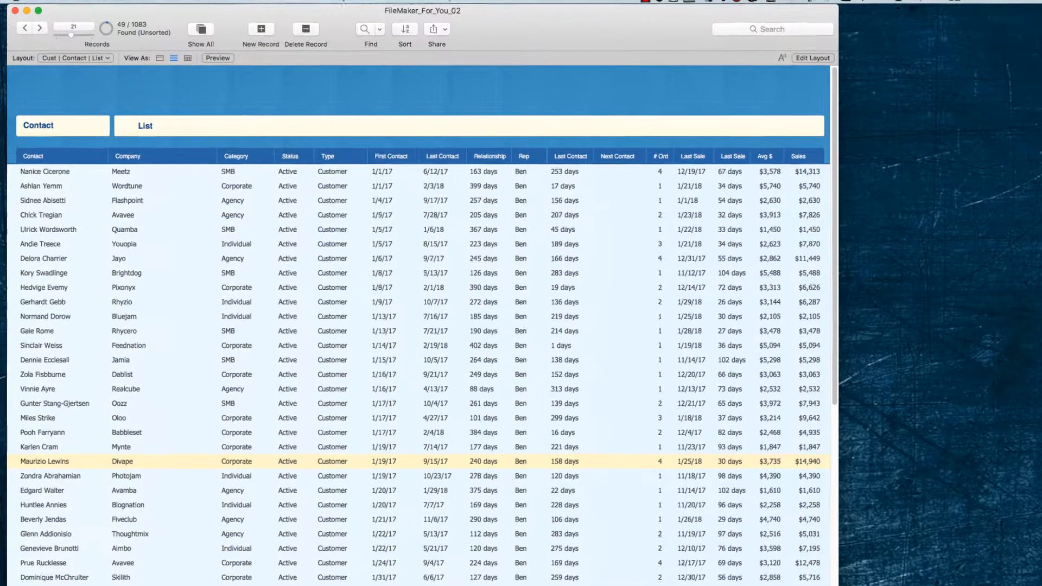
pyautogui.click(307, 1)
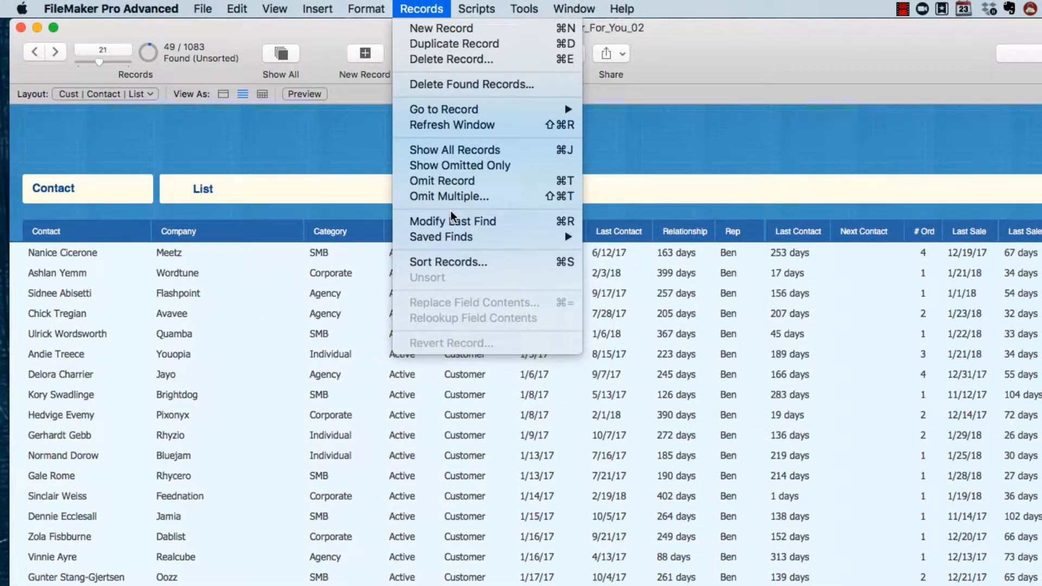
pyautogui.click(452, 197)
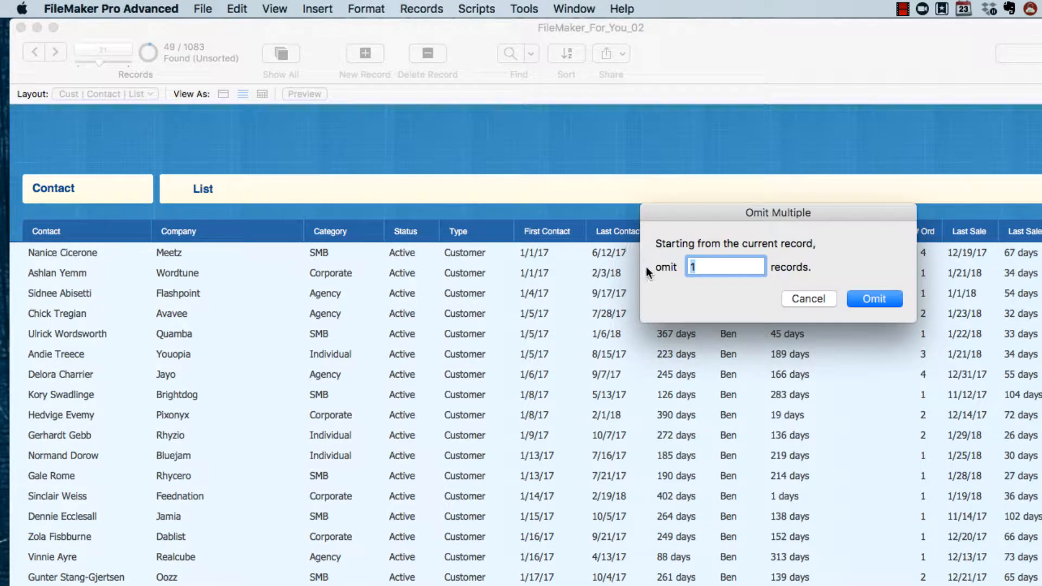
pyautogui.write('99')
pyautogui.press('Return')
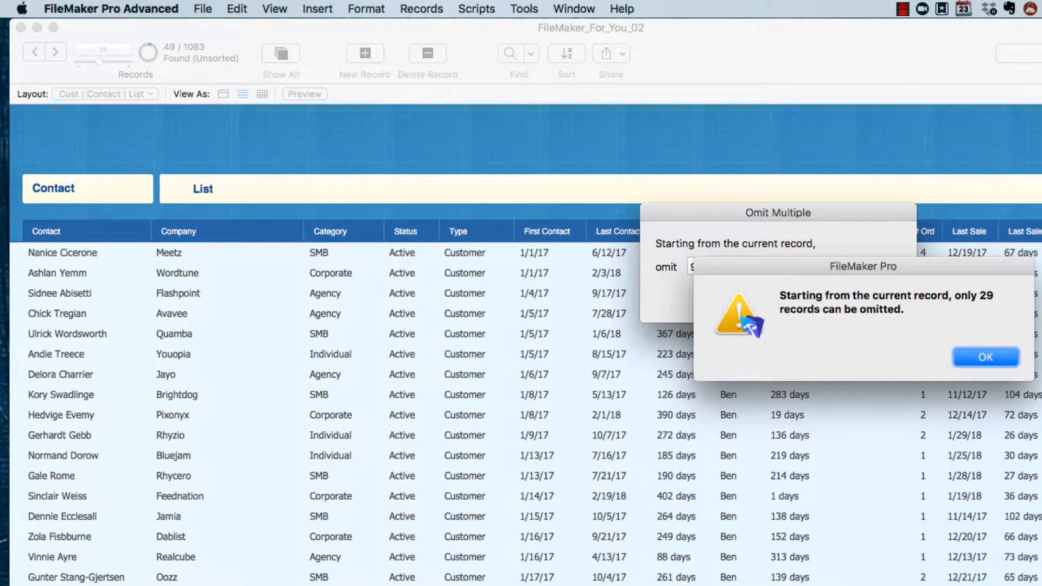
pyautogui.click(986, 355)
pyautogui.click(887, 297)
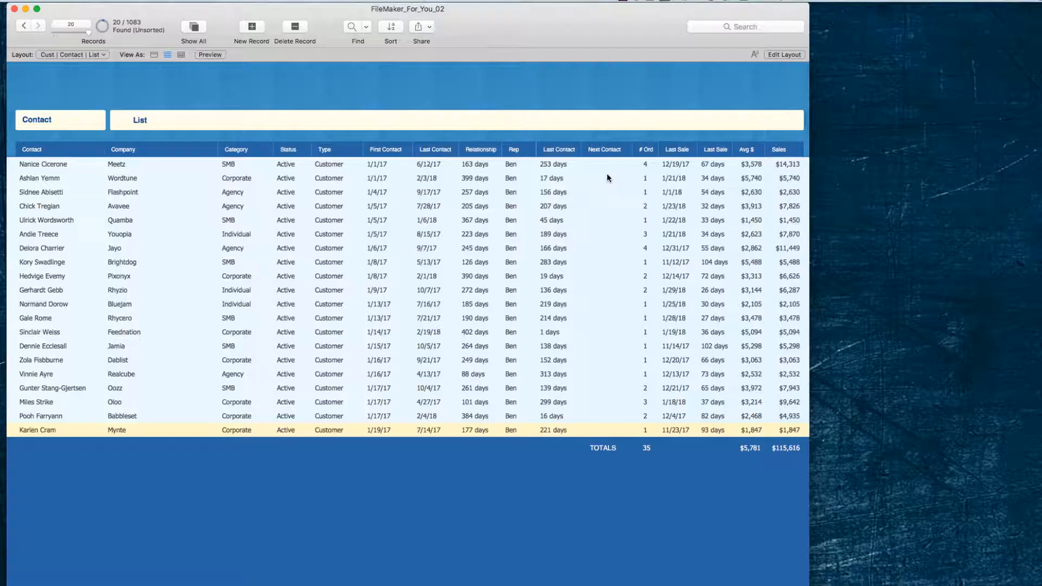
# Set the Next Contact date of the first record in the found set to 2/27/2018
pyautogui.click(607, 163)
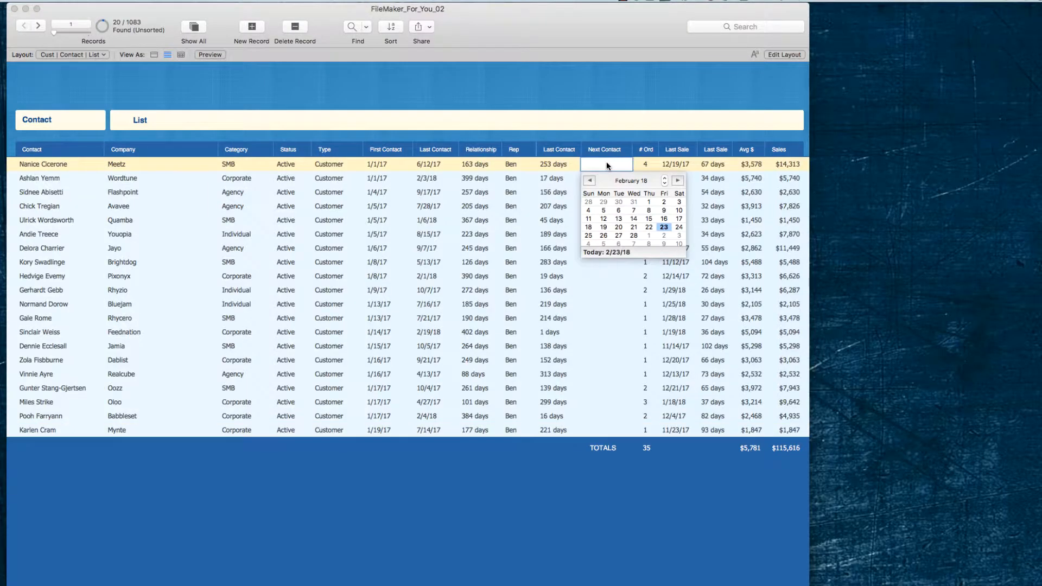
pyautogui.click(619, 235)
pyautogui.press('Tab')
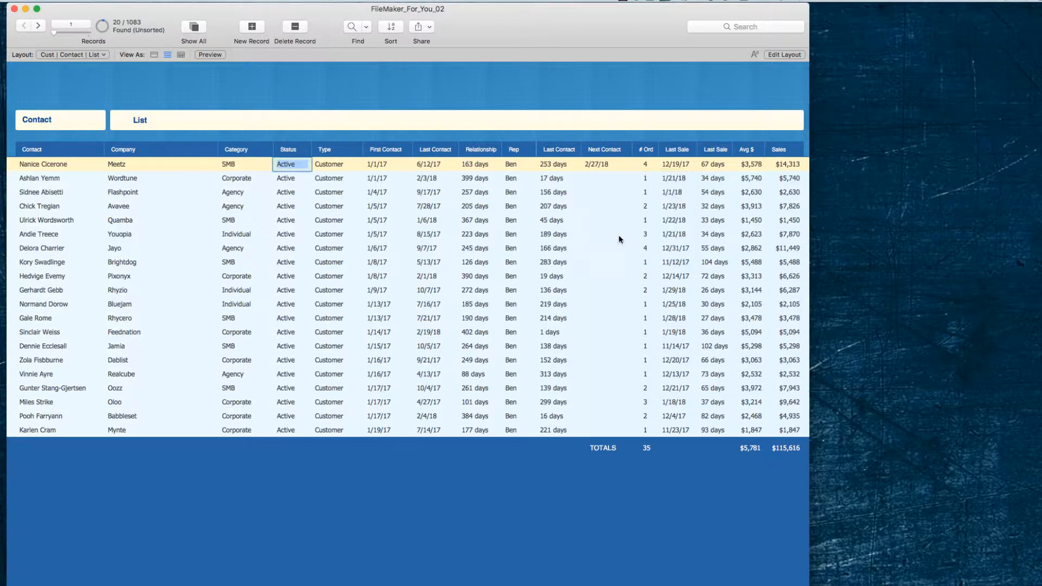
# Replace the Next Contact Date contents in all records of the found set with the first record's 2/27/2018
pyautogui.click(607, 166)
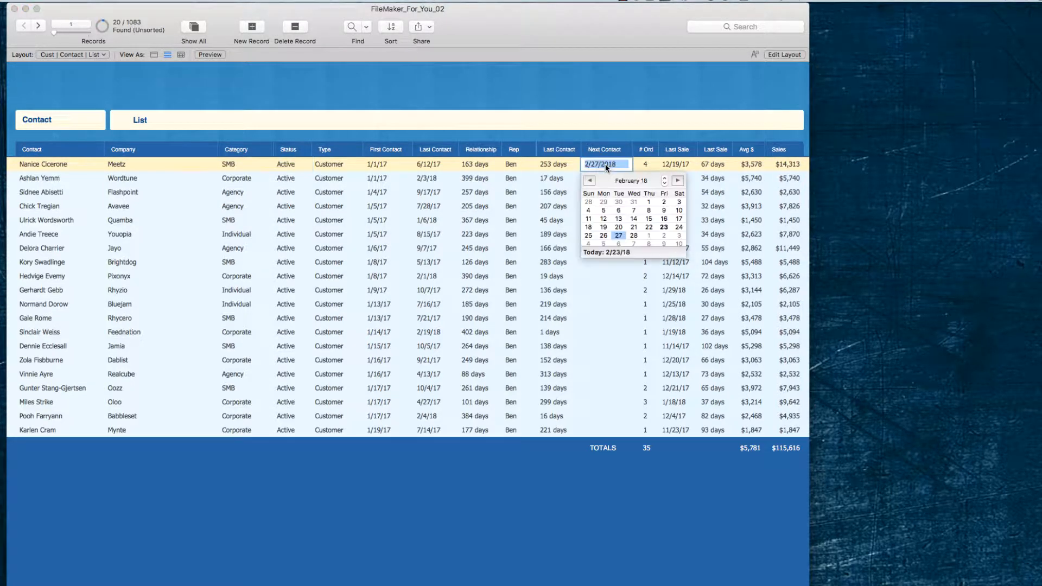
pyautogui.click(277, 0)
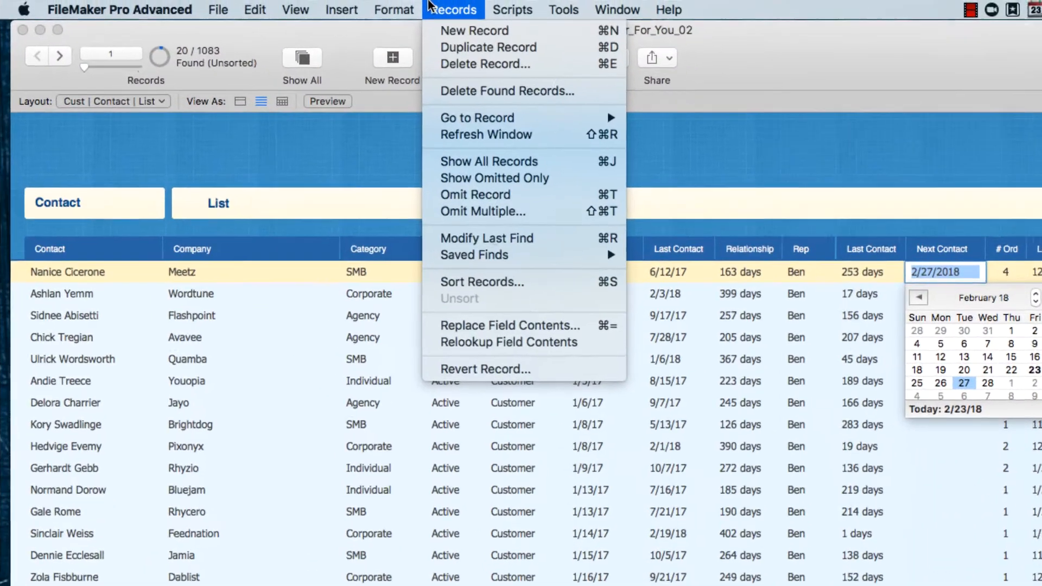
pyautogui.click(514, 331)
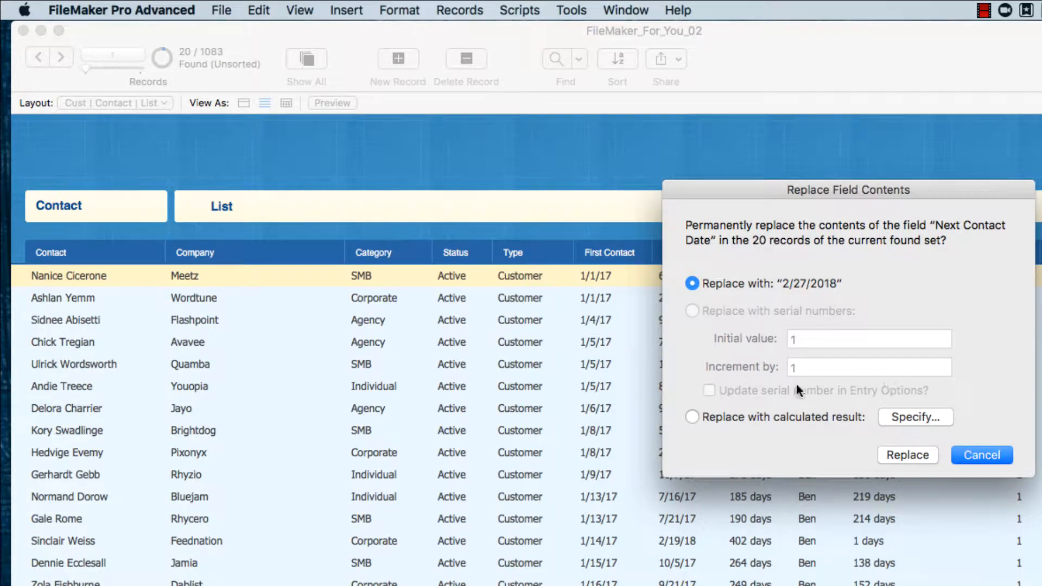
pyautogui.click(907, 455)
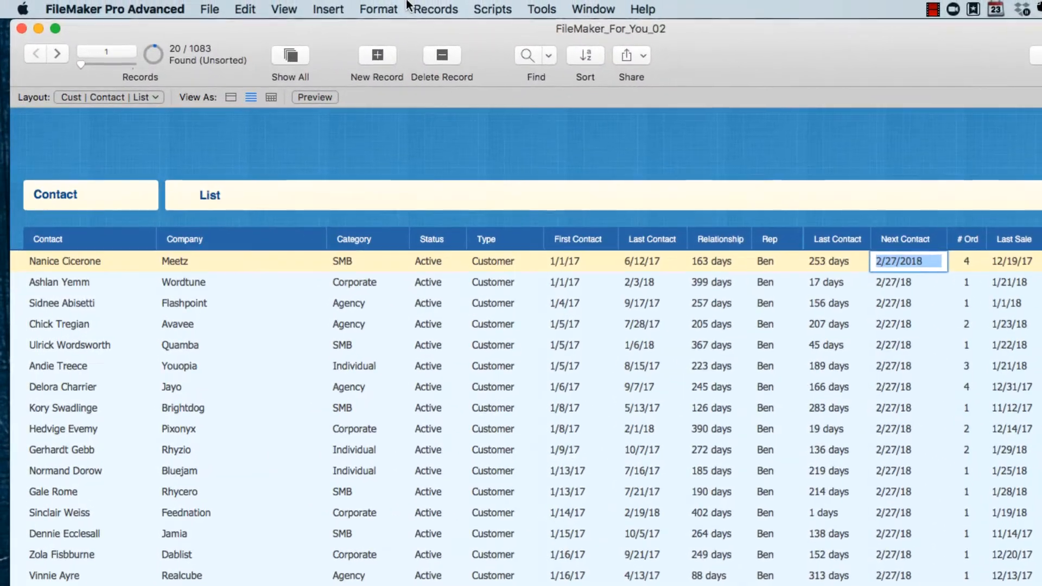
# Rerun the most recent find for the rep's customers with an empty Next Contact date (=)
pyautogui.click(363, 7)
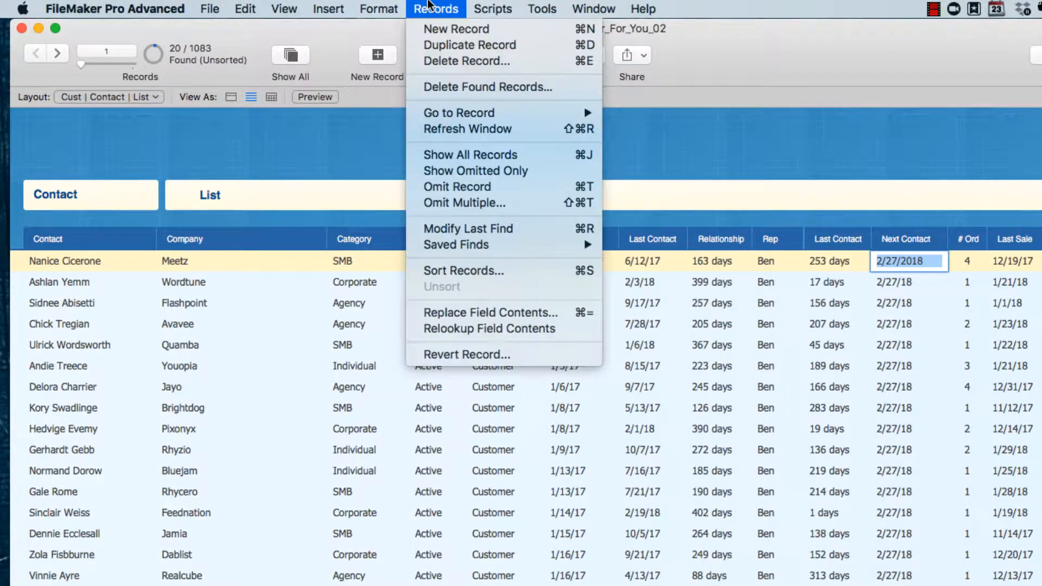
pyautogui.moveTo(479, 7)
pyautogui.moveTo(431, 6)
pyautogui.moveTo(446, 248)
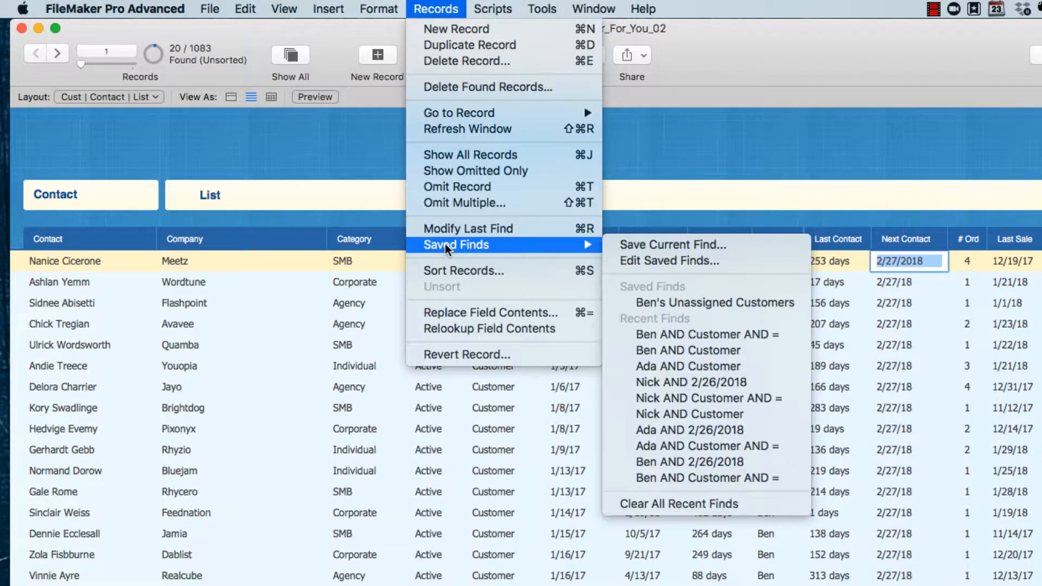
pyautogui.click(678, 338)
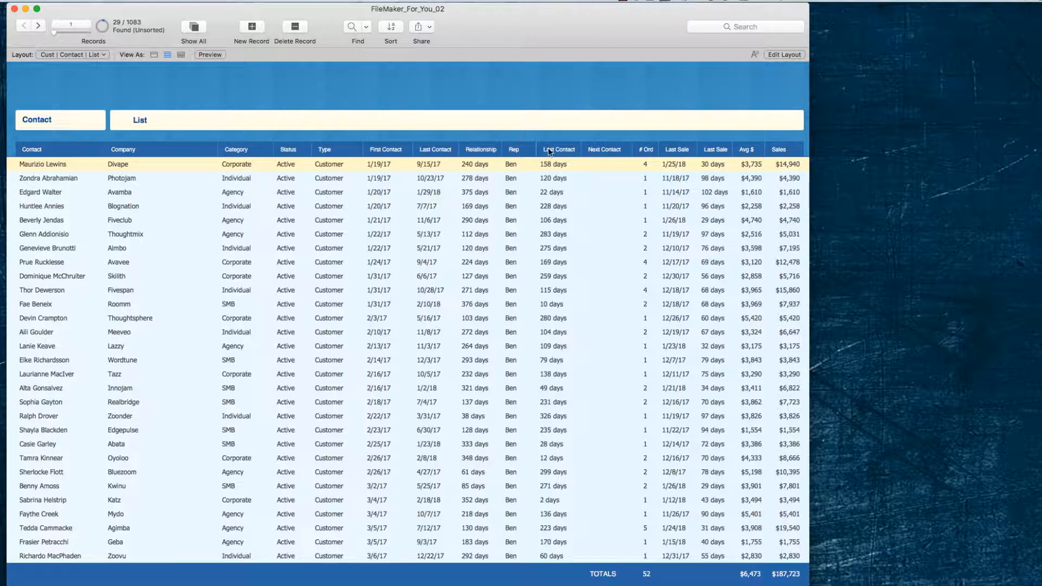
# Go to record 21 of the undated customers and omit 9 records starting from it
pyautogui.click(74, 25)
pyautogui.write('21')
pyautogui.press('Return')
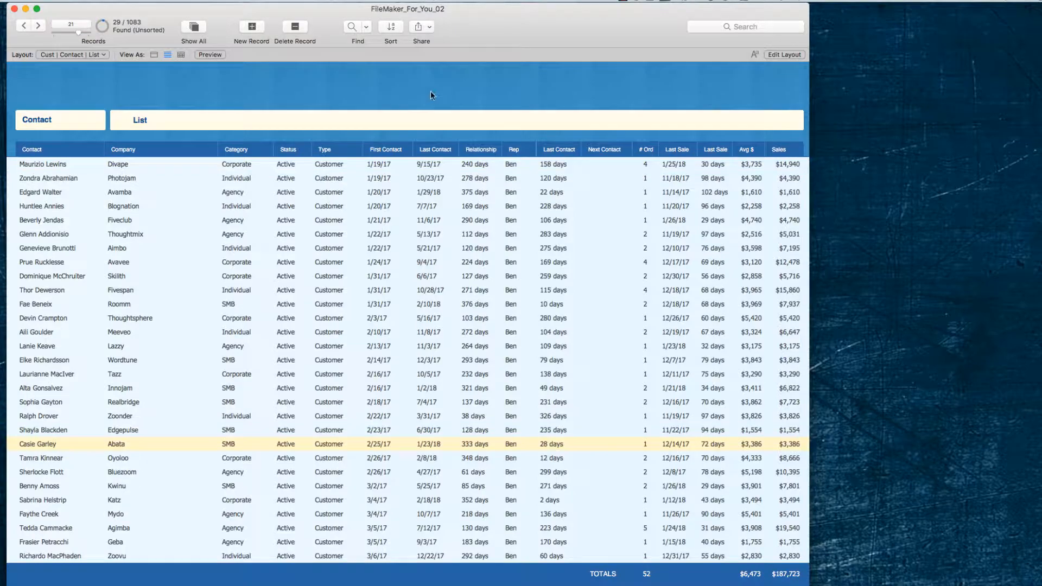
pyautogui.click(292, 1)
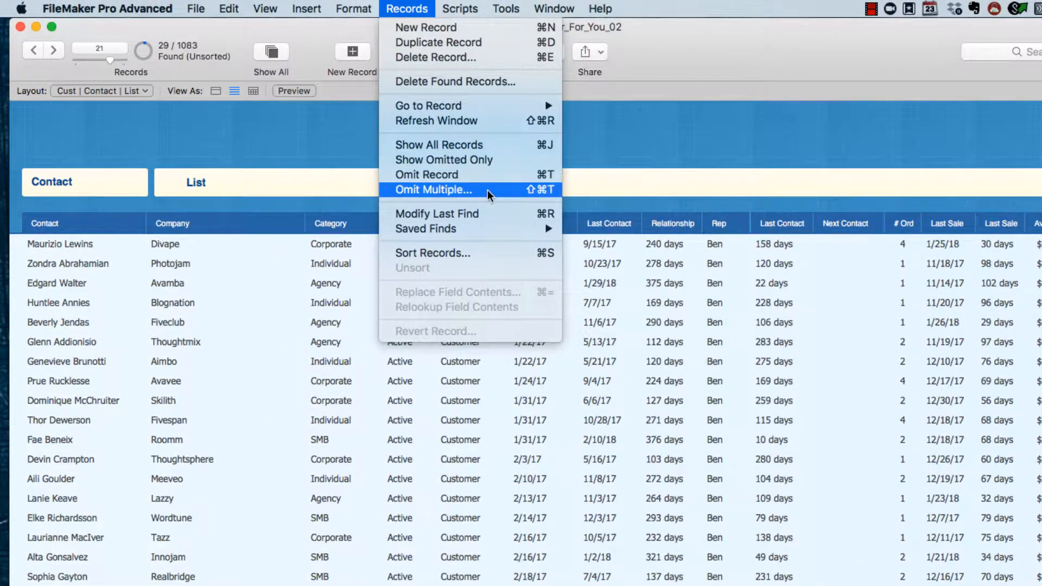
pyautogui.click(488, 191)
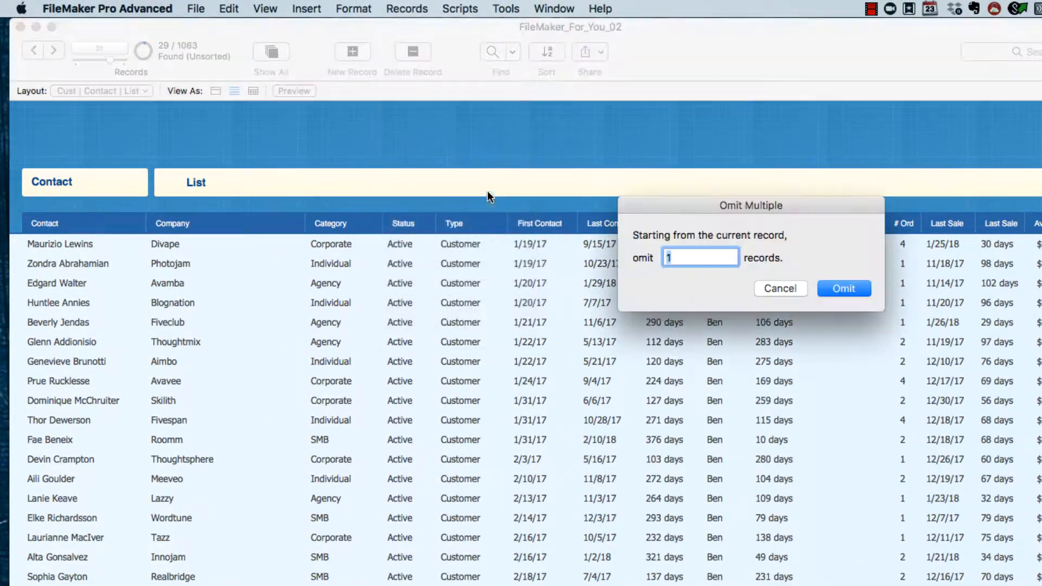
pyautogui.write('99')
pyautogui.press('Return')
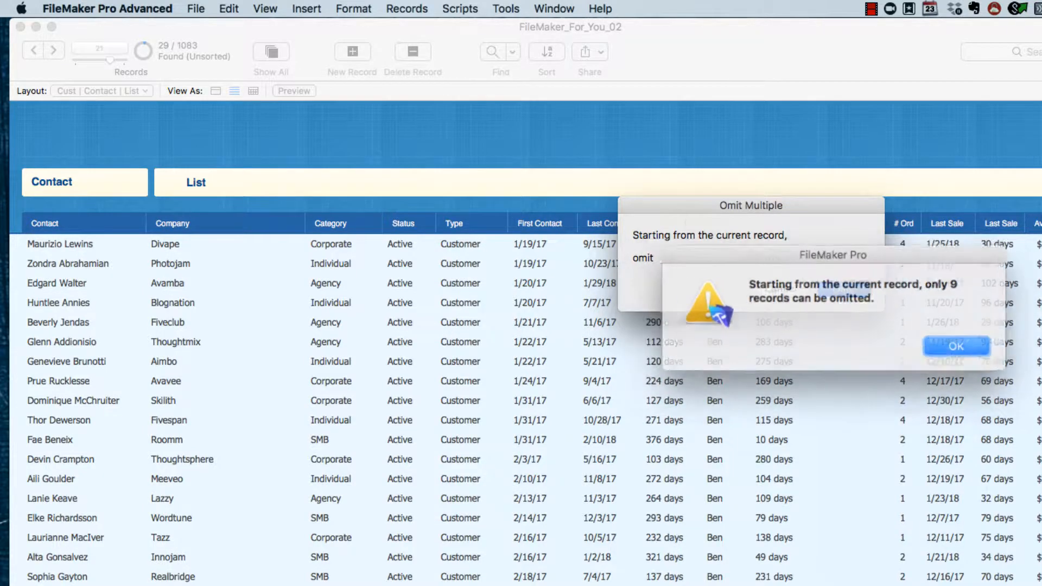
pyautogui.click(955, 344)
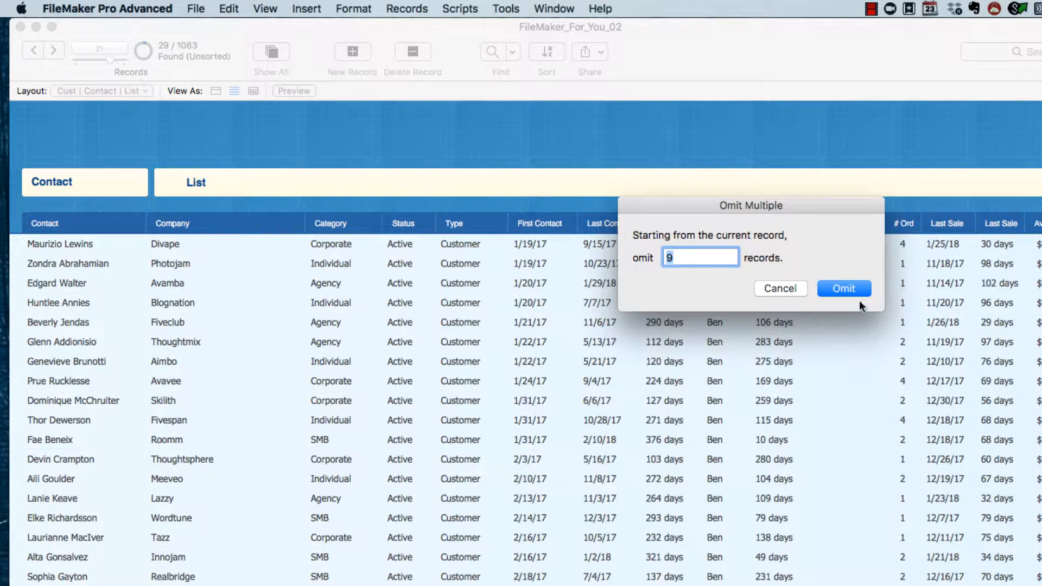
pyautogui.click(852, 293)
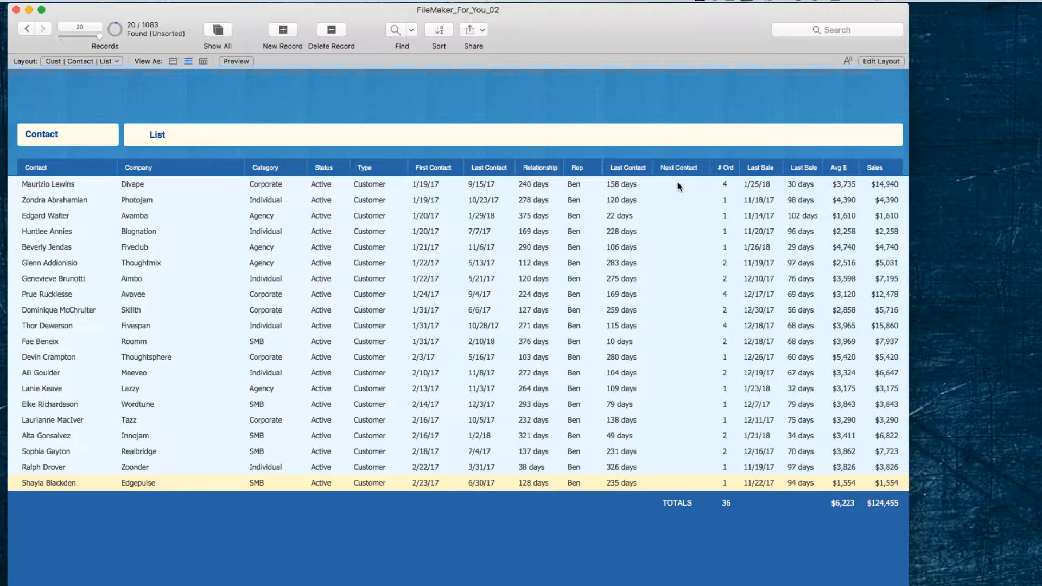
# Set the first listed customer's Next Contact date to 2/28/2018
pyautogui.click(678, 185)
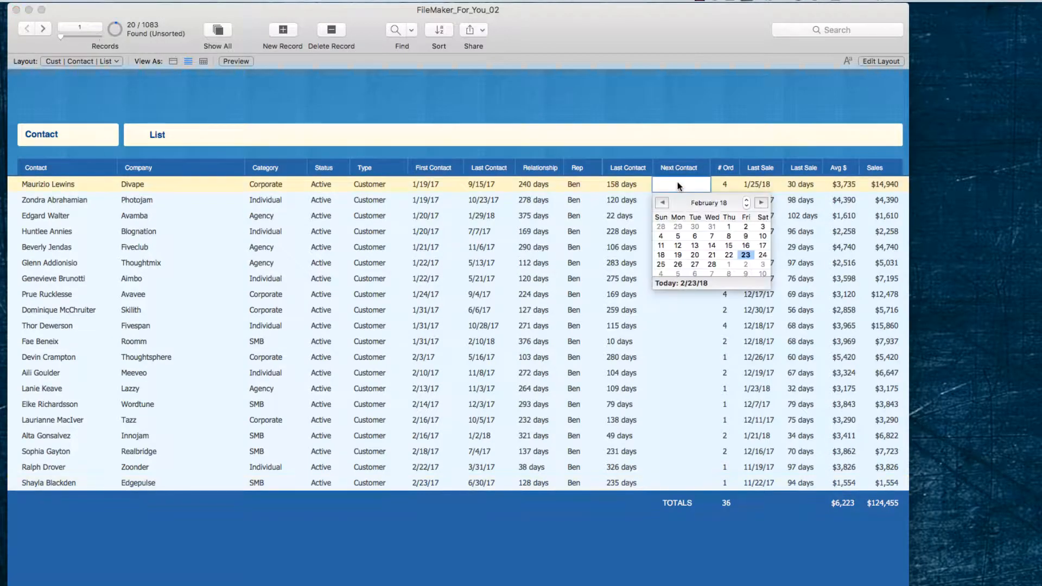
pyautogui.click(710, 264)
pyautogui.press('Tab')
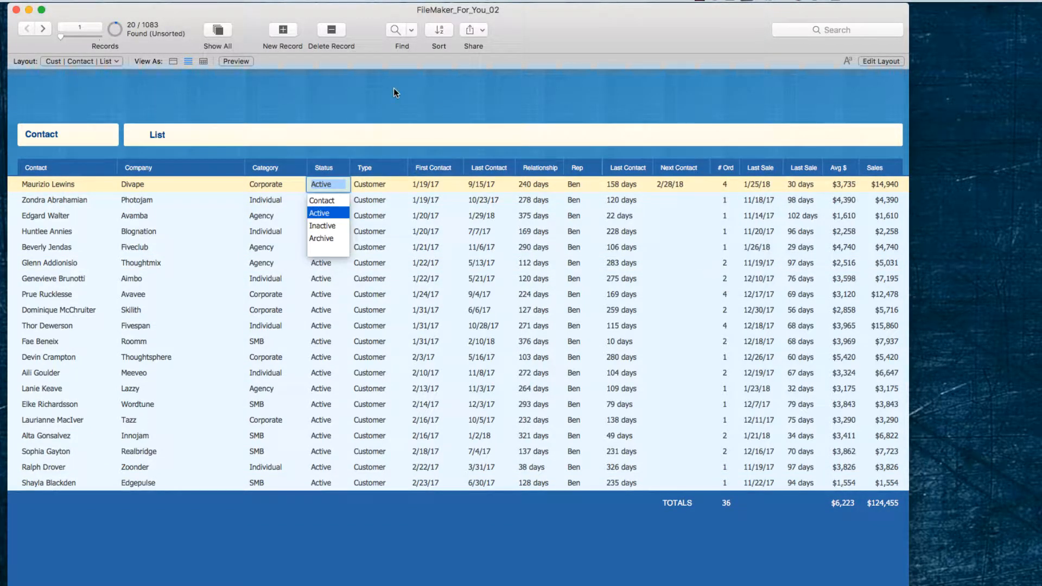
# Replace the Next Contact Date contents across the found set with the first record's 2/28/2018
pyautogui.click(670, 185)
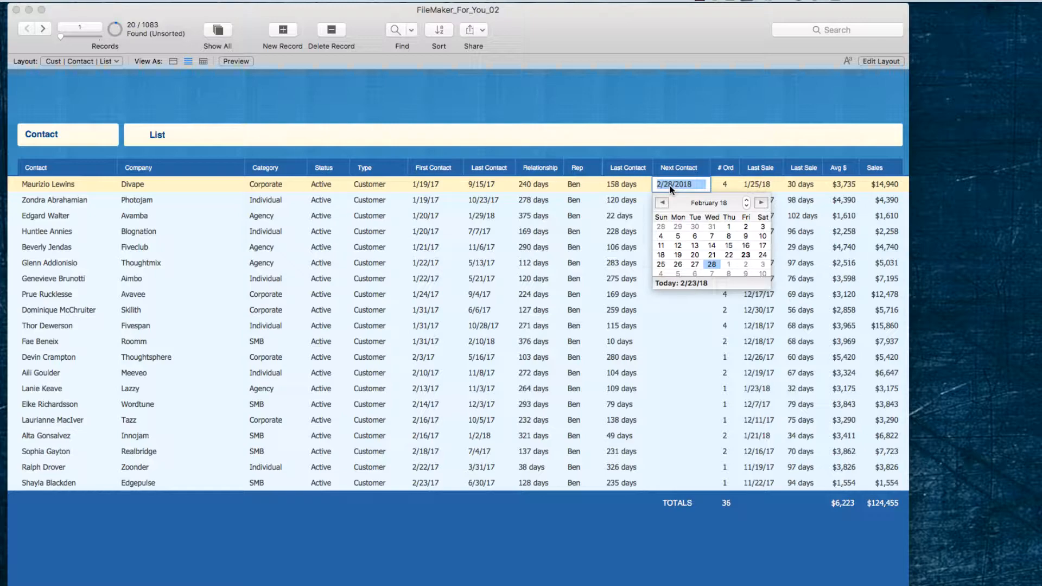
pyautogui.click(691, 183)
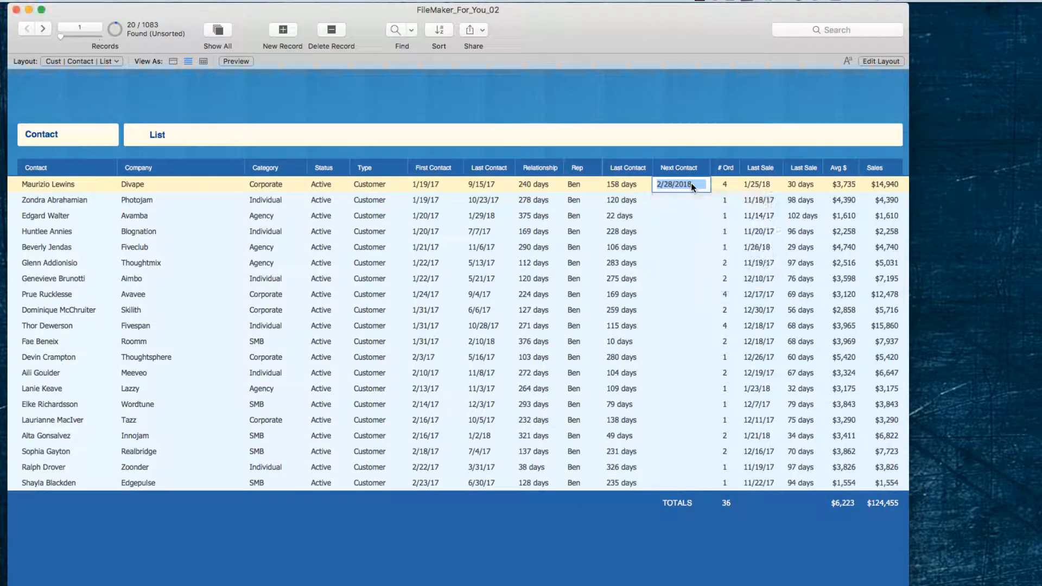
pyautogui.click(330, 1)
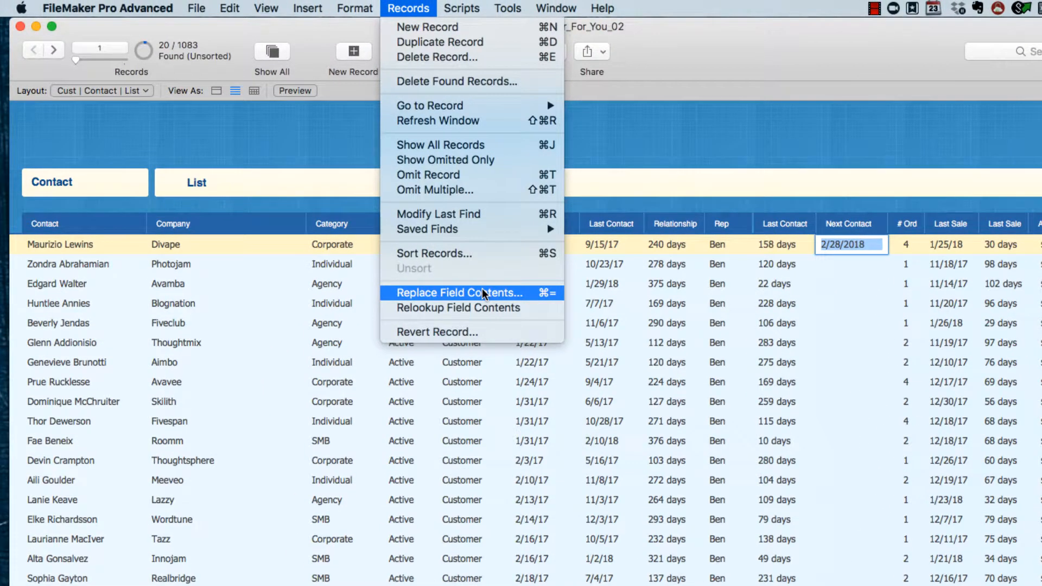
pyautogui.click(386, 220)
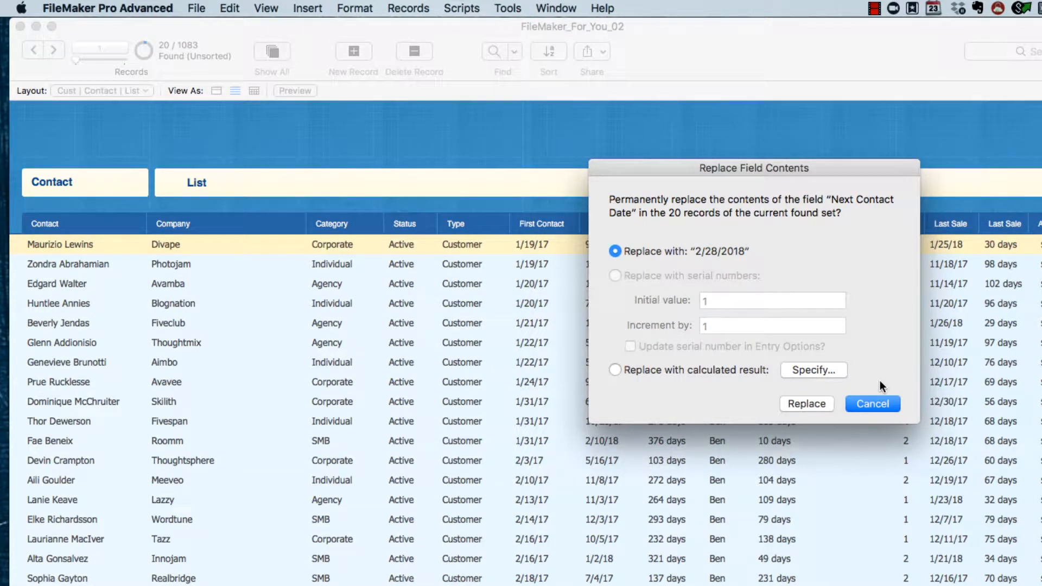
pyautogui.click(807, 404)
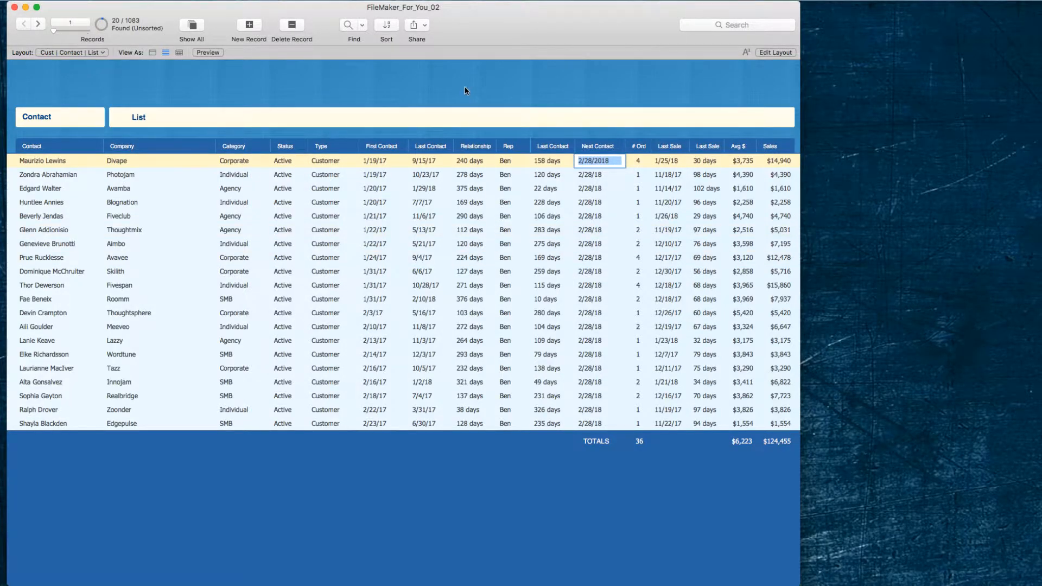
# Repeat the latest recent find to list the rep's customers still lacking a Next Contact date
pyautogui.click(285, 0)
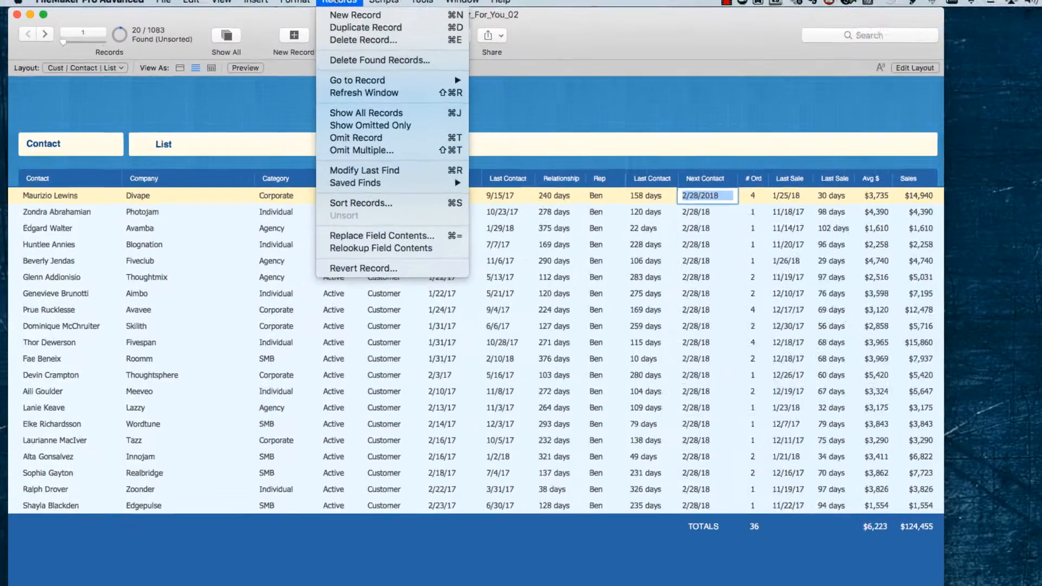
pyautogui.moveTo(326, 150)
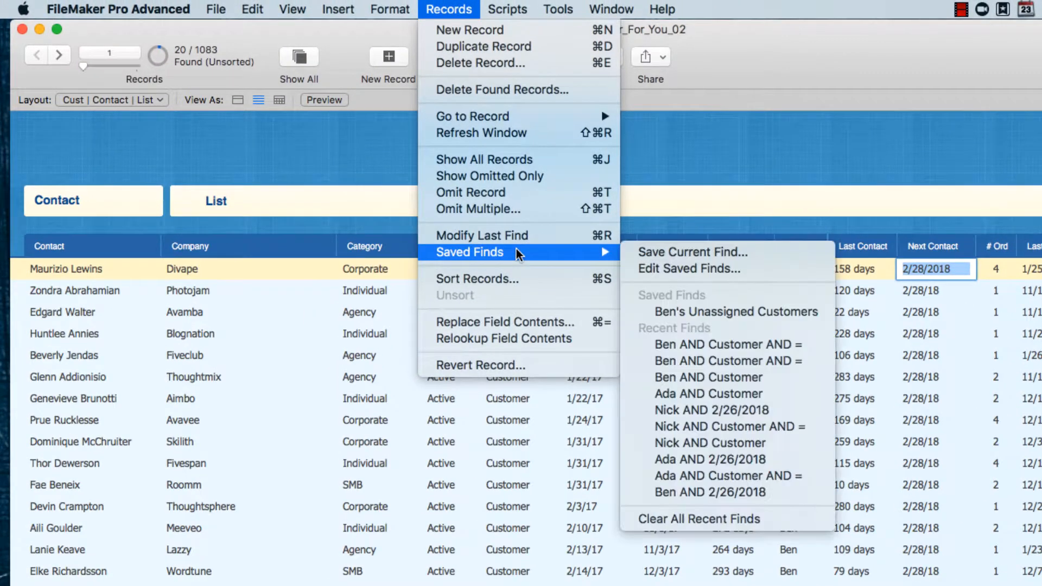
pyautogui.click(731, 345)
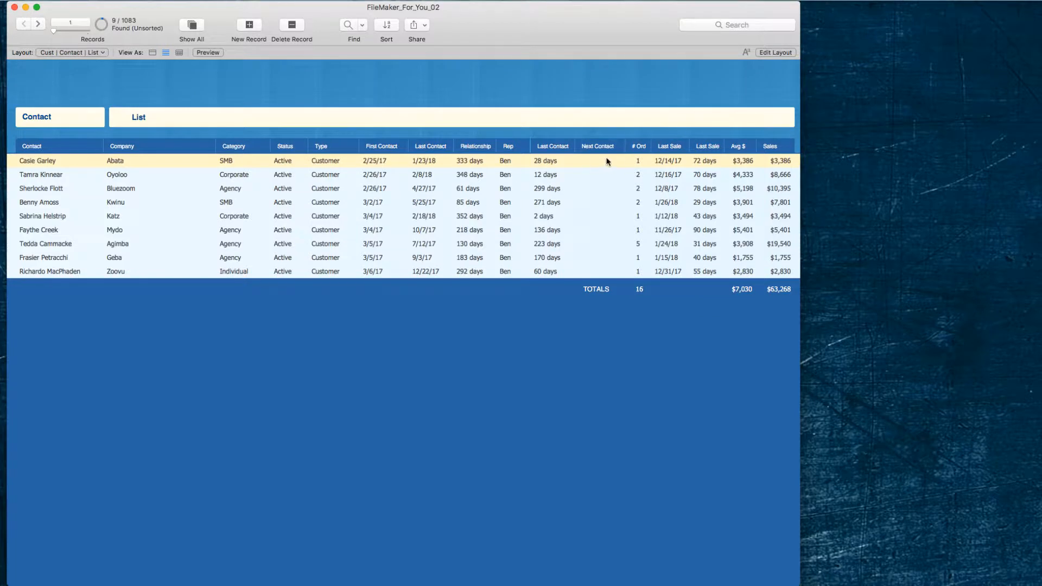
# Set the Next Contact date of the first remaining undated customer to 3/1/2018
pyautogui.click(591, 161)
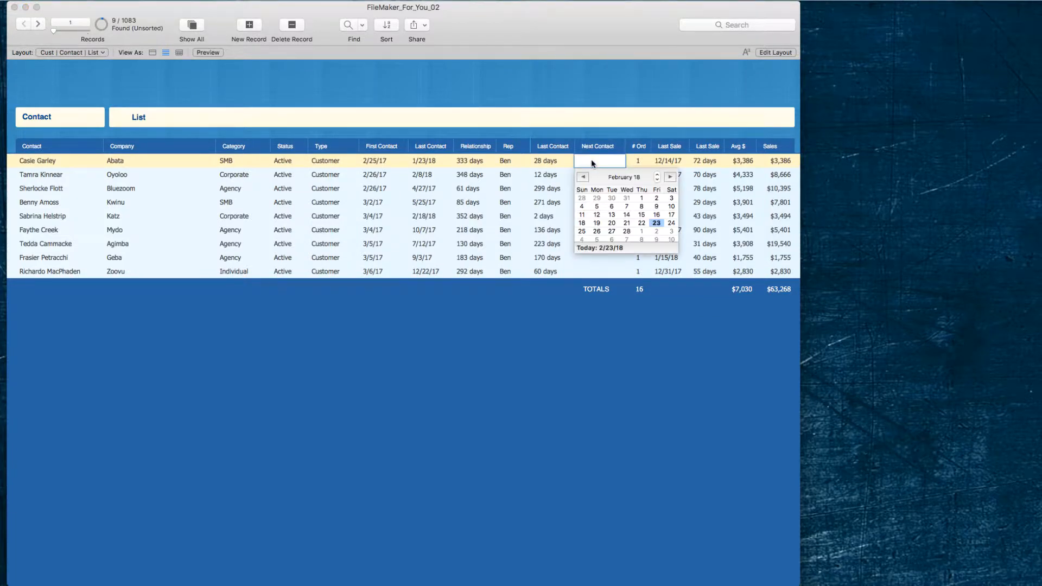
pyautogui.click(640, 232)
pyautogui.press('Tab')
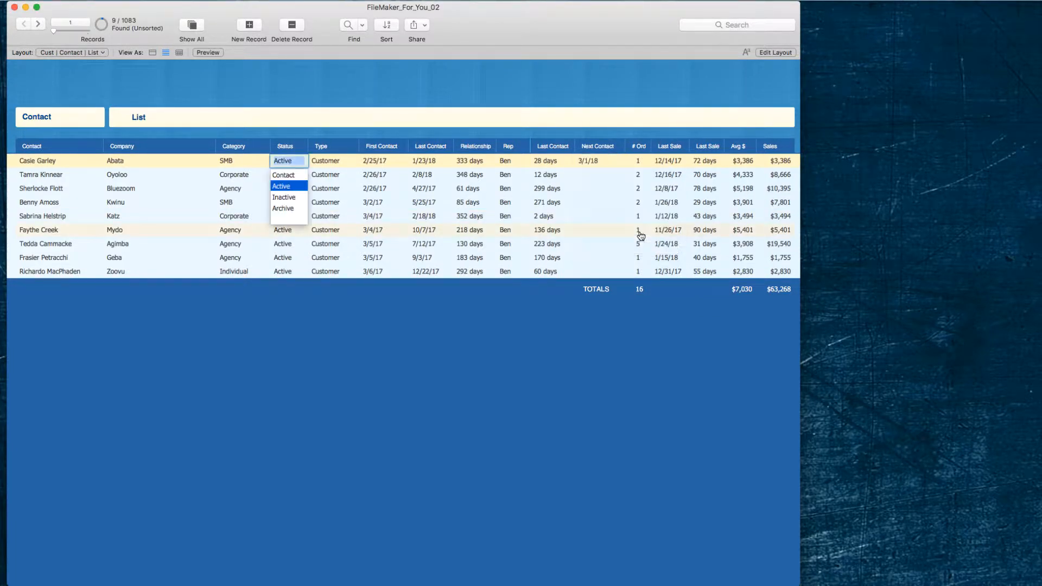
# Replace the Next Contact Date contents in all the remaining found records with 3/1/2018
pyautogui.click(588, 161)
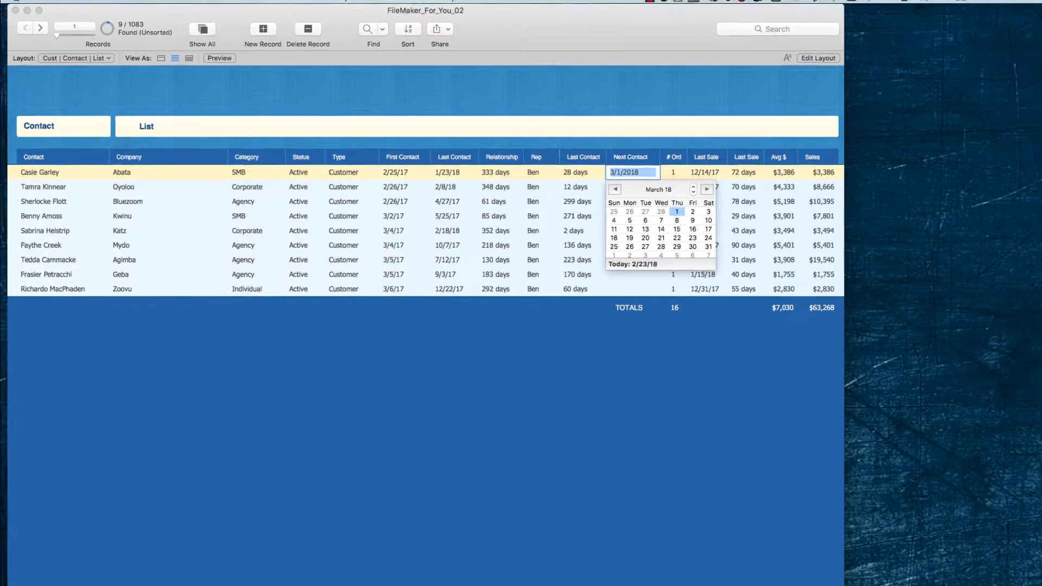
pyautogui.click(303, 0)
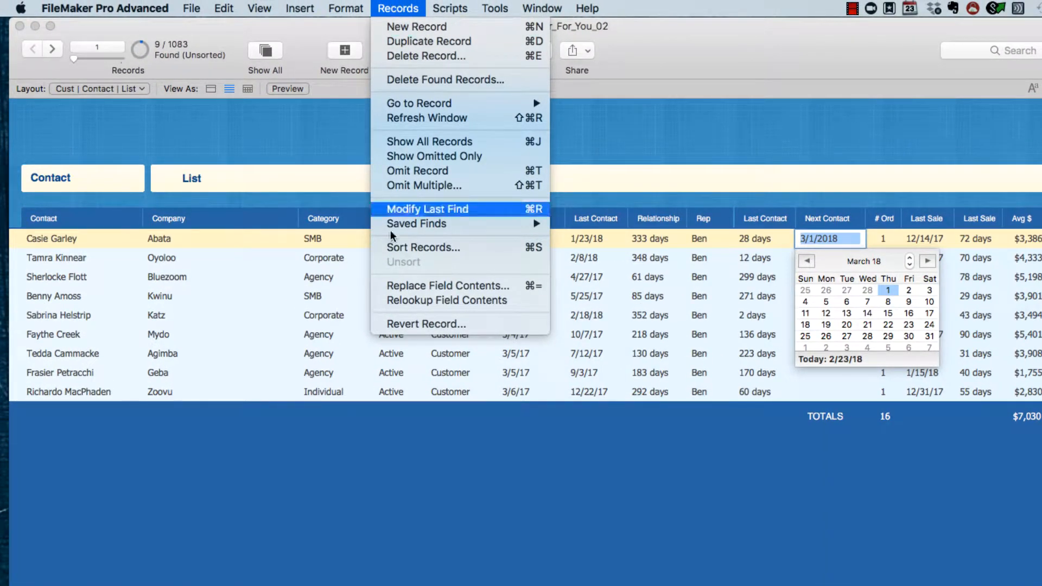
pyautogui.click(391, 285)
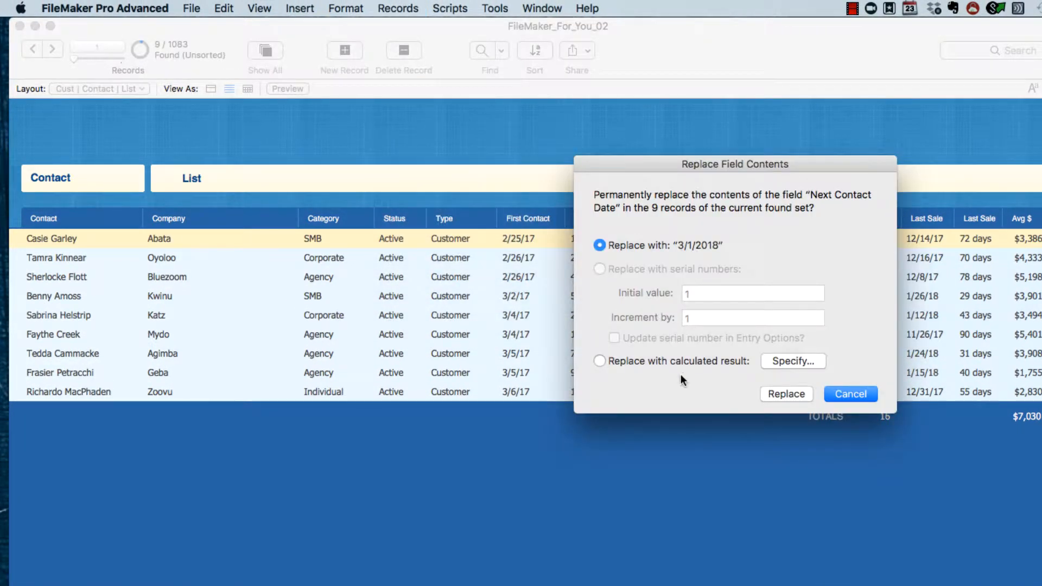
pyautogui.click(796, 392)
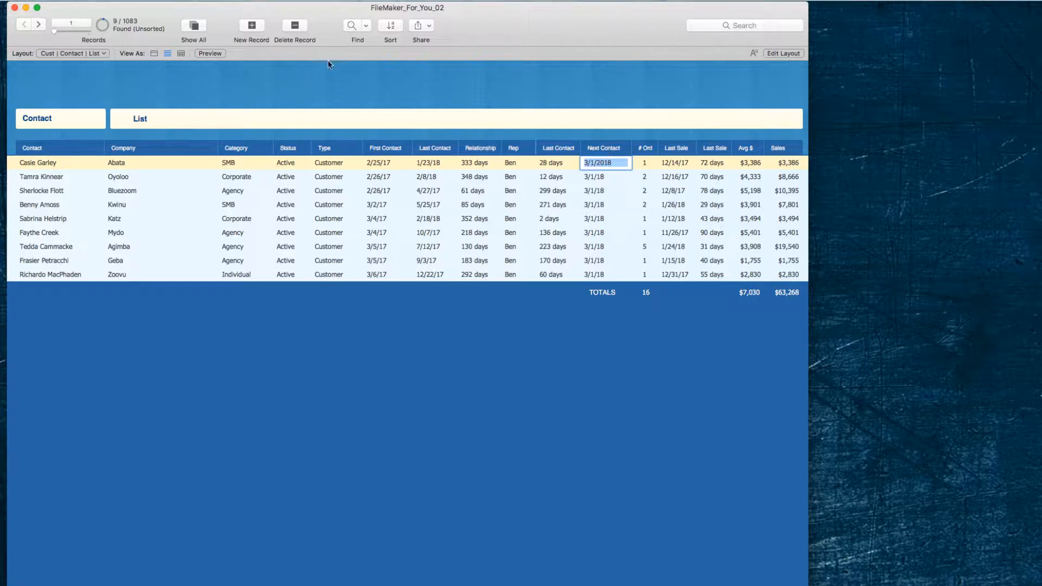
# Find all records with Type Customer that are assigned to the first rep in the Rep value list
pyautogui.click(352, 25)
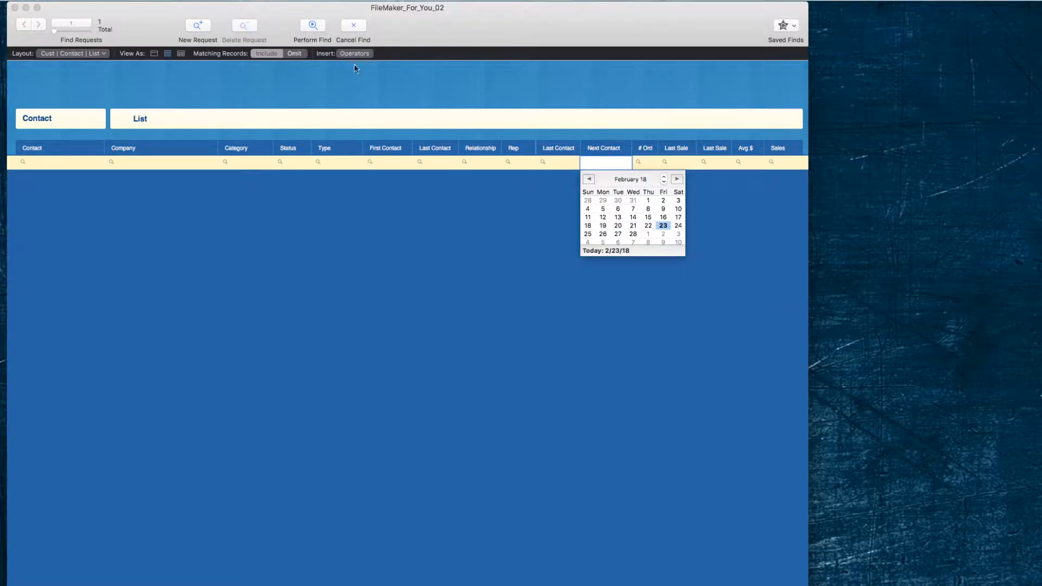
pyautogui.click(336, 172)
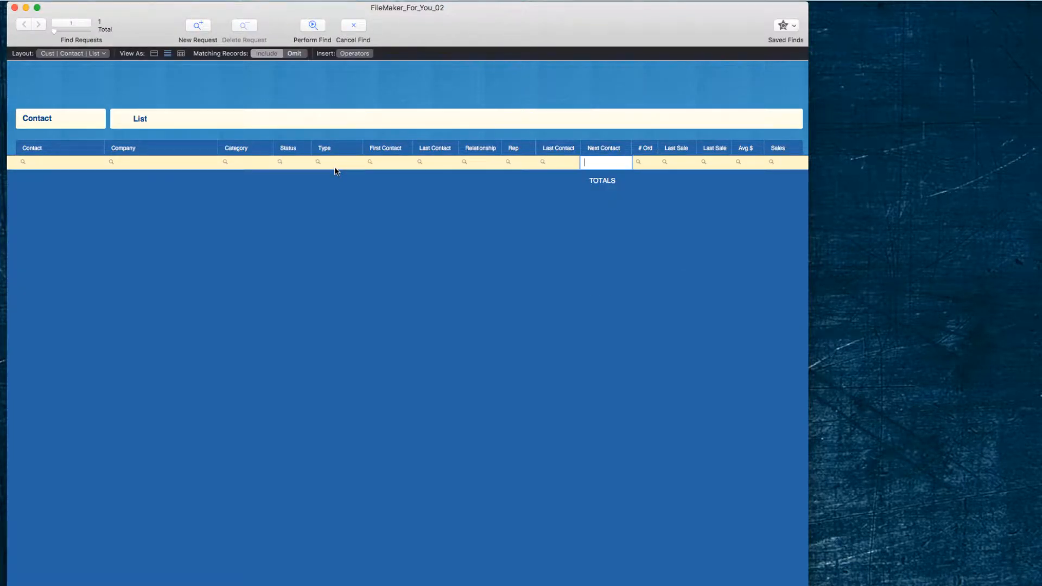
pyautogui.click(334, 163)
pyautogui.click(330, 190)
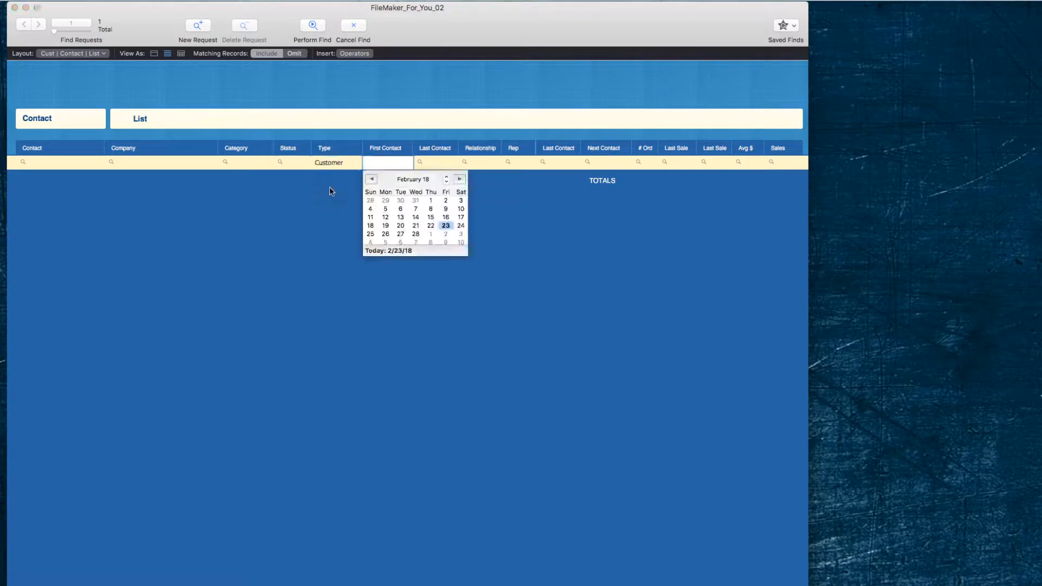
pyautogui.click(511, 166)
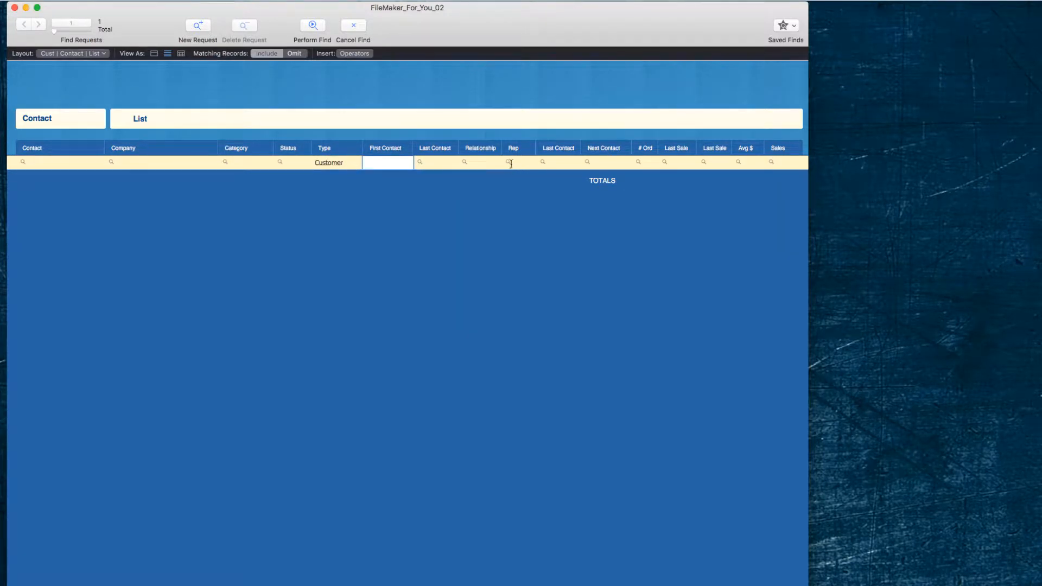
pyautogui.click(510, 162)
pyautogui.click(508, 178)
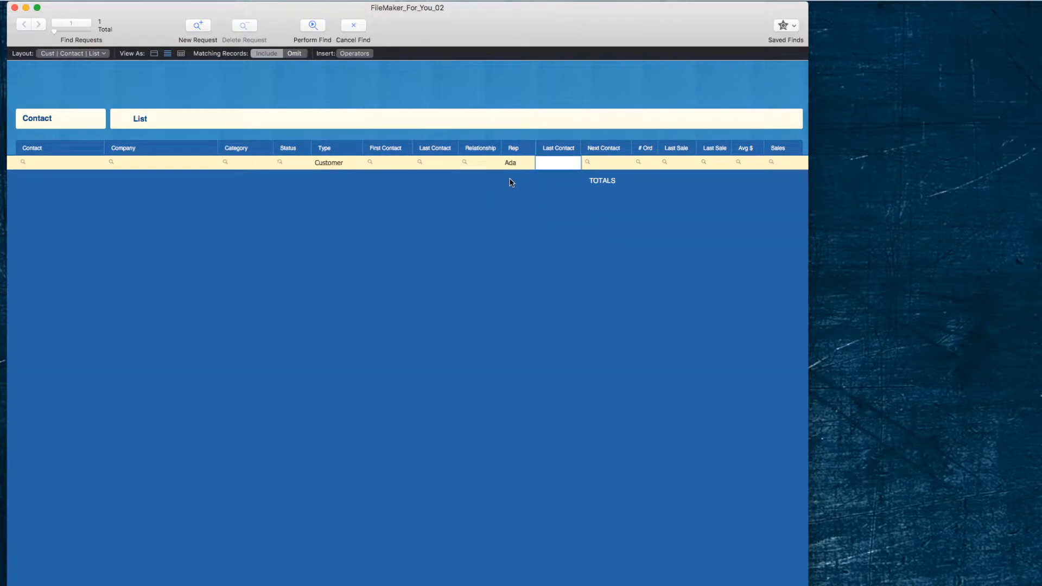
pyautogui.click(317, 26)
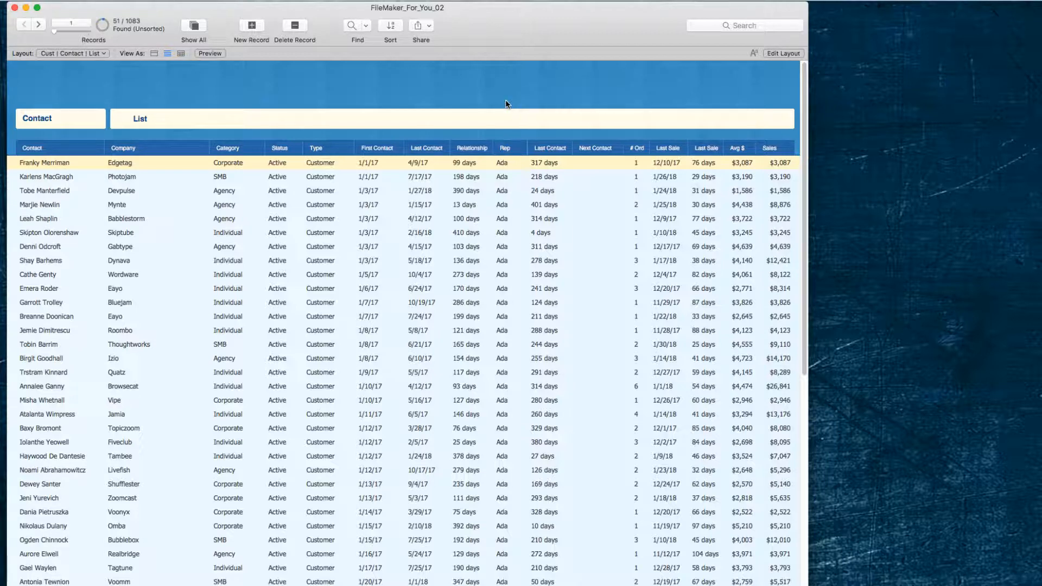
# Reduce the found set to its first 20 customers by omitting 31 records starting from record 21
pyautogui.click(71, 23)
pyautogui.write('21')
pyautogui.press('Return')
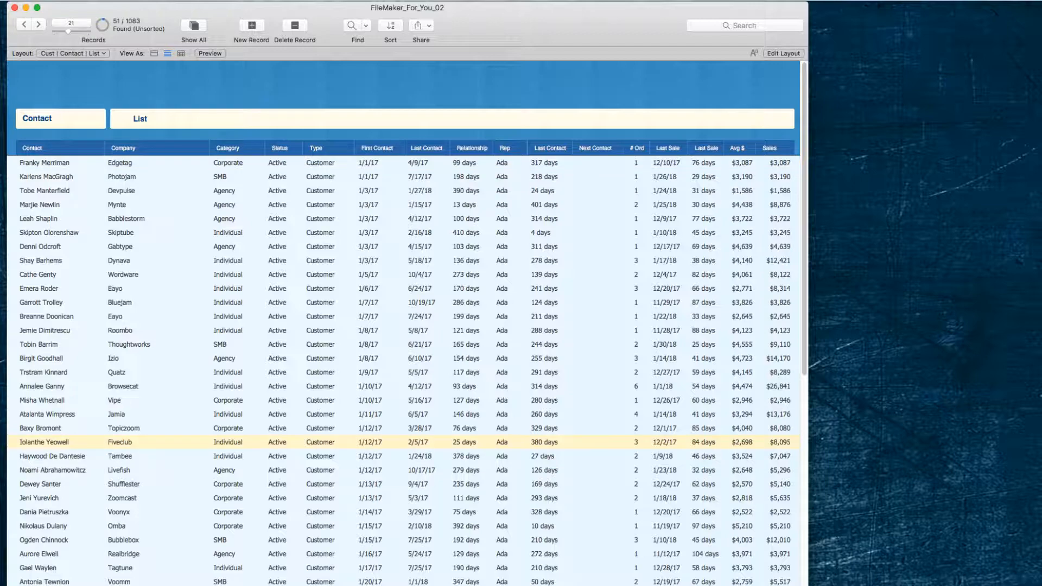
pyautogui.click(389, 7)
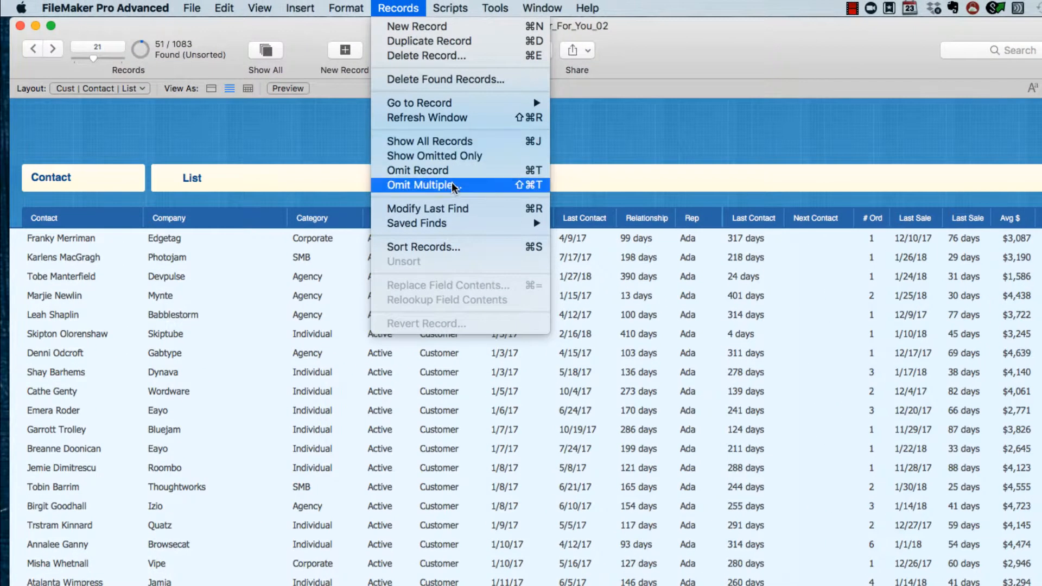
pyautogui.click(452, 185)
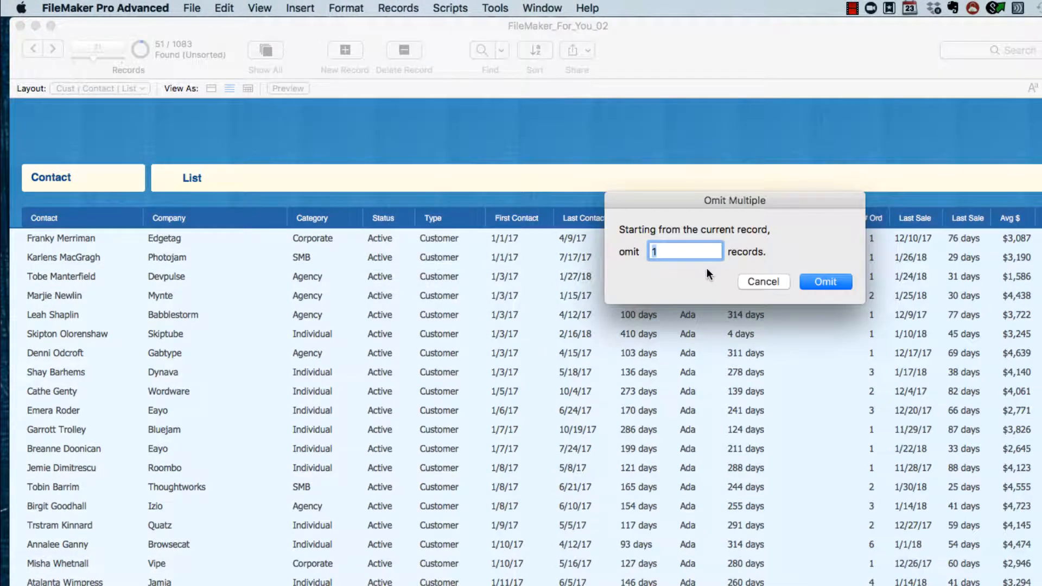
pyautogui.write('99')
pyautogui.press('Return')
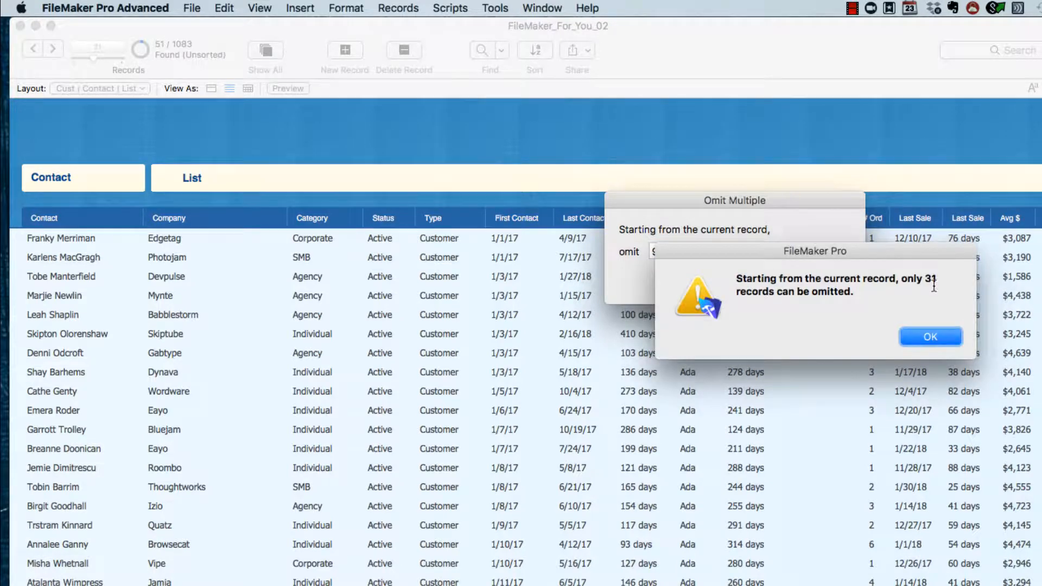
pyautogui.click(921, 338)
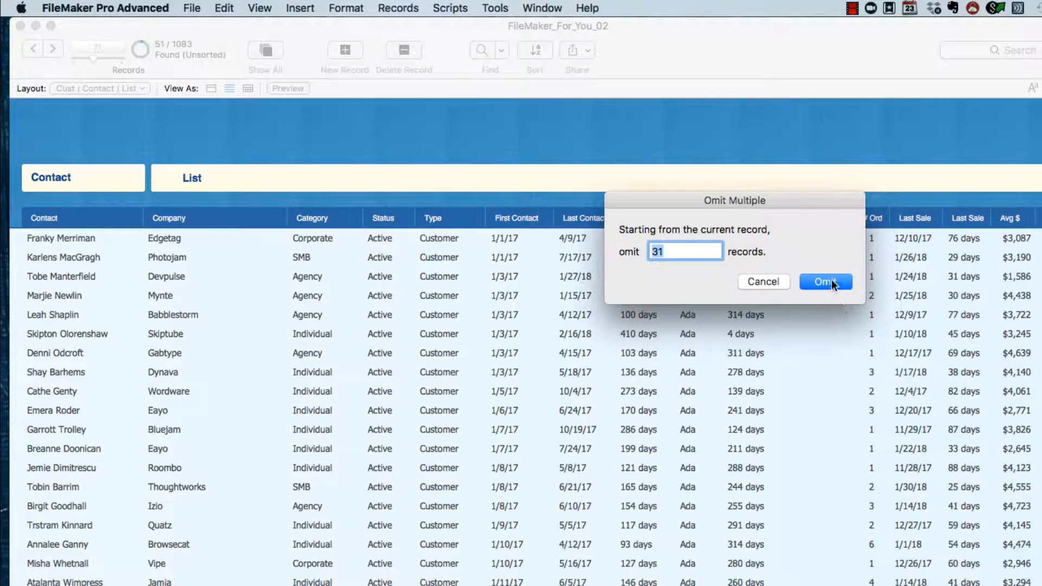
pyautogui.click(832, 279)
# Set the Next Contact date of the first record in the batch to 2/26/2018
pyautogui.click(827, 242)
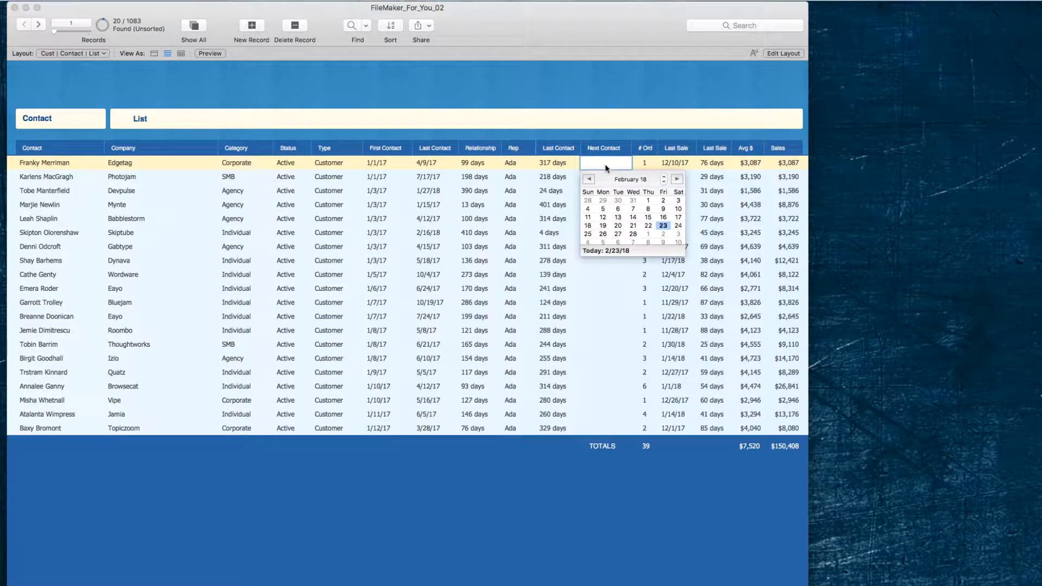
pyautogui.click(603, 234)
pyautogui.press('Tab')
# Replace the Next Contact Date contents in all 20 found records with 2/26/2018
pyautogui.click(594, 162)
pyautogui.click(290, 0)
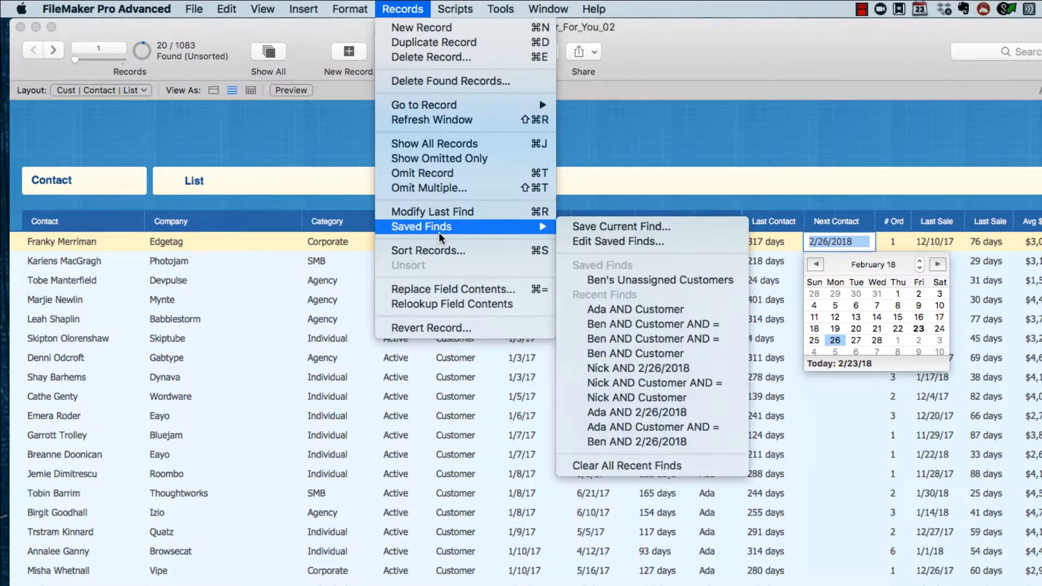
pyautogui.click(444, 289)
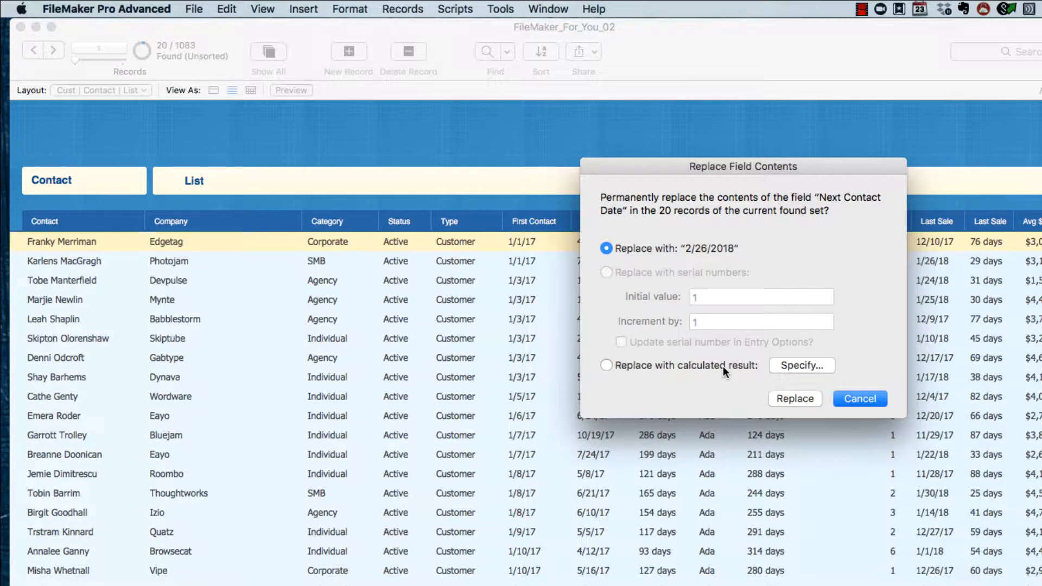
pyautogui.click(790, 397)
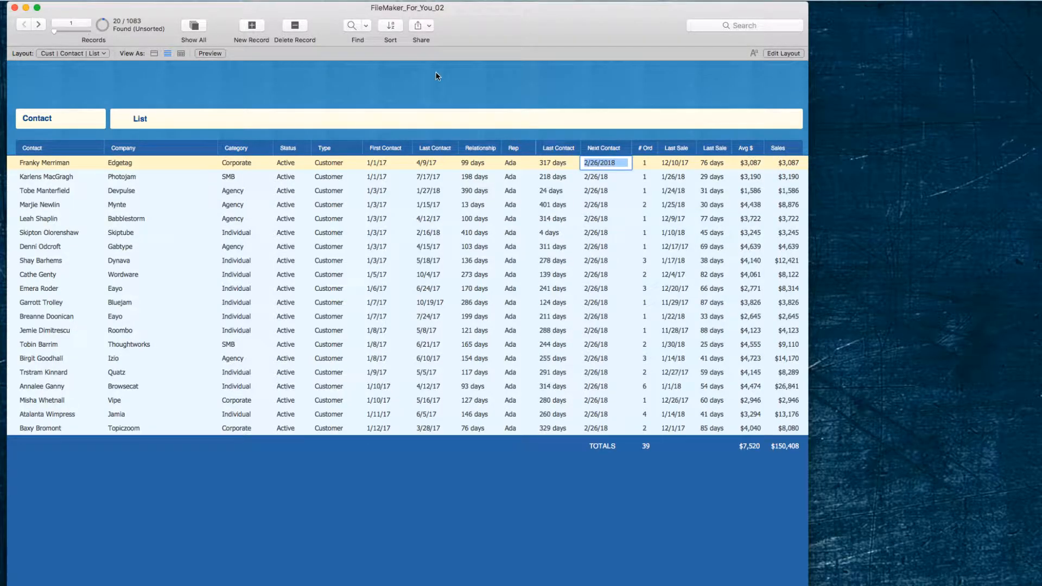
# Modify the latest recent find to require an empty Next Contact (=) and perform it for the same rep's customers
pyautogui.click(284, 0)
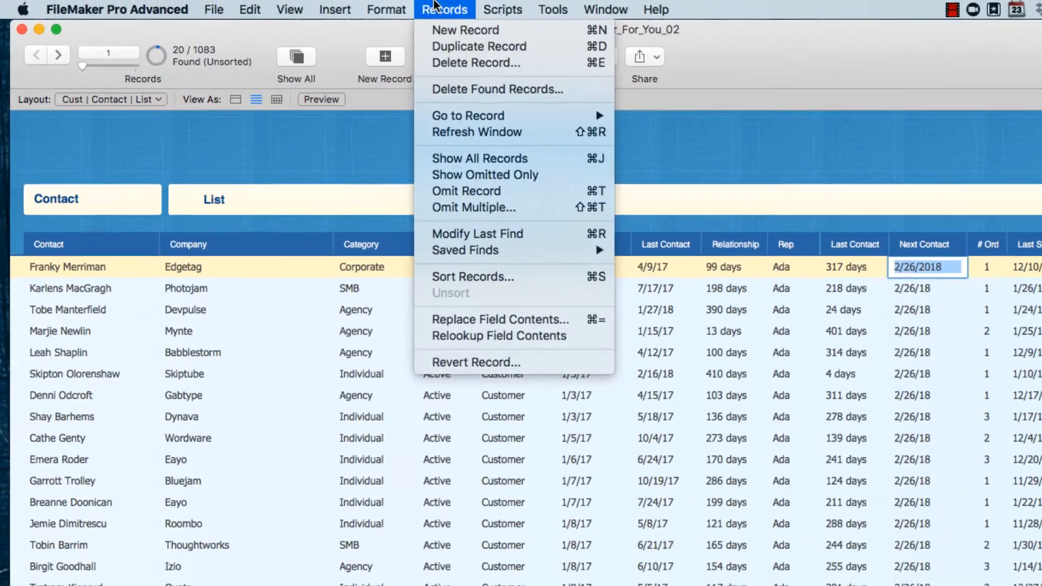
pyautogui.moveTo(464, 251)
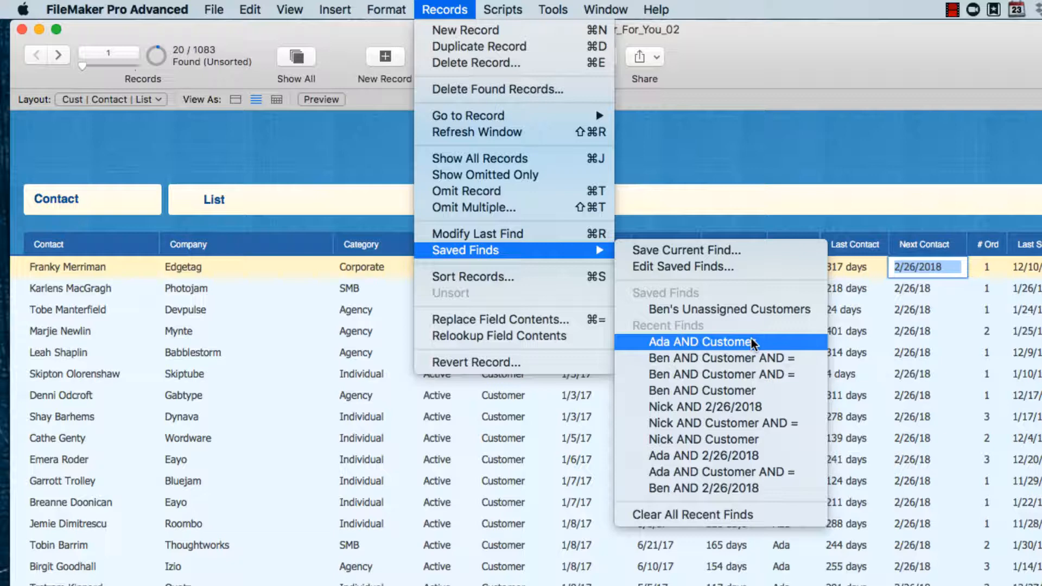
pyautogui.click(585, 237)
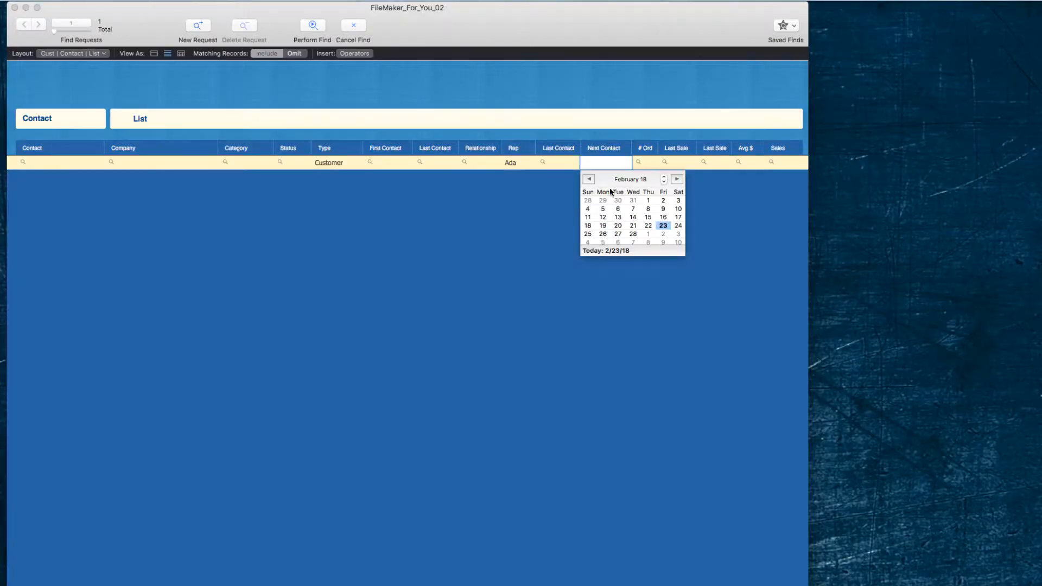
pyautogui.click(589, 171)
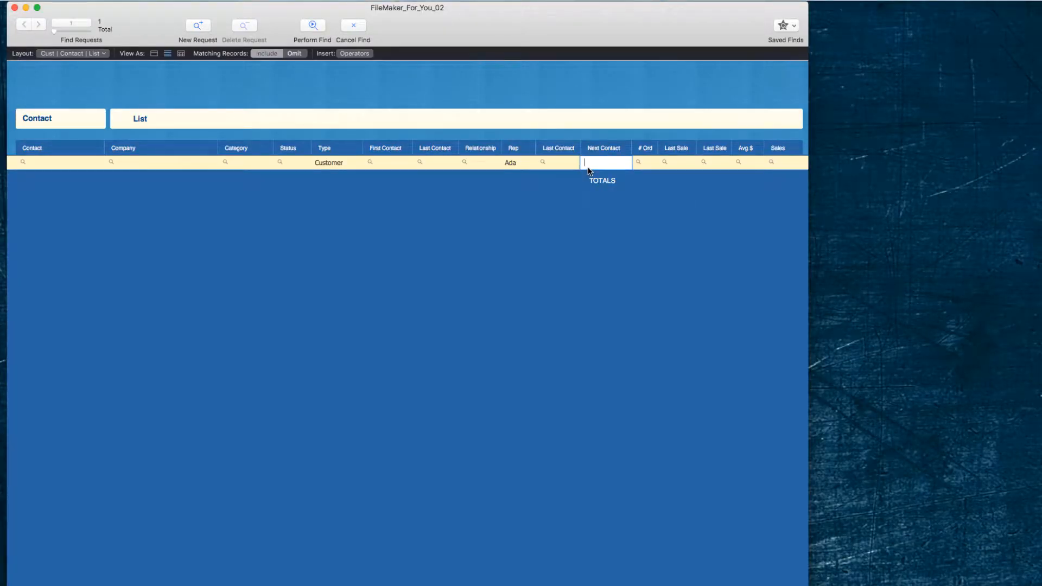
pyautogui.write('=')
pyautogui.click(311, 25)
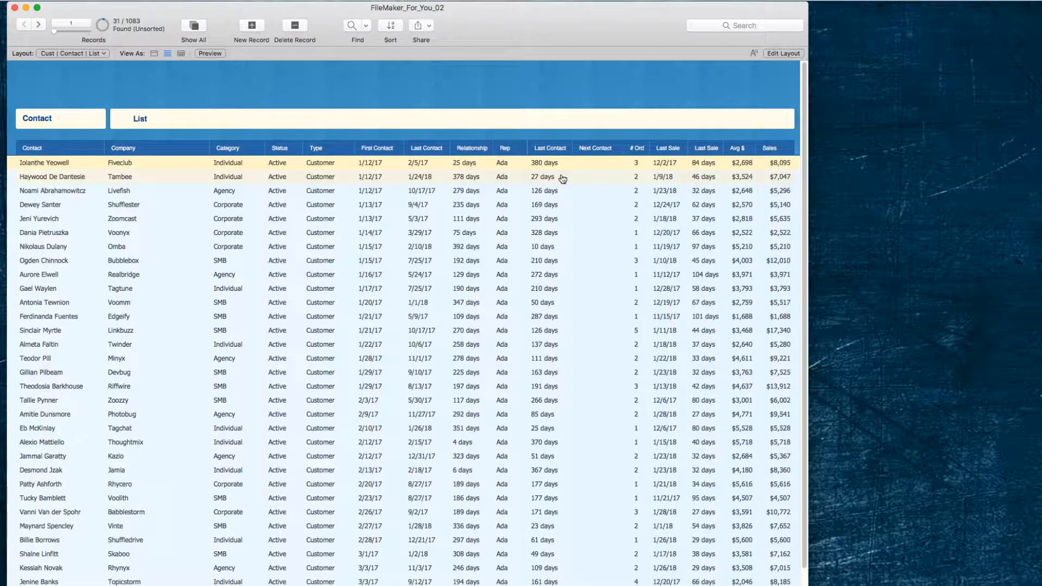
# Omit 11 records starting from record 21 so that only the first 20 undated customers remain
pyautogui.click(66, 23)
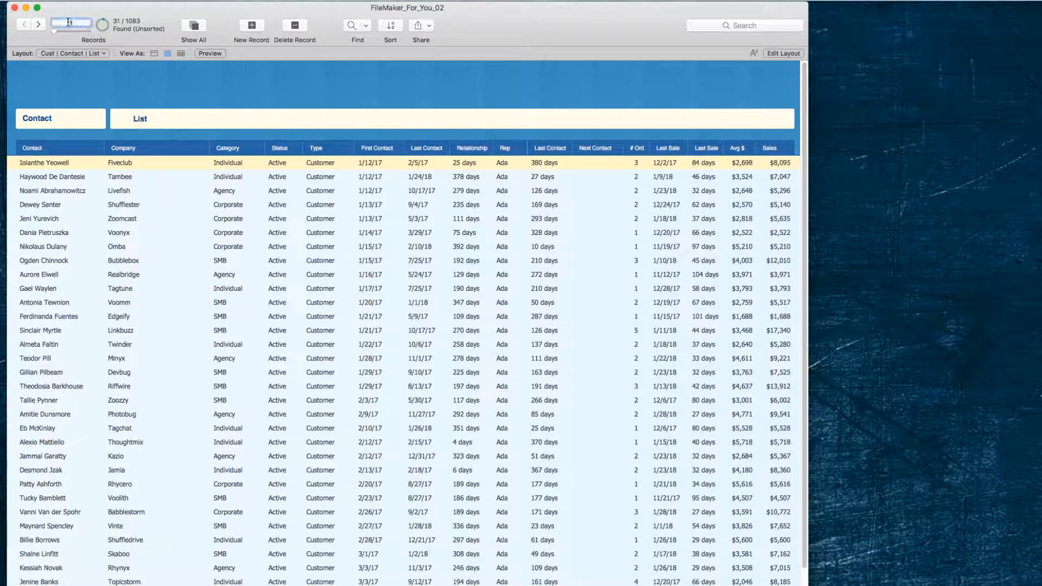
pyautogui.write('21')
pyautogui.press('Return')
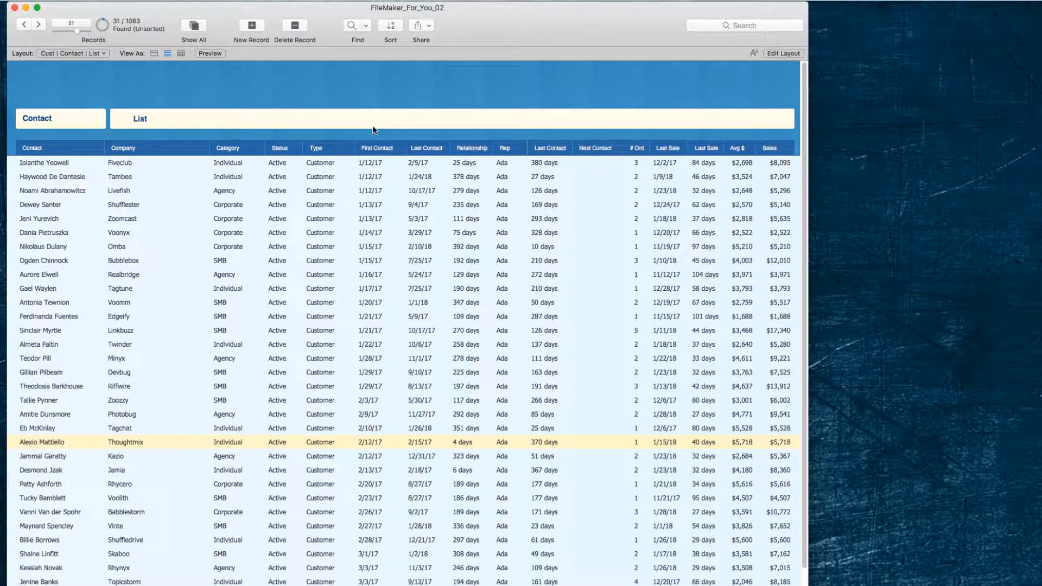
pyautogui.click(290, 0)
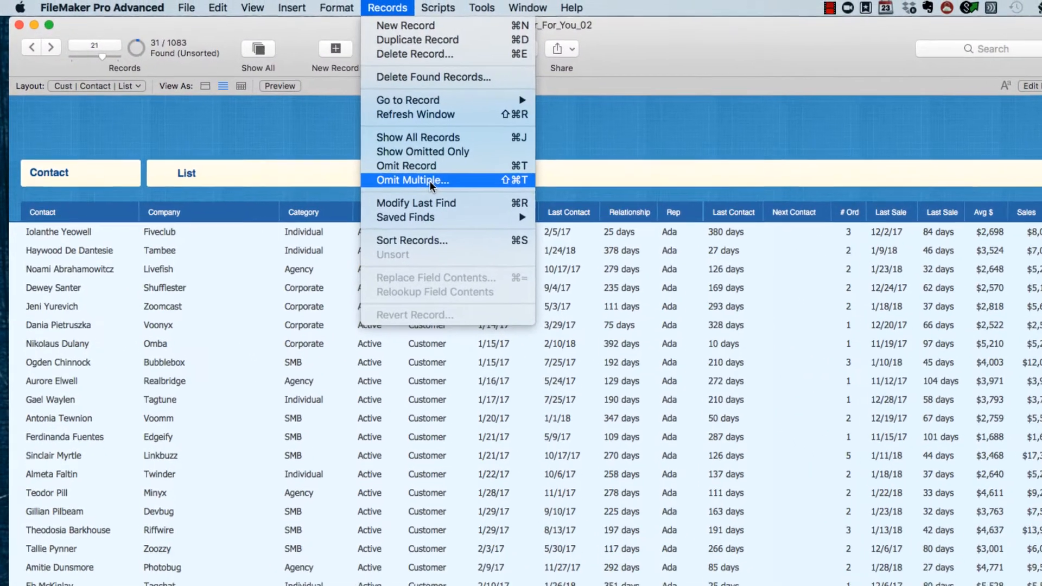
pyautogui.click(323, 124)
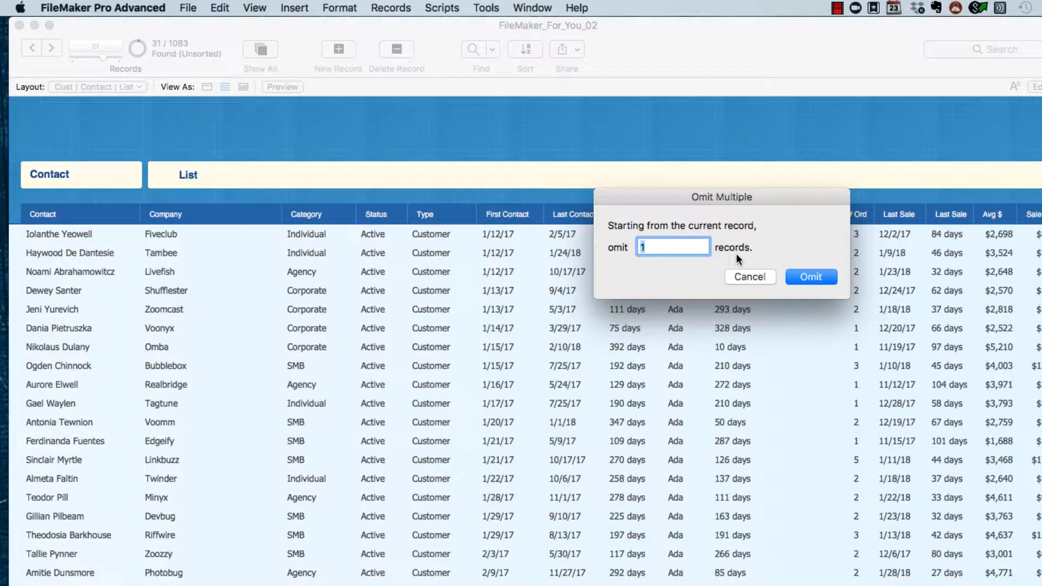
pyautogui.write('99')
pyautogui.press('Return')
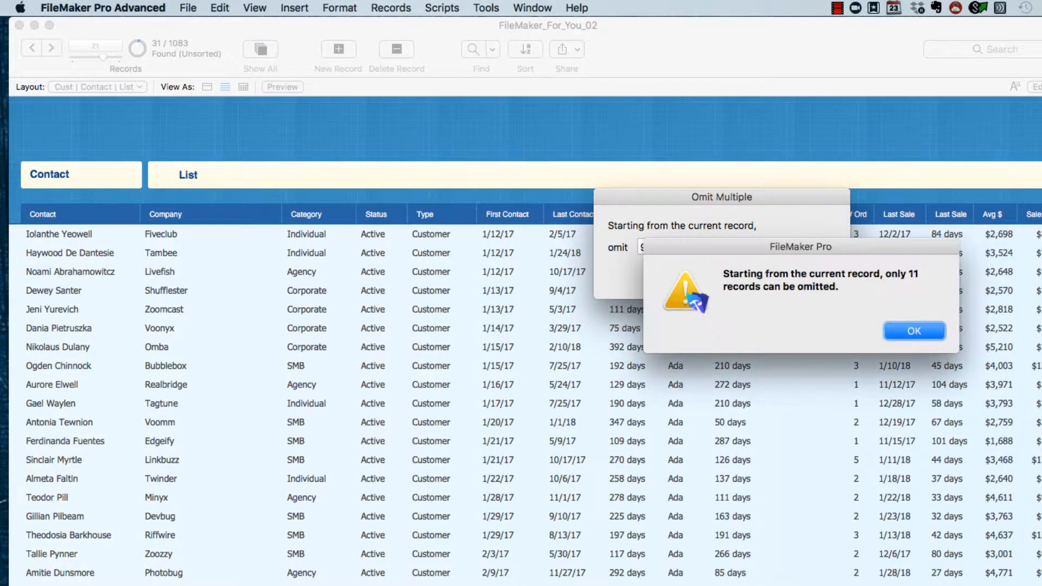
pyautogui.click(914, 329)
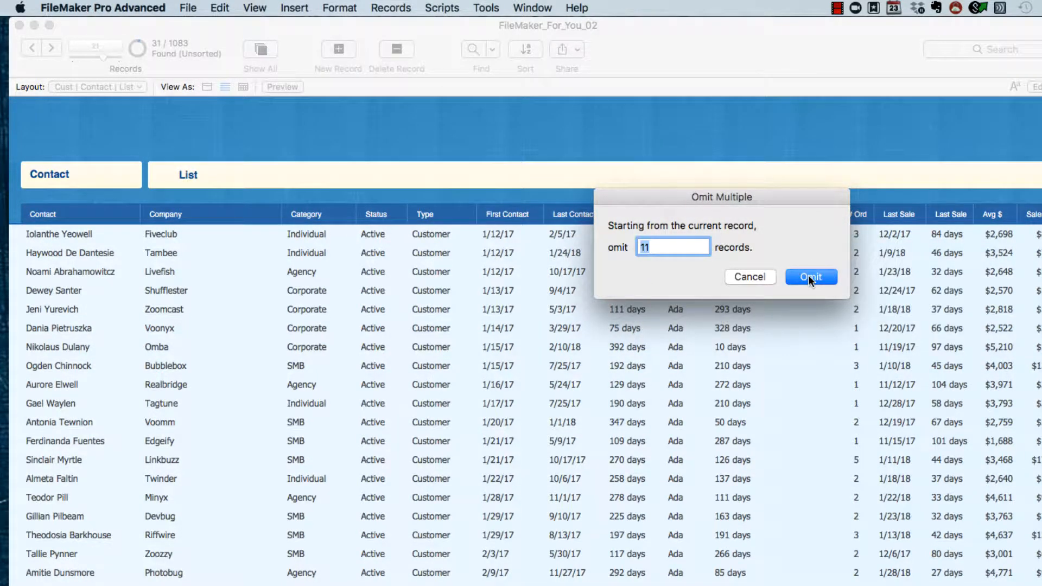
pyautogui.click(809, 275)
# Set the Next Contact date of the second batch's first customer to 2/28/2018
pyautogui.click(601, 163)
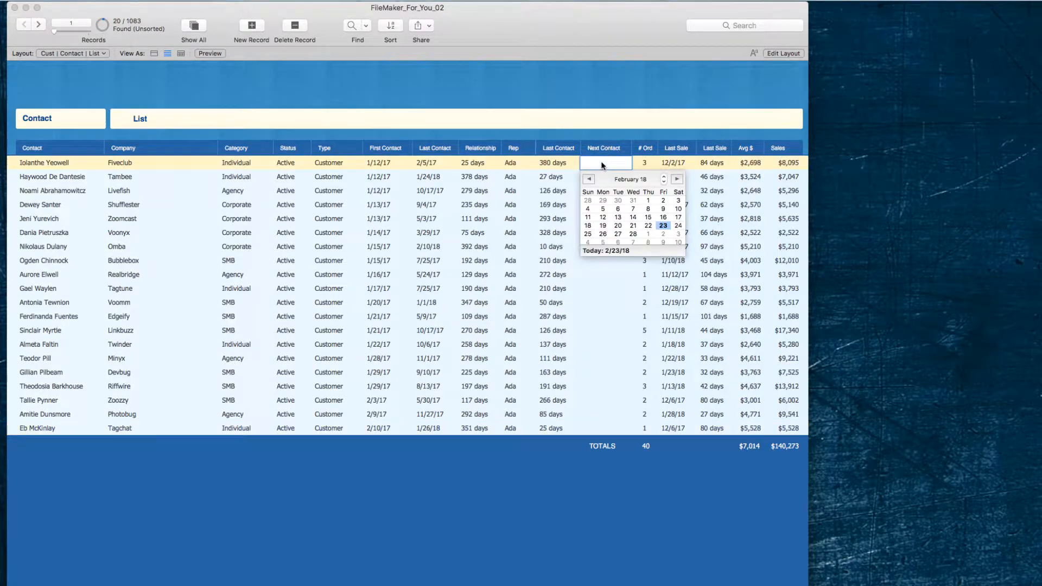
pyautogui.click(633, 234)
pyautogui.press('Tab')
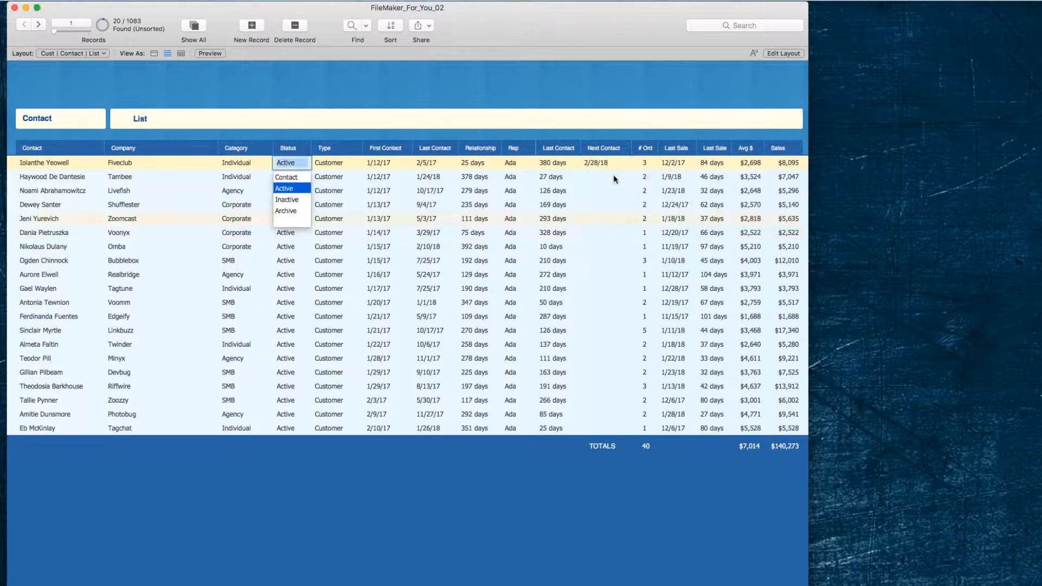
# Replace the Next Contact Date contents across the second batch of 20 records with 2/28/2018
pyautogui.click(600, 165)
pyautogui.click(290, 0)
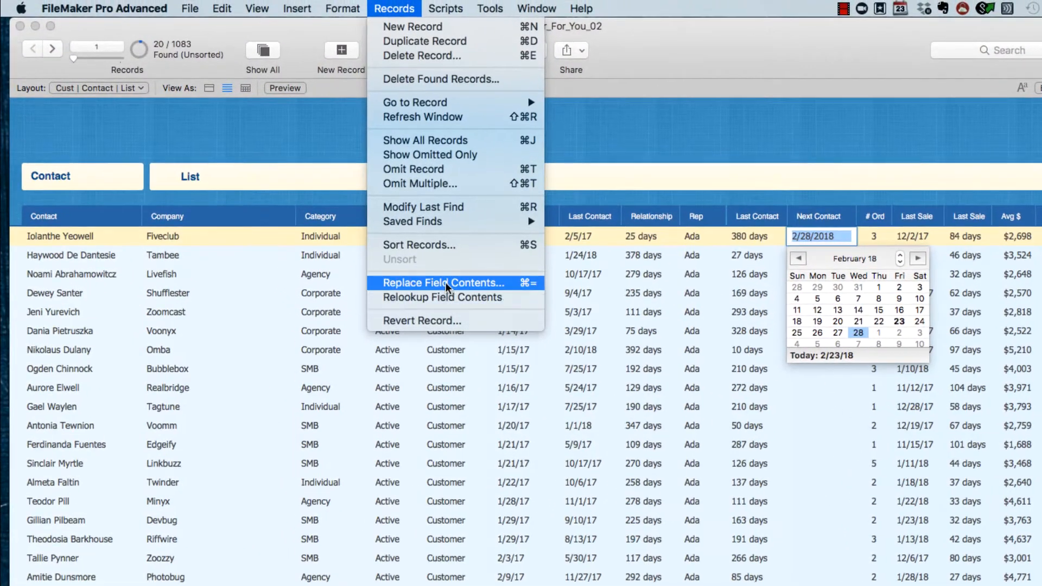
pyautogui.click(408, 255)
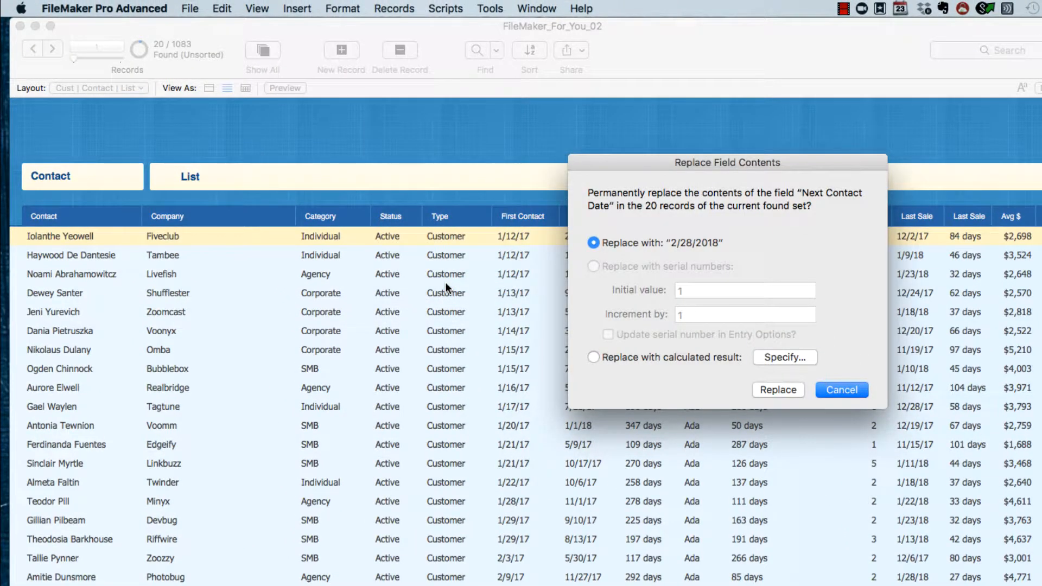
pyautogui.click(779, 386)
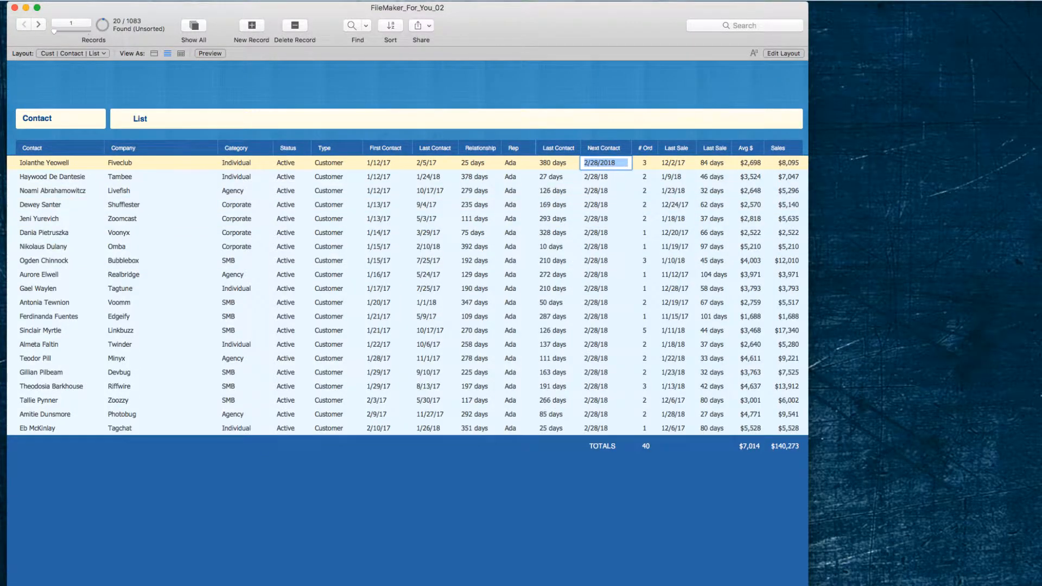
# Repeat the latest recent find to list this rep's customers that still have an empty Next Contact date
pyautogui.click(290, 0)
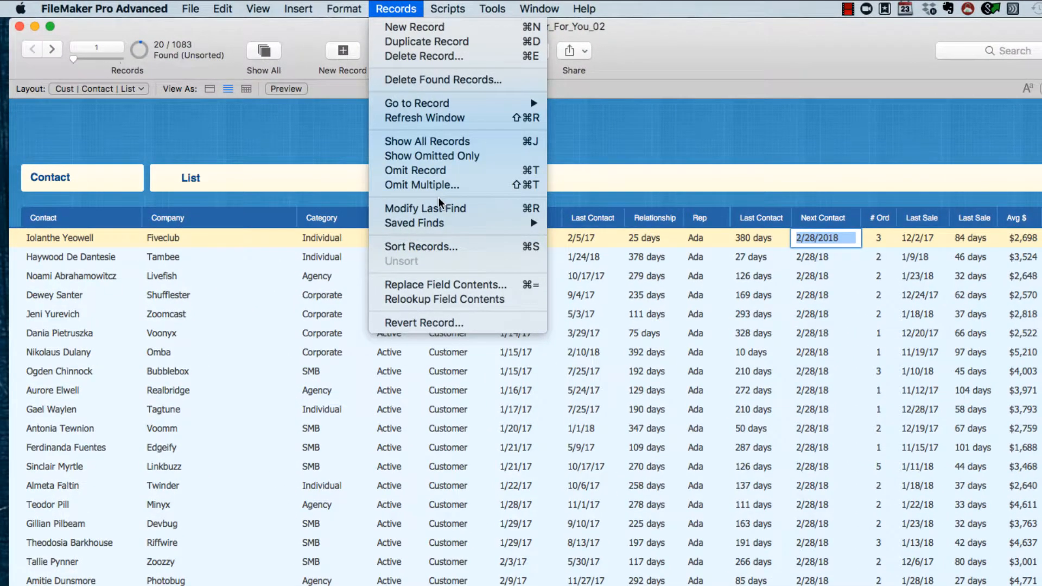
pyautogui.moveTo(445, 223)
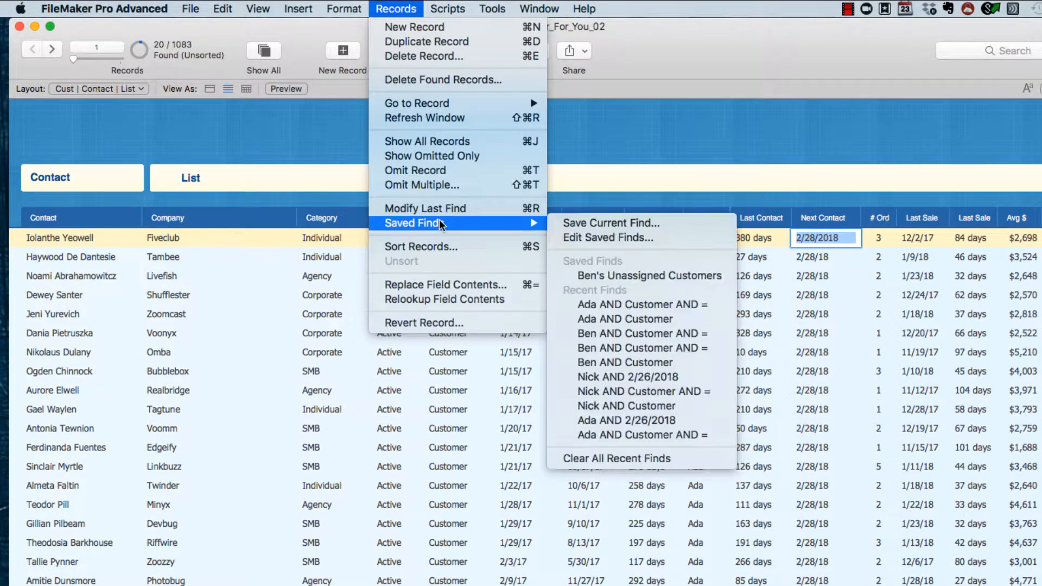
pyautogui.click(622, 303)
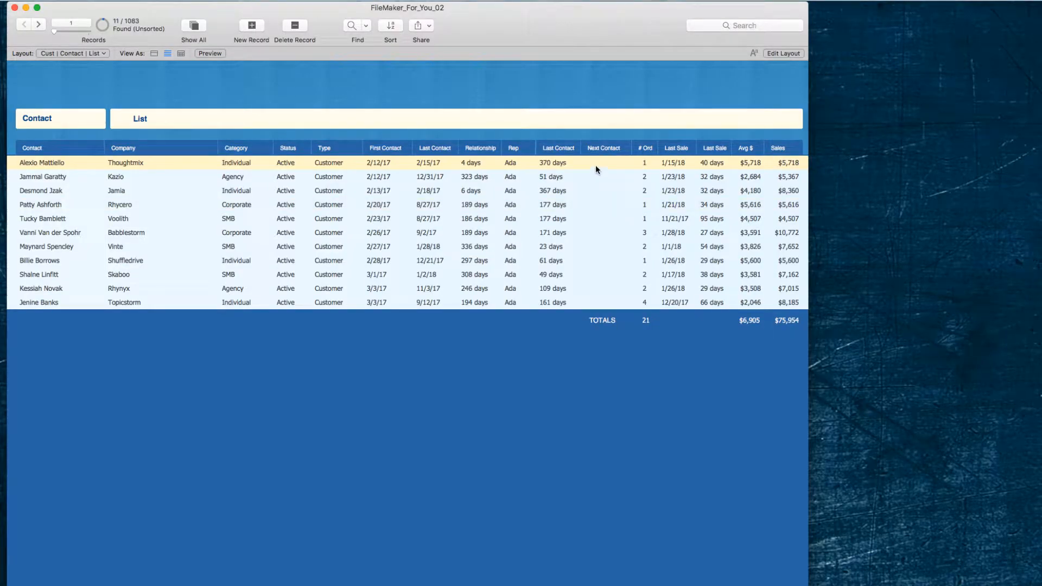
# Set the Next Contact date of the first remaining undated customer to 3/1/2018
pyautogui.click(595, 163)
pyautogui.click(649, 239)
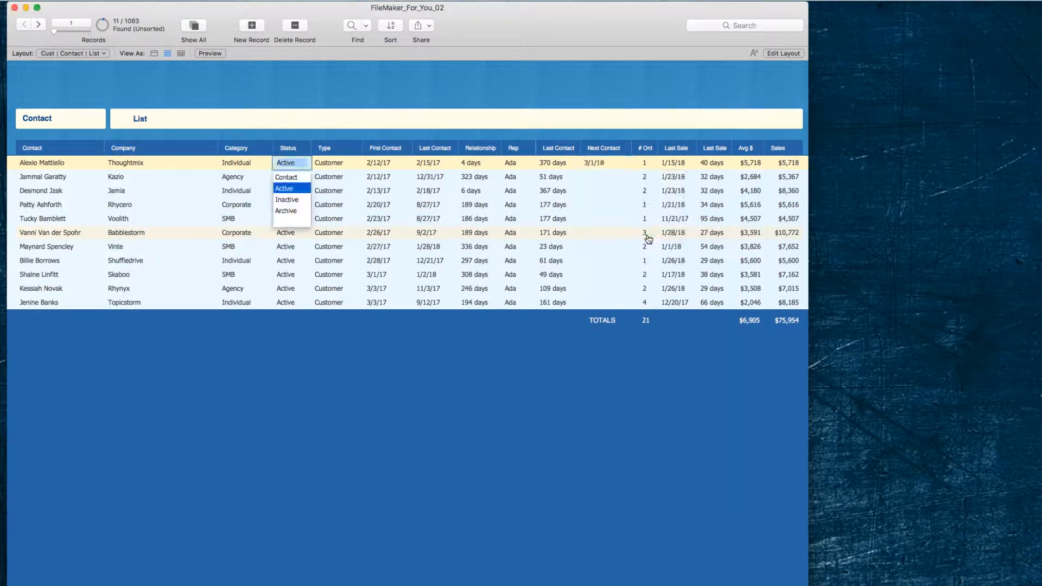
# Replace the Next Contact date contents across this rep's remaining found customers with 3/1/2018 and commit the record
pyautogui.click(594, 165)
pyautogui.click(292, 1)
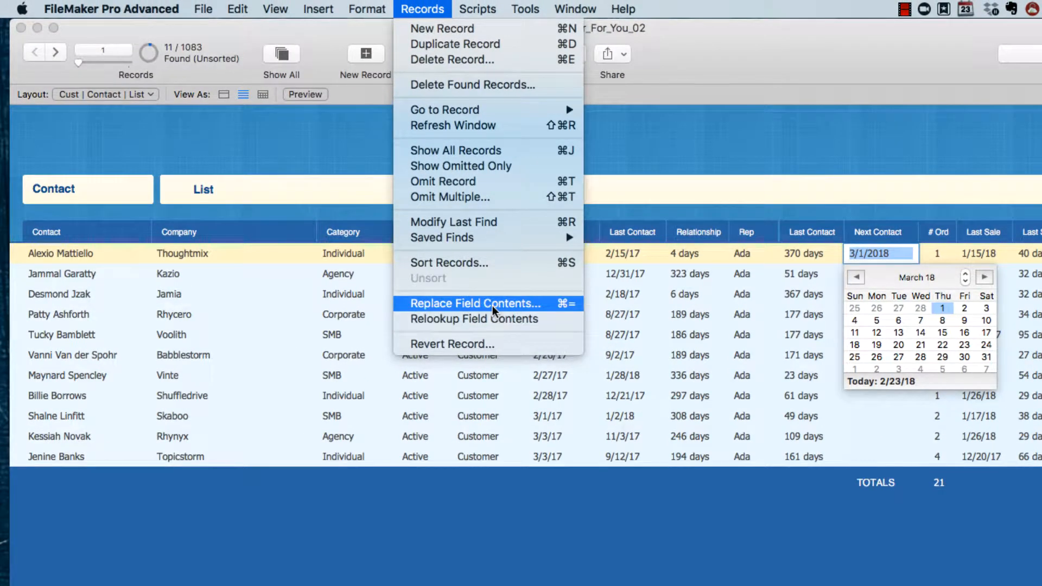
pyautogui.click(492, 303)
pyautogui.click(837, 418)
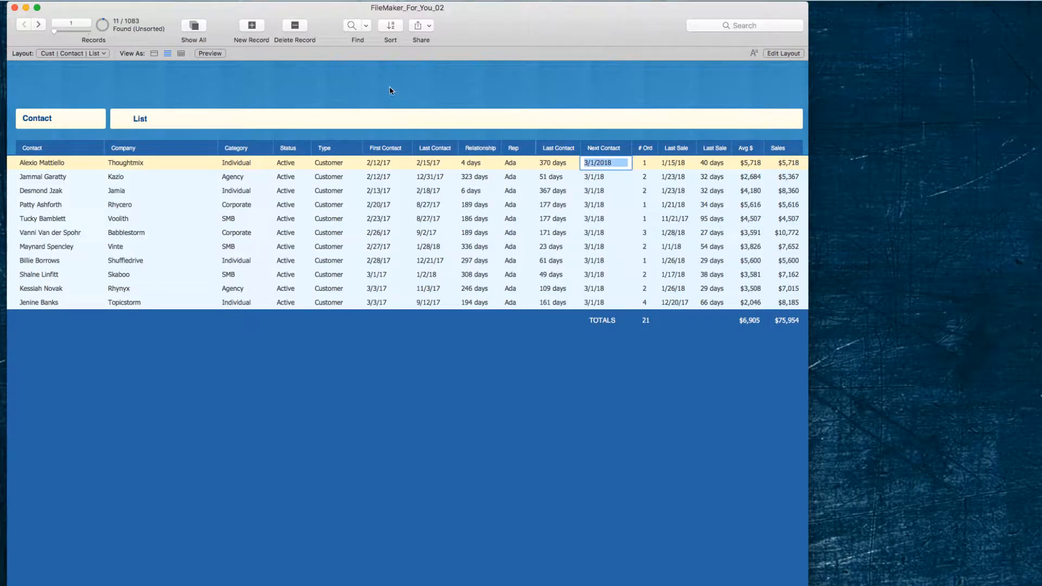
pyautogui.click(390, 91)
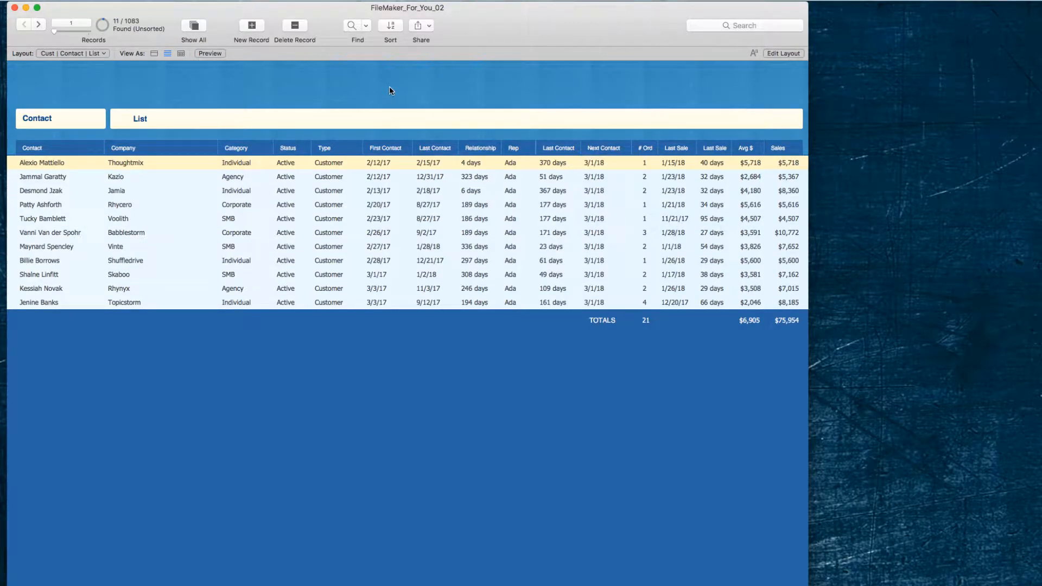
# Find all records with Type Customer that are assigned to the last rep in the Rep value list
pyautogui.click(351, 25)
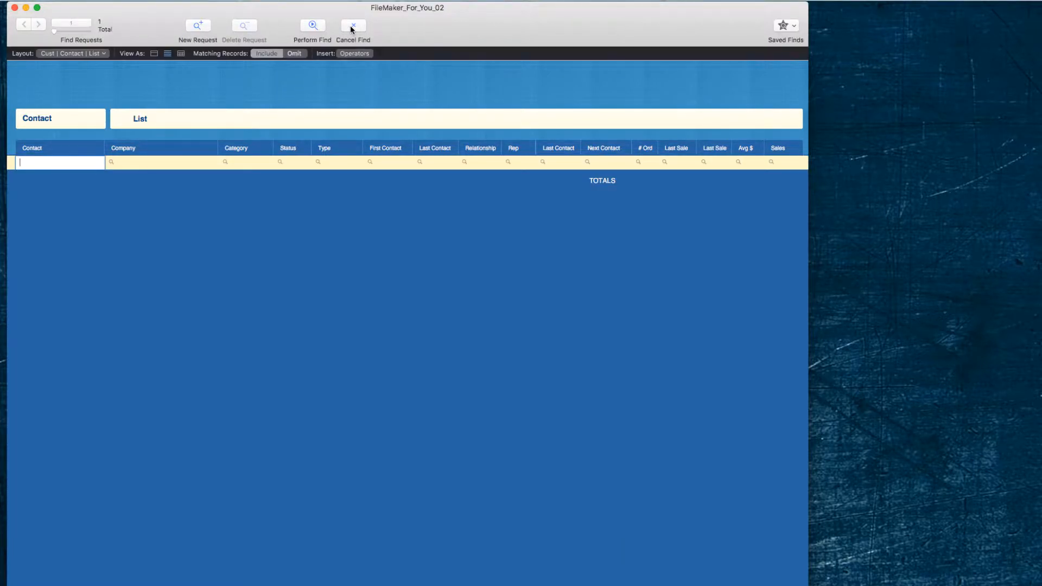
pyautogui.click(329, 164)
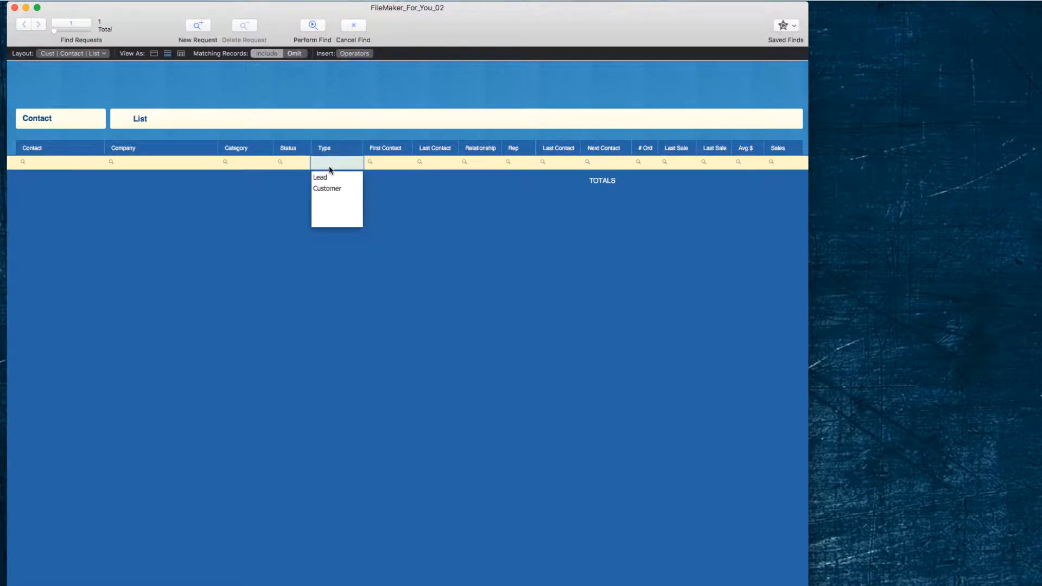
pyautogui.click(330, 188)
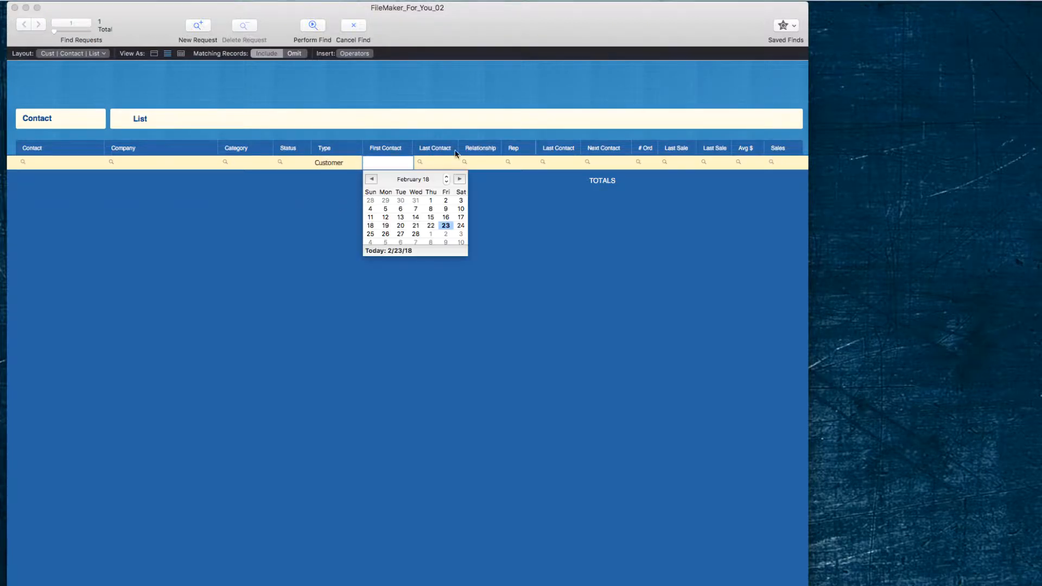
pyautogui.press('Escape')
pyautogui.click(519, 173)
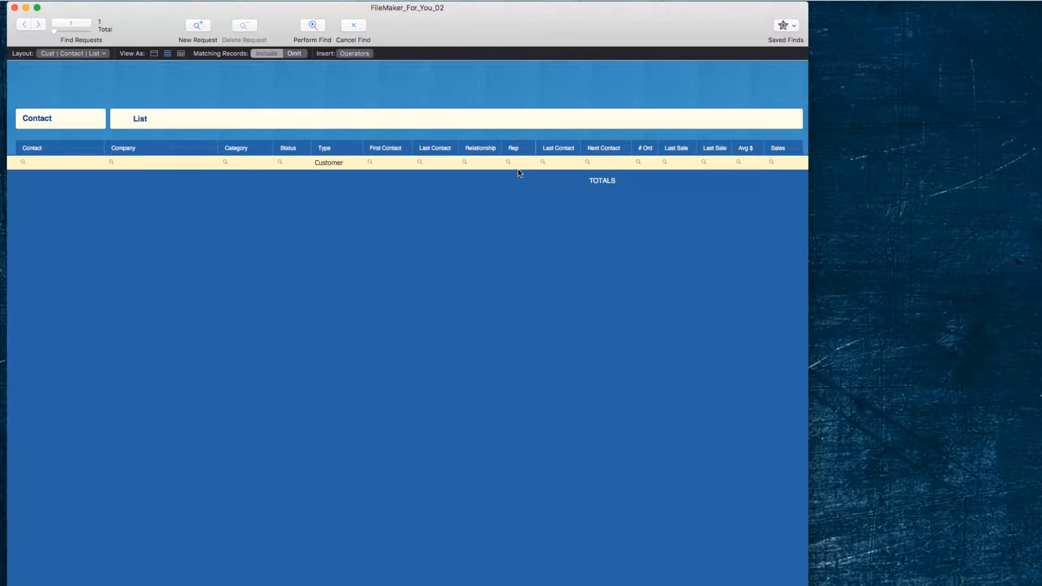
pyautogui.click(517, 163)
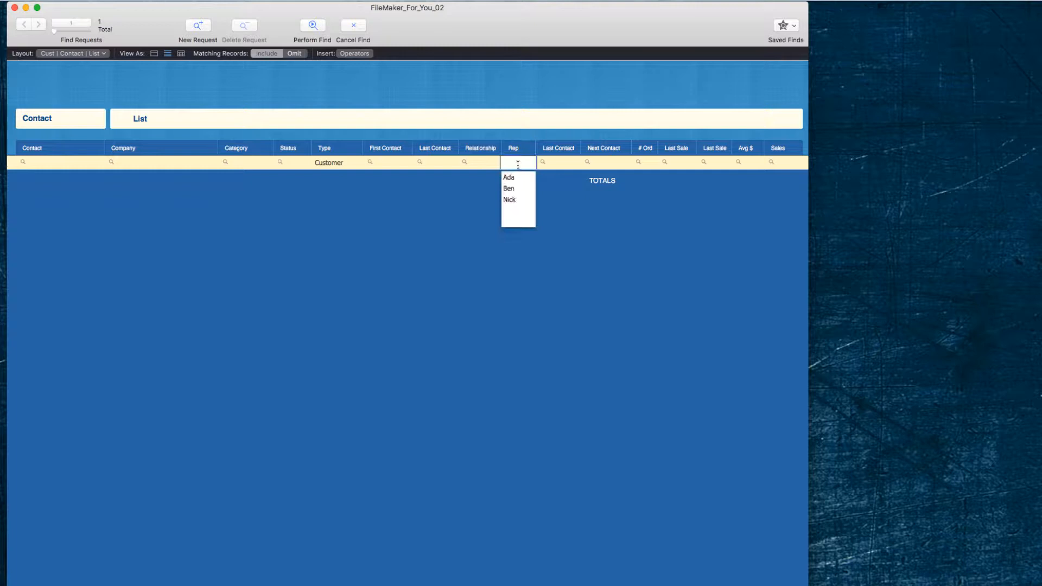
pyautogui.click(514, 201)
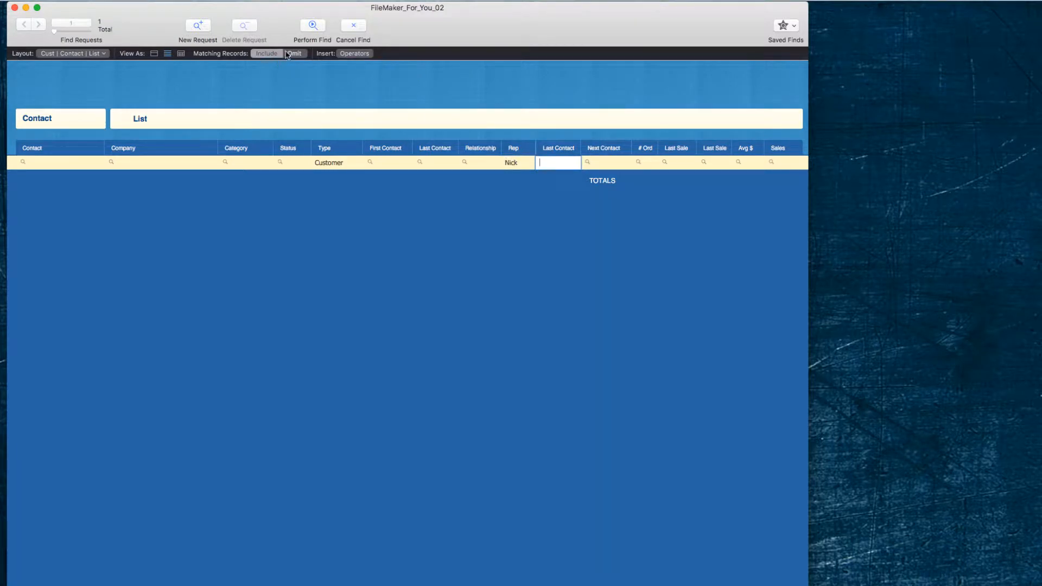
pyautogui.click(312, 28)
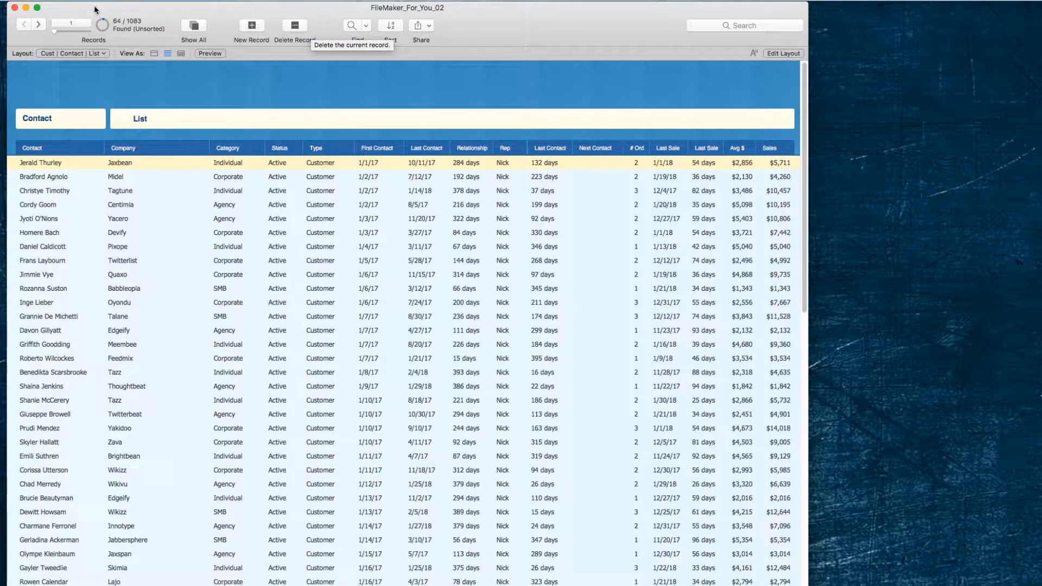
# Go to record 21 and omit the 44 records from there on, keeping this rep's first batch of 20
pyautogui.click(70, 23)
pyautogui.write('2')
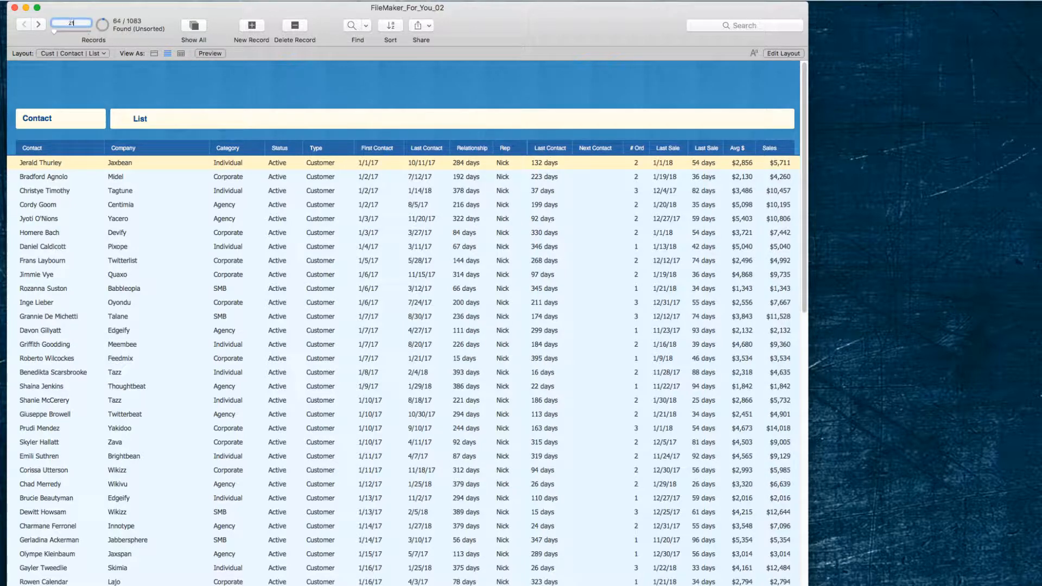
pyautogui.press('Return')
pyautogui.click(351, 7)
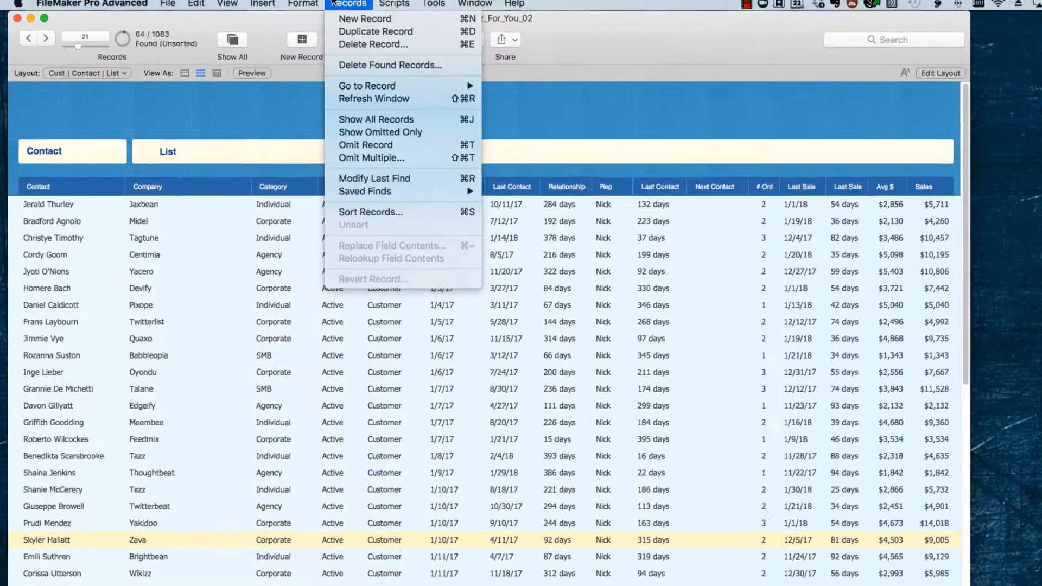
pyautogui.click(412, 180)
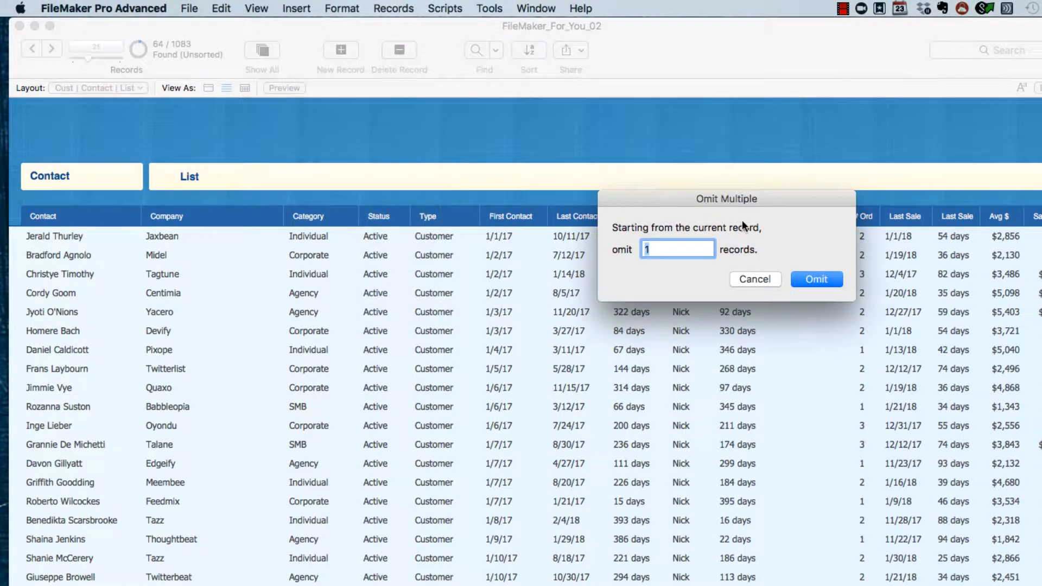
pyautogui.write('99')
pyautogui.press('Return')
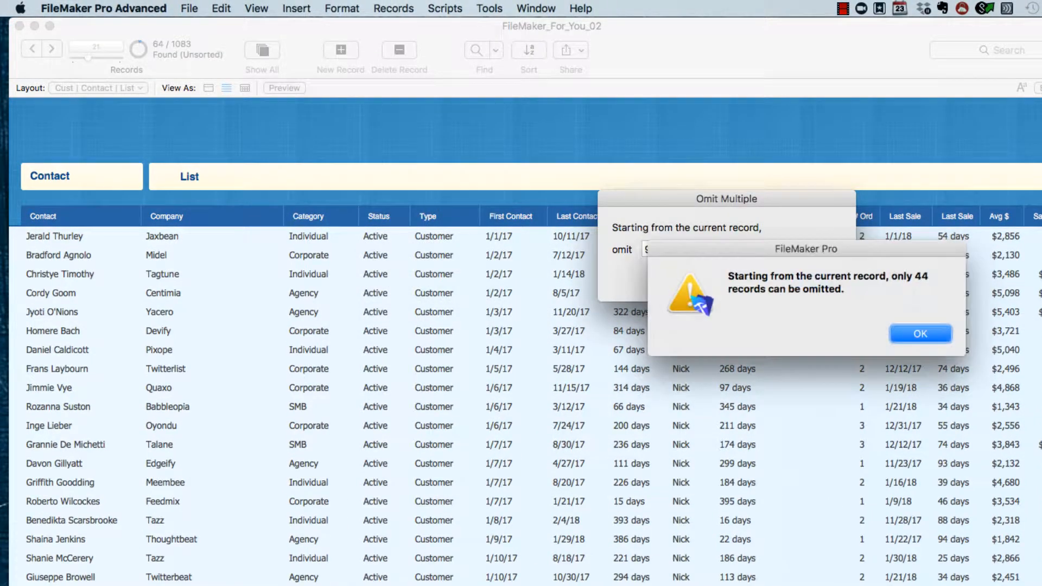
pyautogui.click(894, 334)
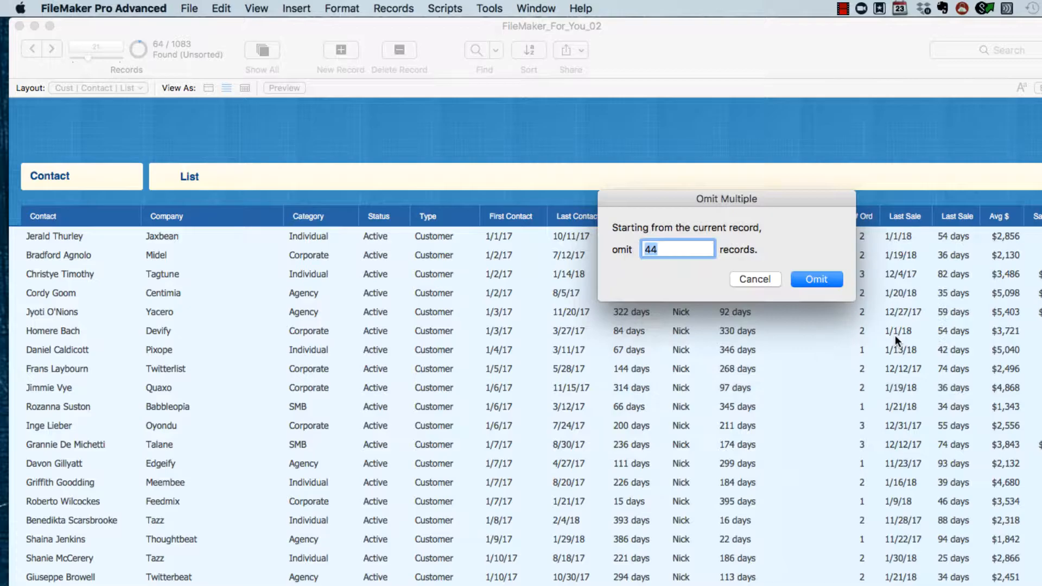
pyautogui.click(805, 277)
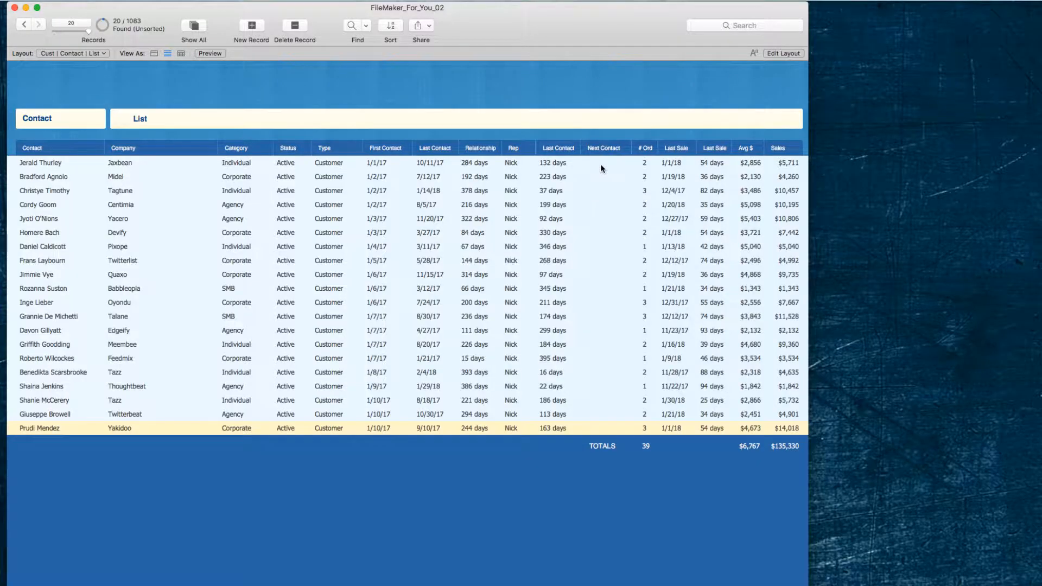
# Set the Next Contact date of the first customer in this rep's first batch to 2/26/2018
pyautogui.click(602, 164)
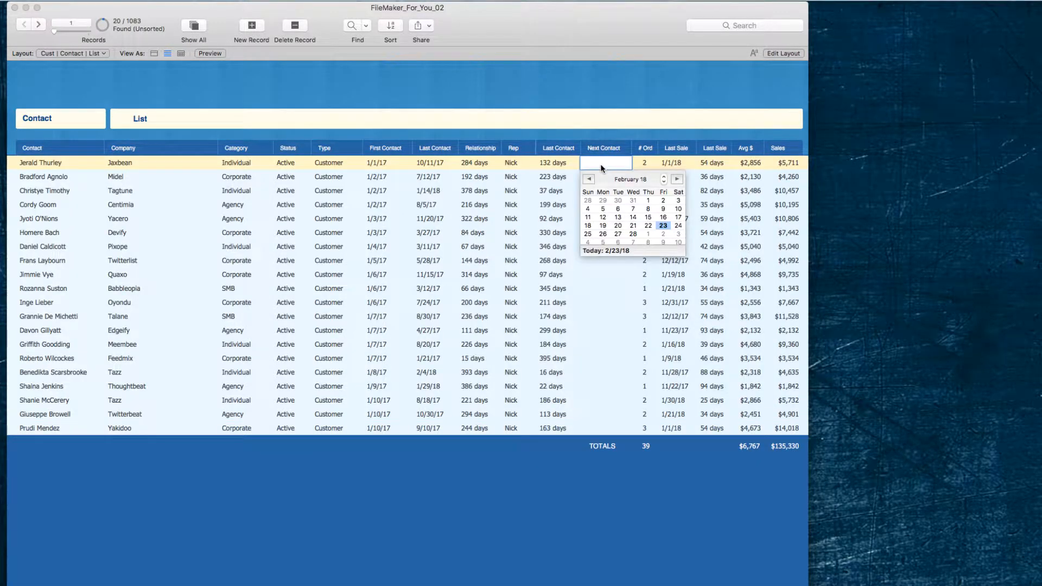
pyautogui.click(603, 234)
pyautogui.press('Tab')
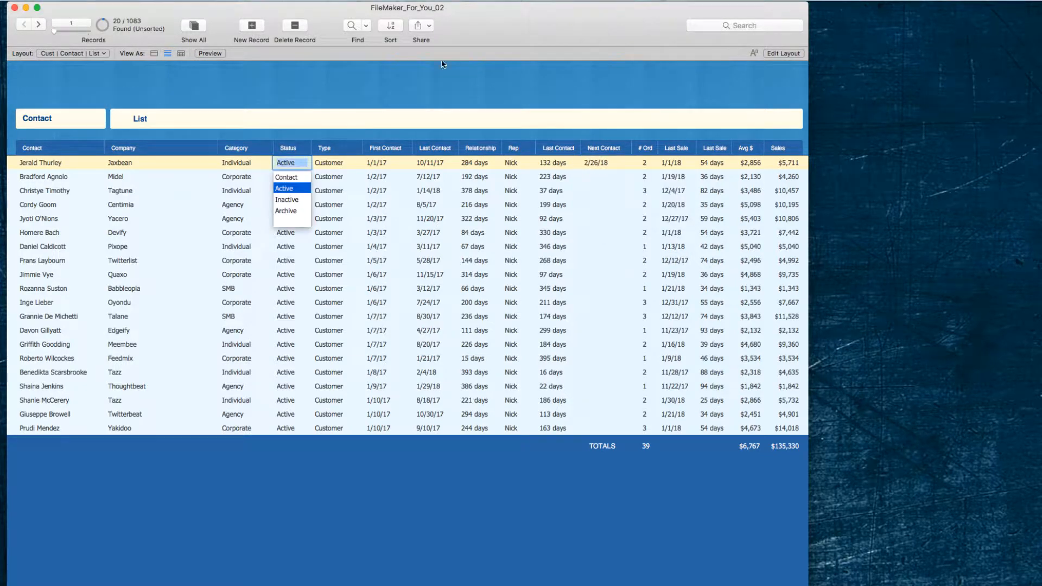
# Replace the Next Contact date contents across this rep's first batch of 20 records with 2/26/2018
pyautogui.click(595, 164)
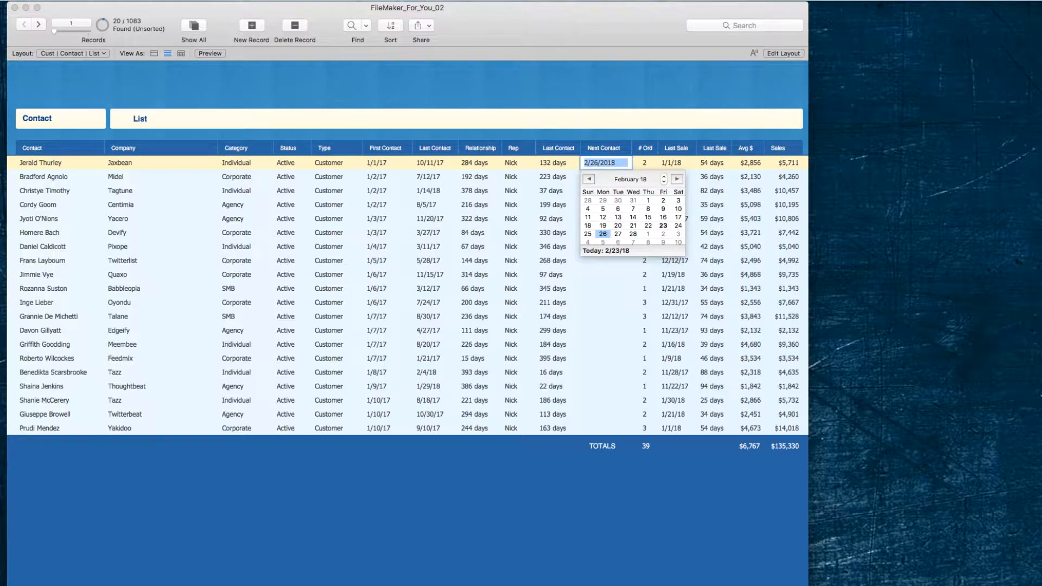
pyautogui.click(374, 5)
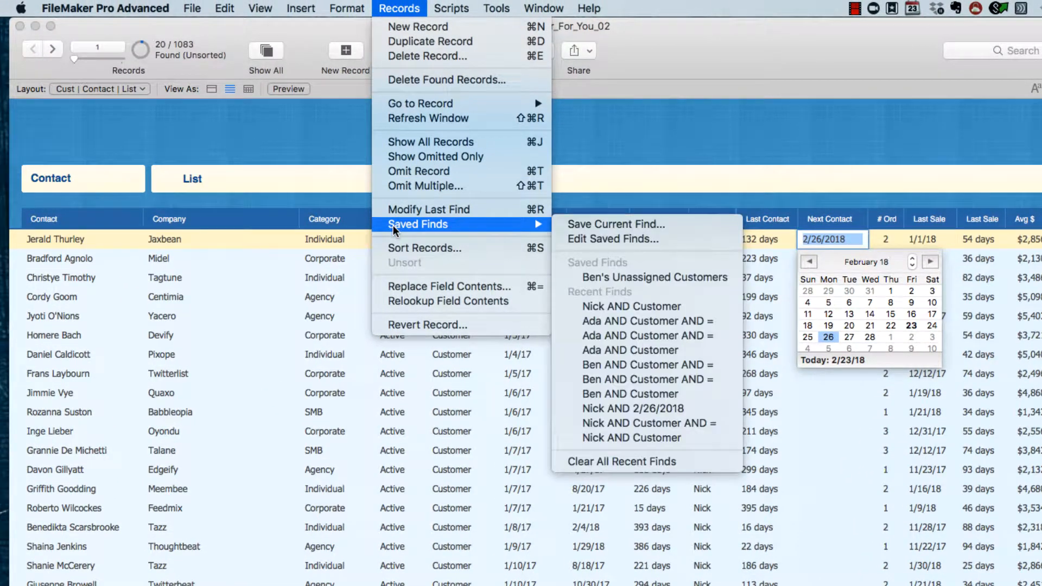
pyautogui.click(403, 283)
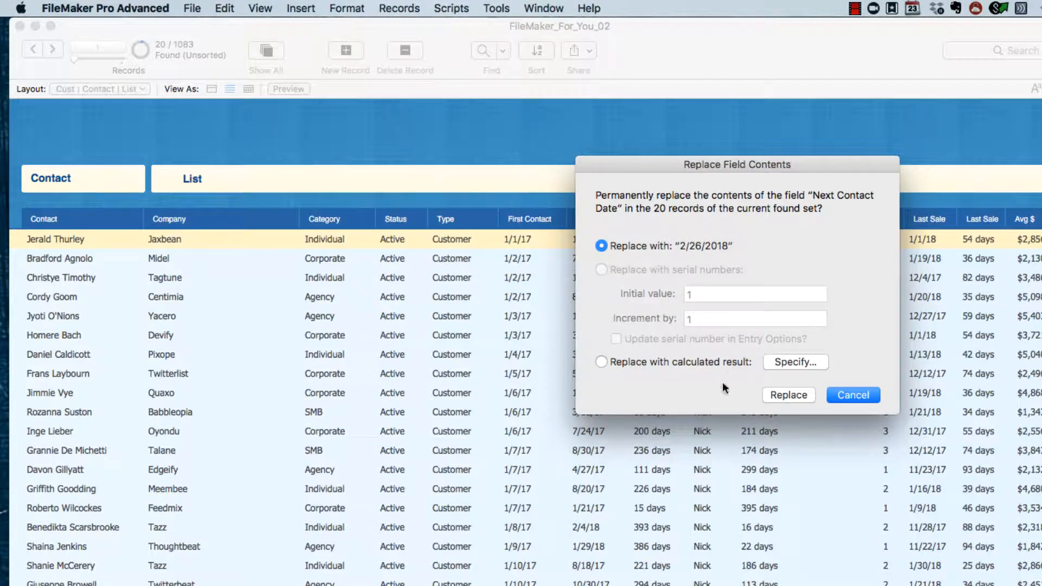
pyautogui.click(785, 393)
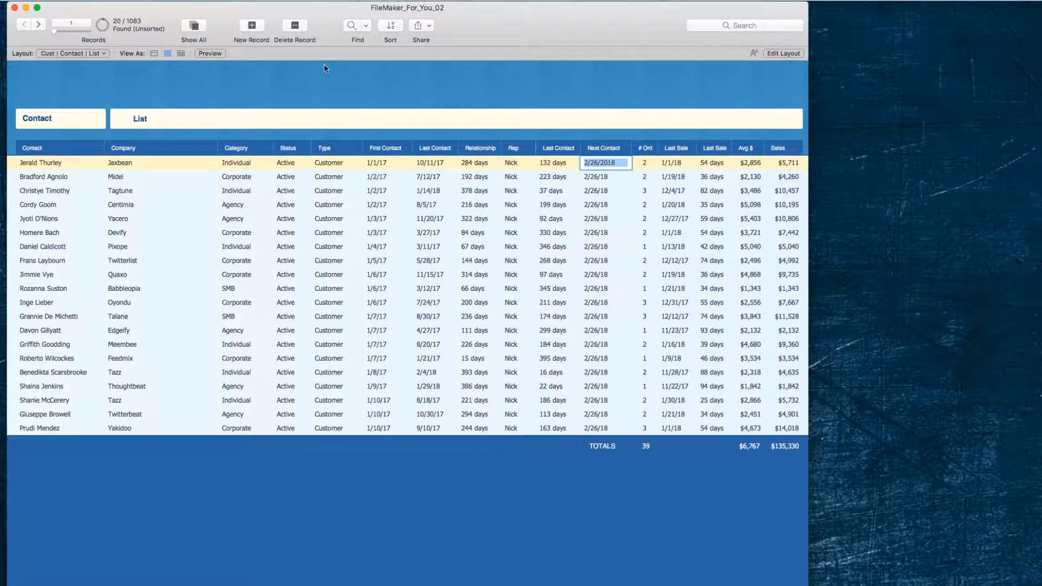
pyautogui.click(292, 79)
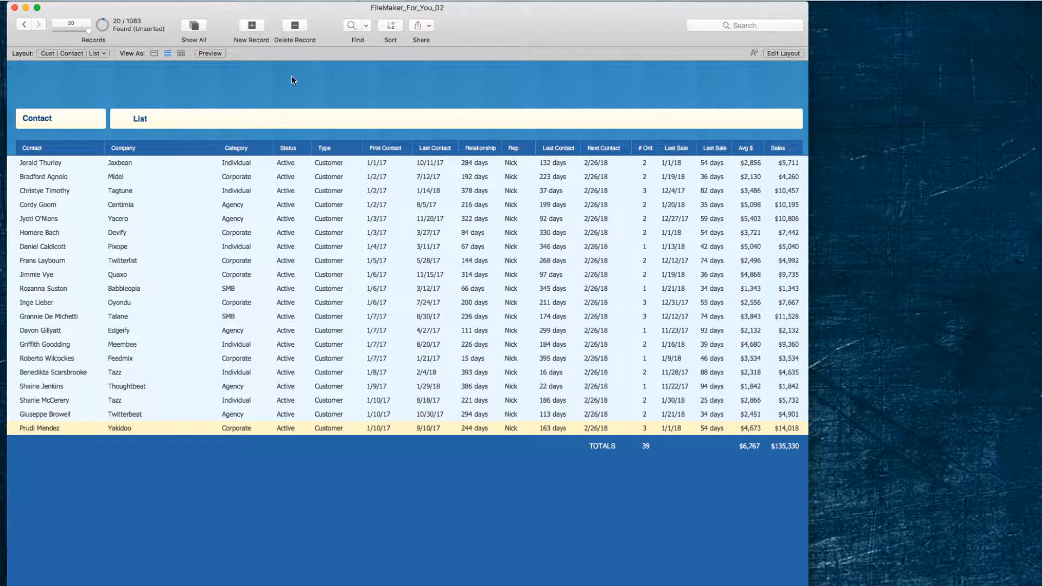
# Modify the last find by adding = in Next Contact and run it to list this rep's customers without a date
pyautogui.press('super+r')
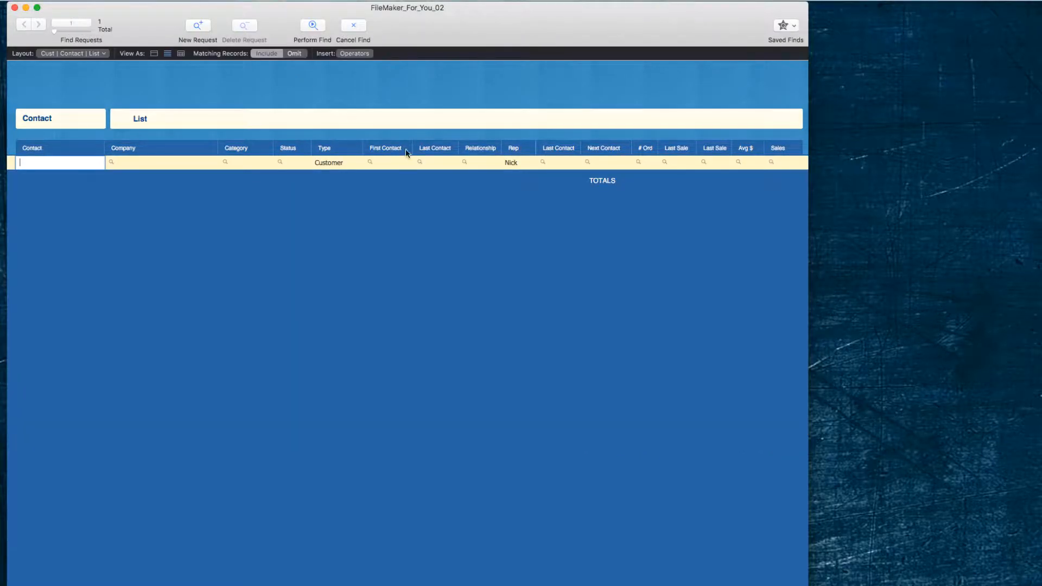
pyautogui.click(602, 166)
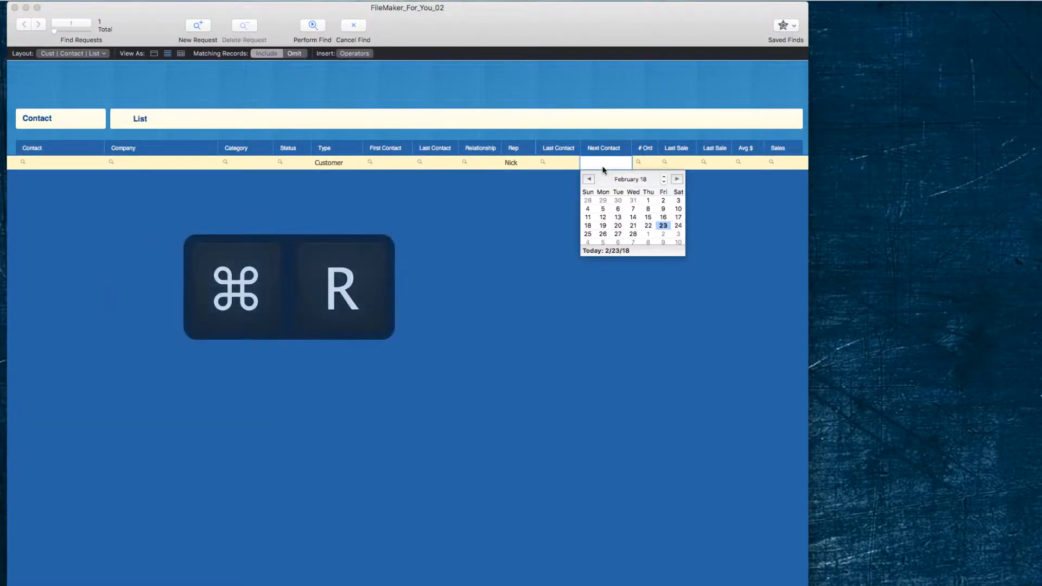
pyautogui.write('=')
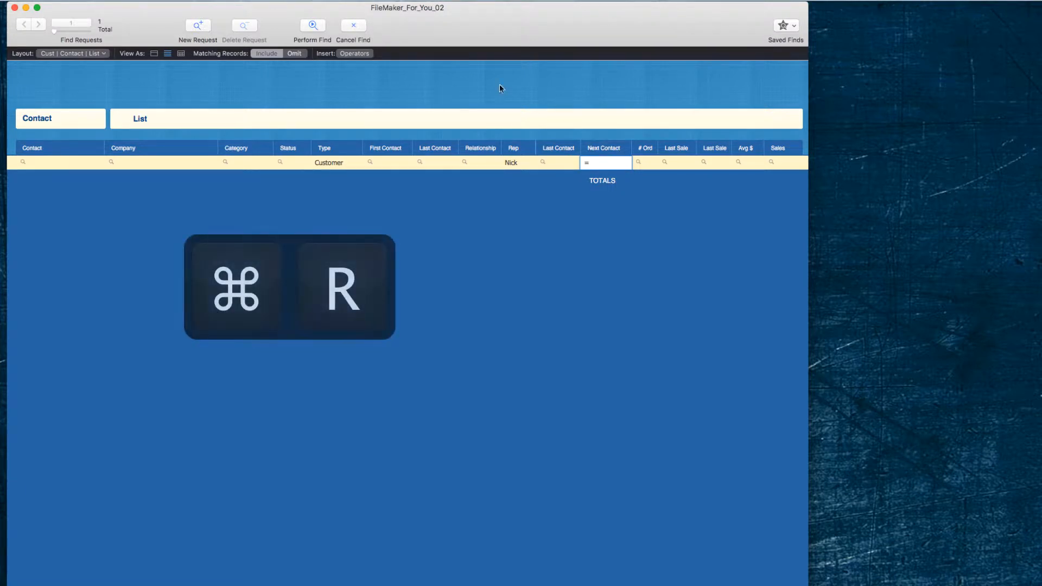
pyautogui.click(310, 25)
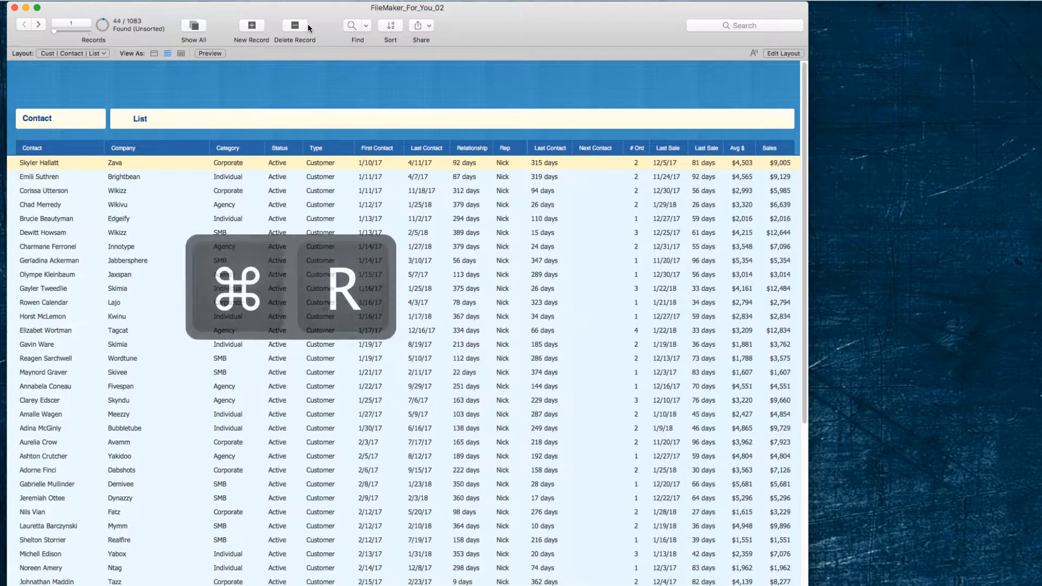
# Go to record 21 of the undated customers and omit the 24 records from there on, keeping a second batch of 20
pyautogui.click(72, 23)
pyautogui.write('21')
pyautogui.press('Return')
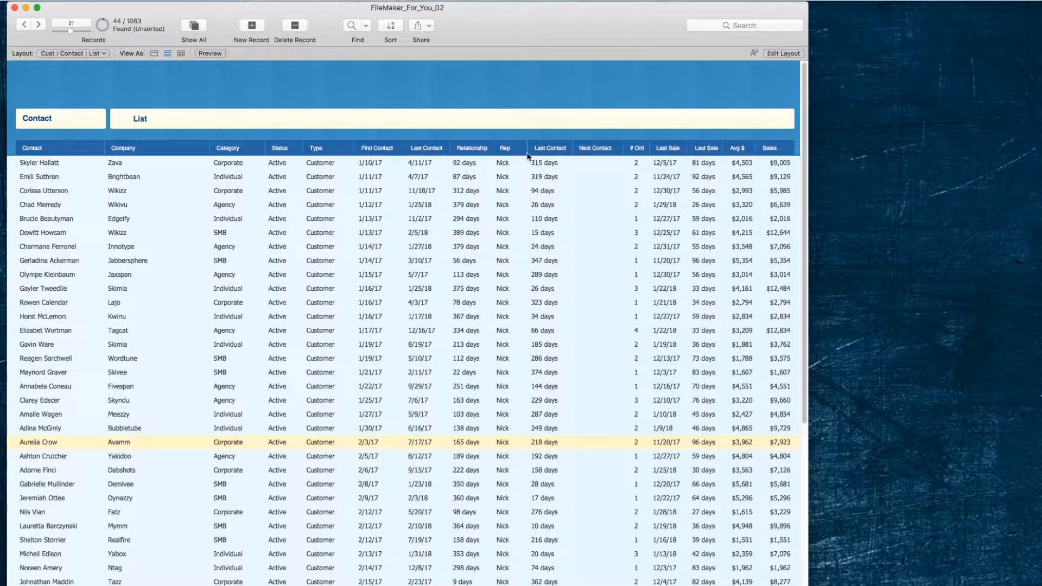
pyautogui.click(326, 2)
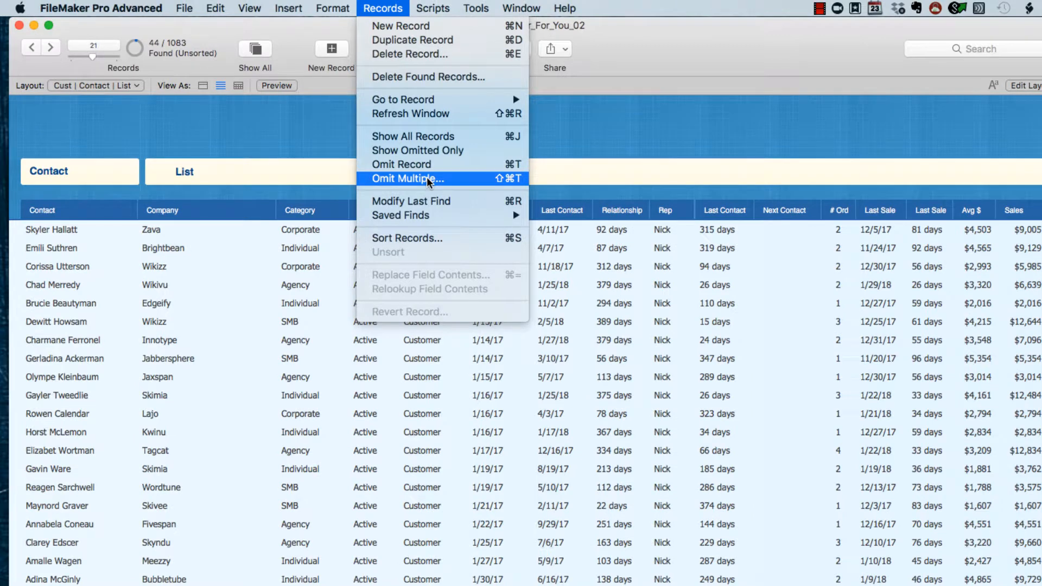
pyautogui.click(427, 177)
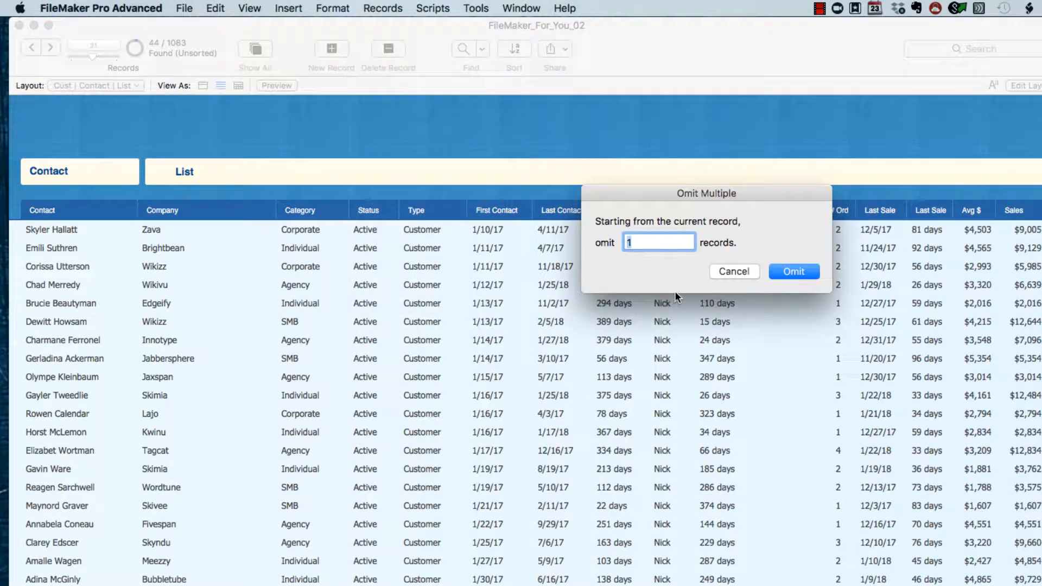
pyautogui.write('50')
pyautogui.press('Return')
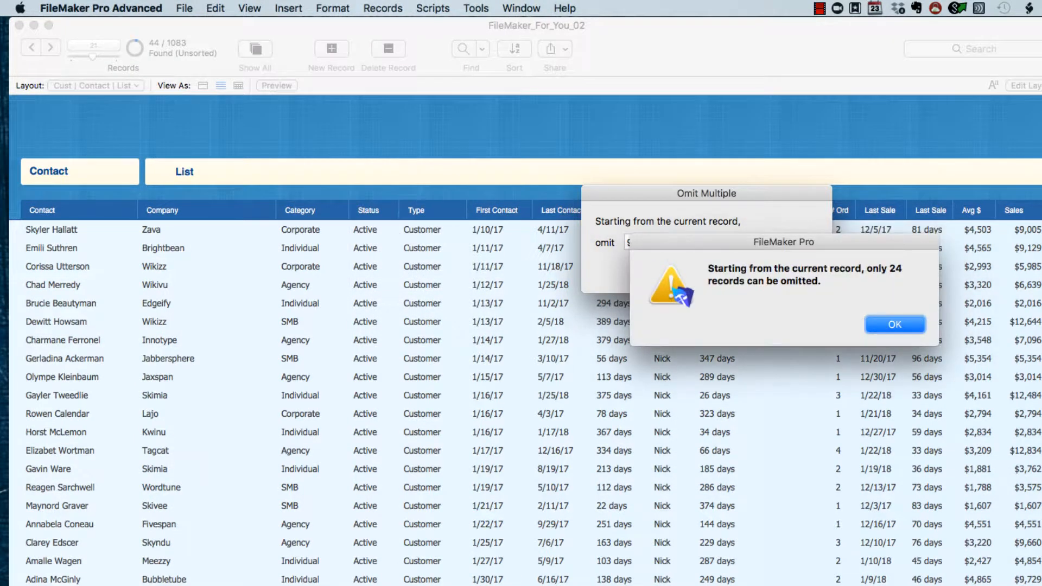
pyautogui.click(881, 323)
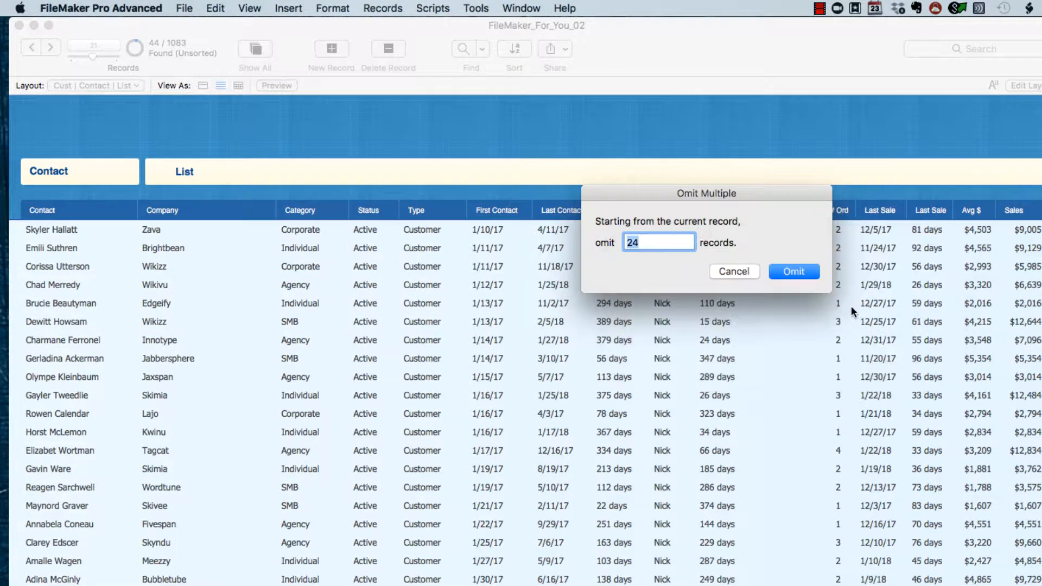
pyautogui.click(782, 275)
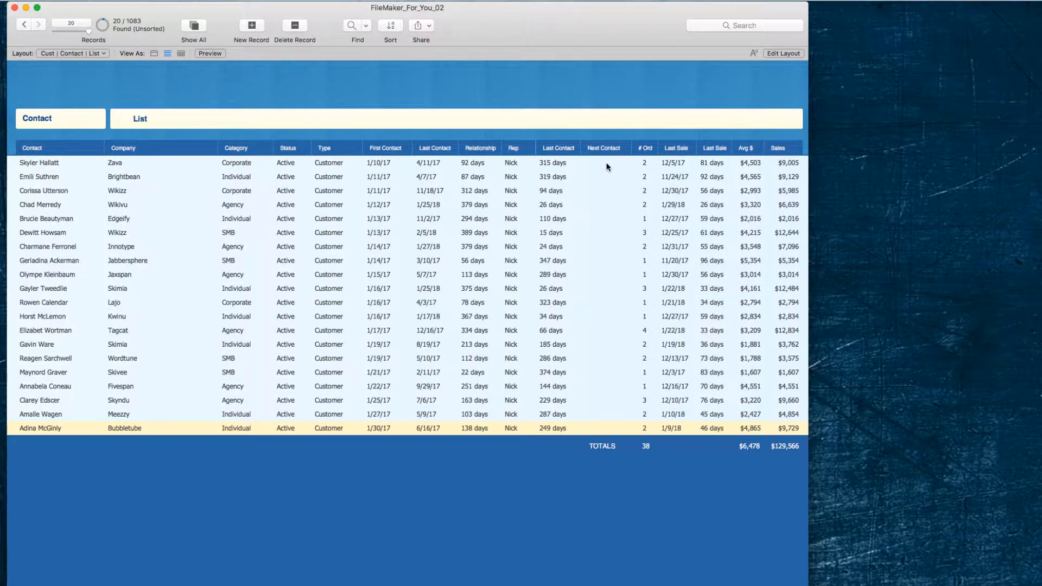
# Set the Next Contact date of the first customer in this rep's second batch to 2/27/2018 and return to that field
pyautogui.click(607, 163)
pyautogui.click(618, 237)
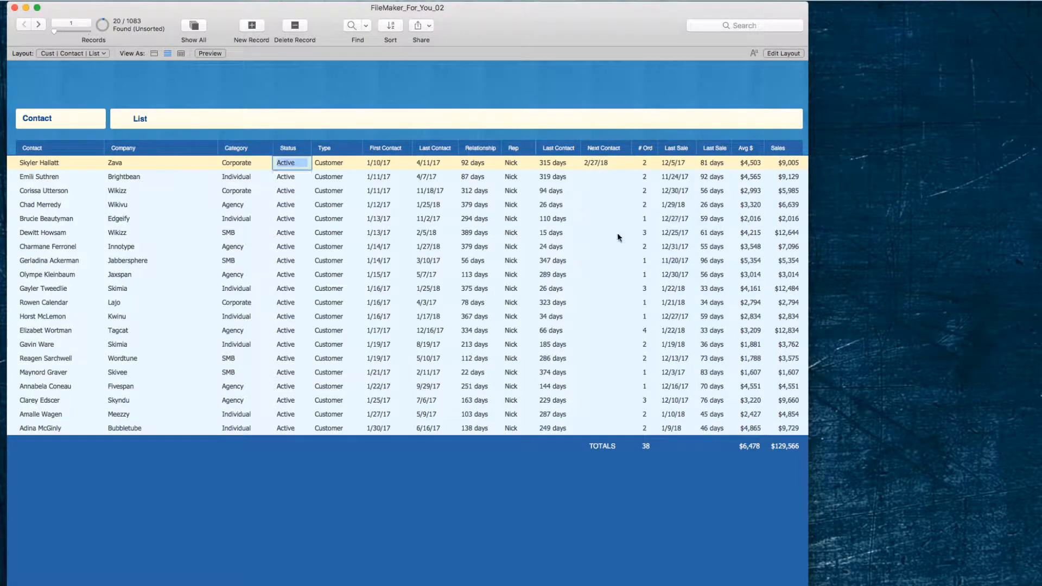
pyautogui.click(607, 163)
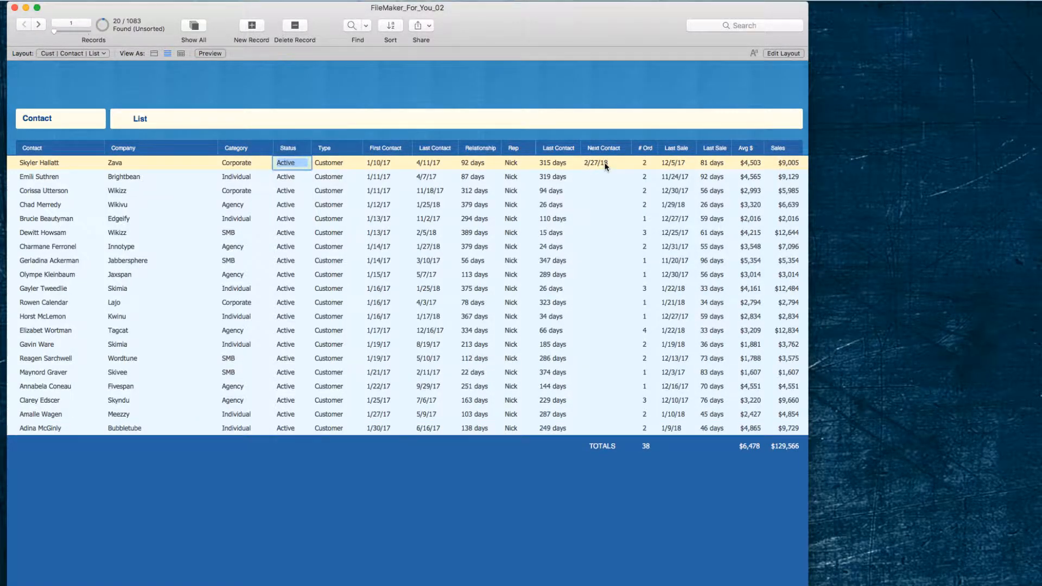
# Replace the Next Contact date contents across this rep's second batch of 20 records with 2/27/2018
pyautogui.click(290, 1)
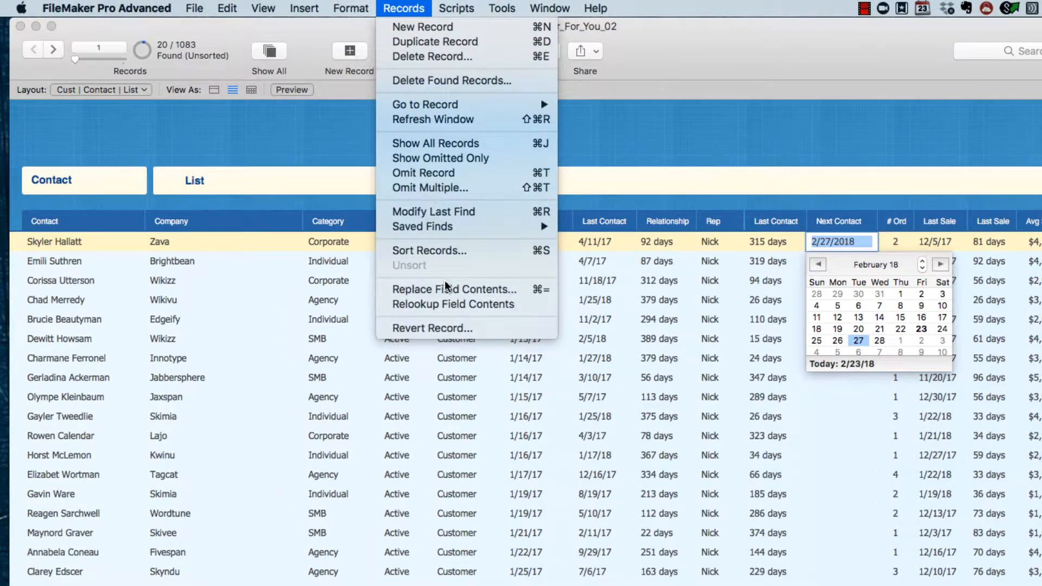
pyautogui.click(444, 285)
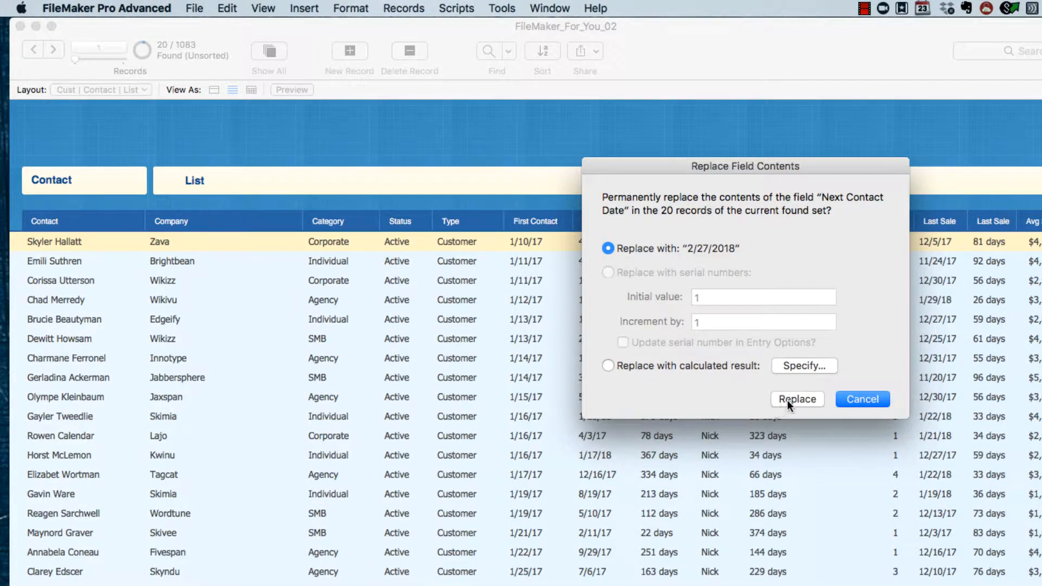
pyautogui.click(787, 399)
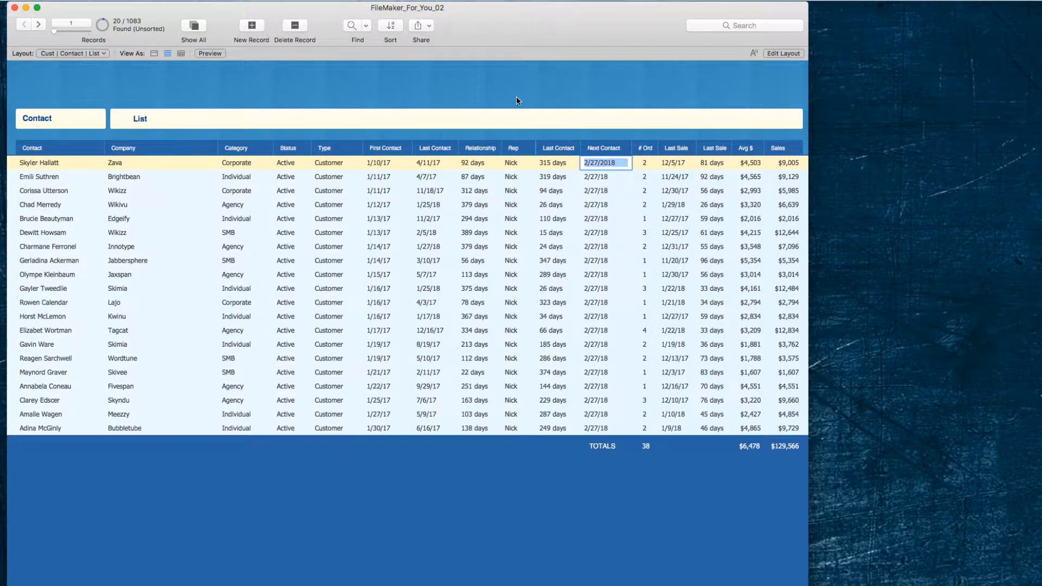
pyautogui.click(517, 101)
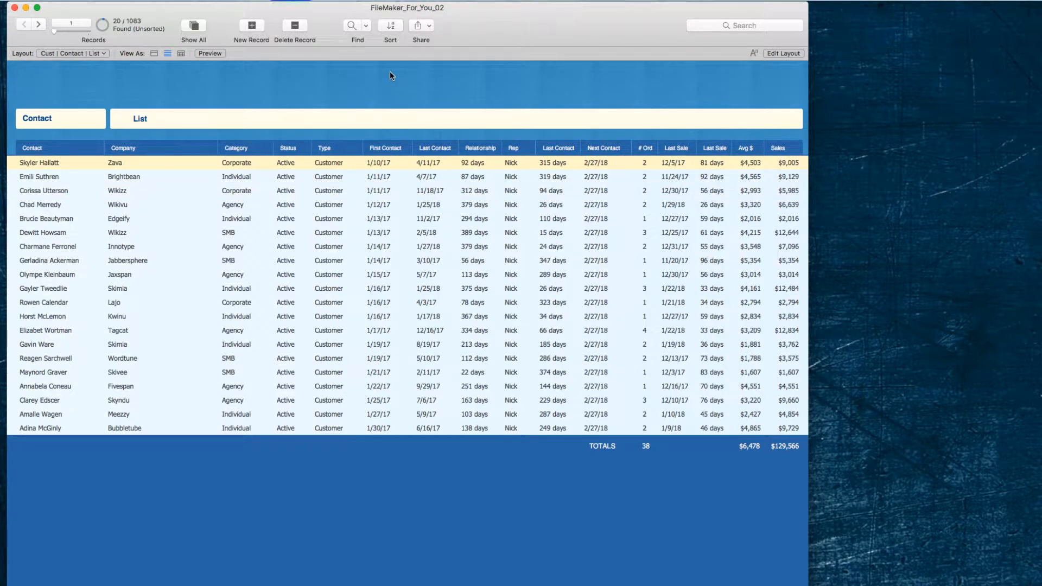
# Rerun the last find for this rep's undated customers and omit the 4 records from record 21 onward
pyautogui.press('super+r')
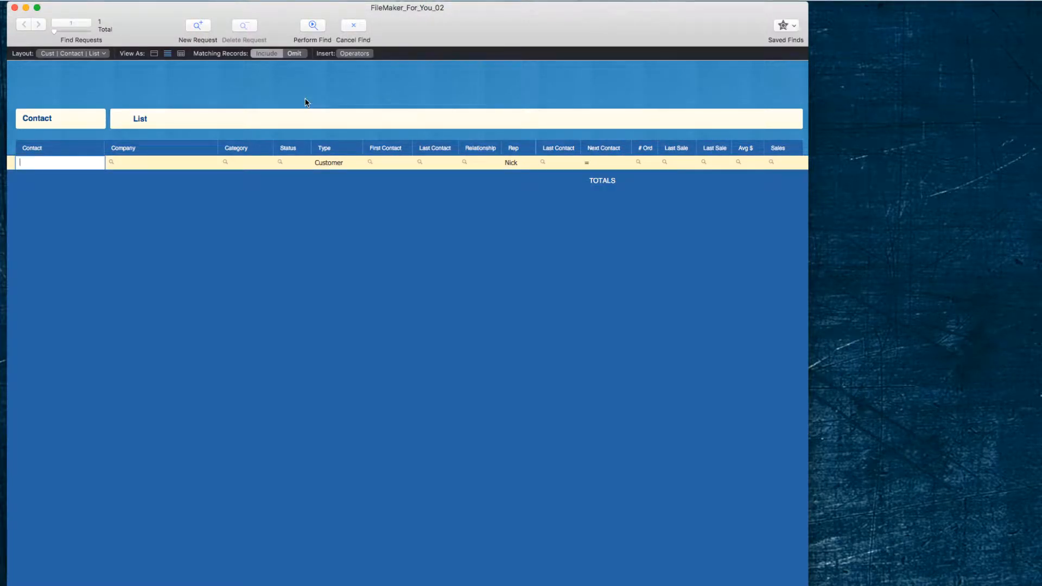
pyautogui.click(308, 23)
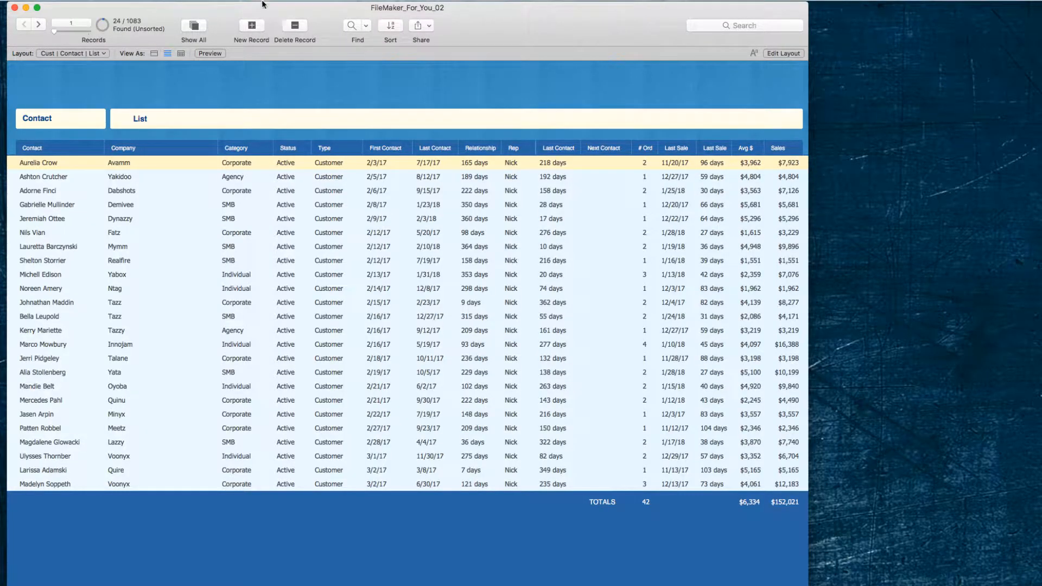
pyautogui.click(79, 24)
pyautogui.write('21')
pyautogui.press('Return')
pyautogui.click(296, 0)
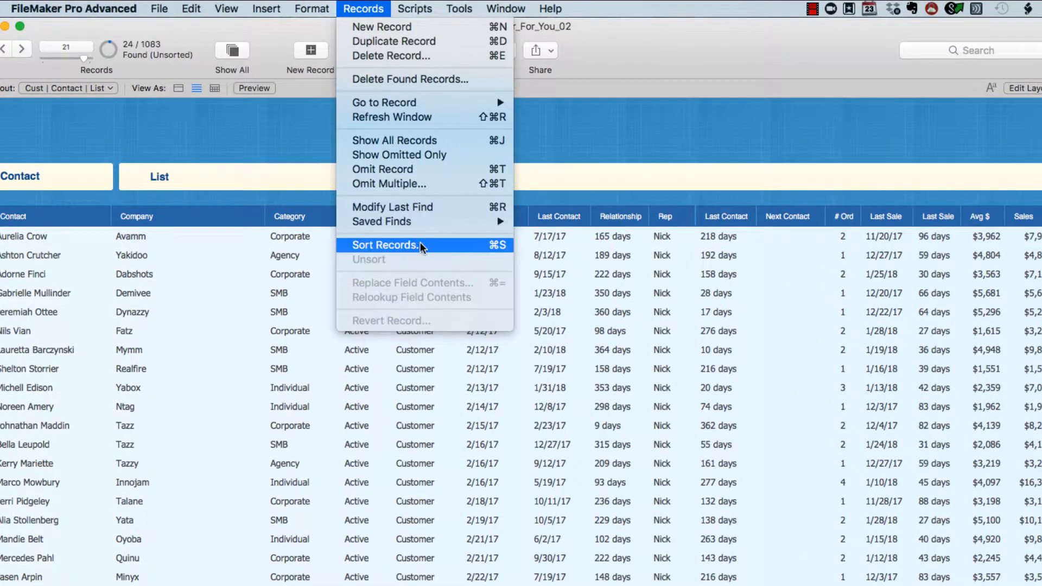
pyautogui.click(421, 184)
pyautogui.write('99')
pyautogui.press('Return')
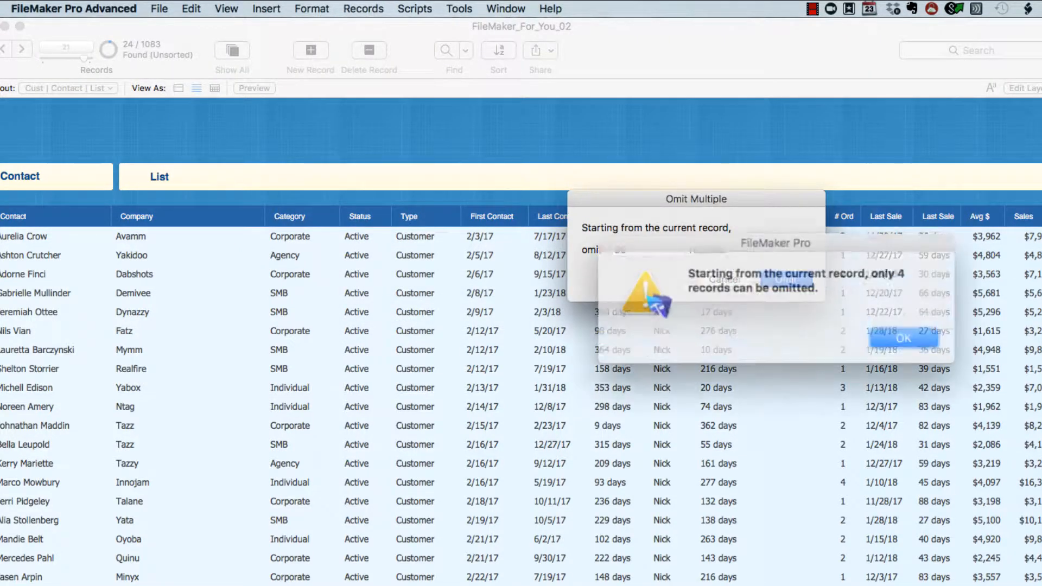
pyautogui.click(901, 337)
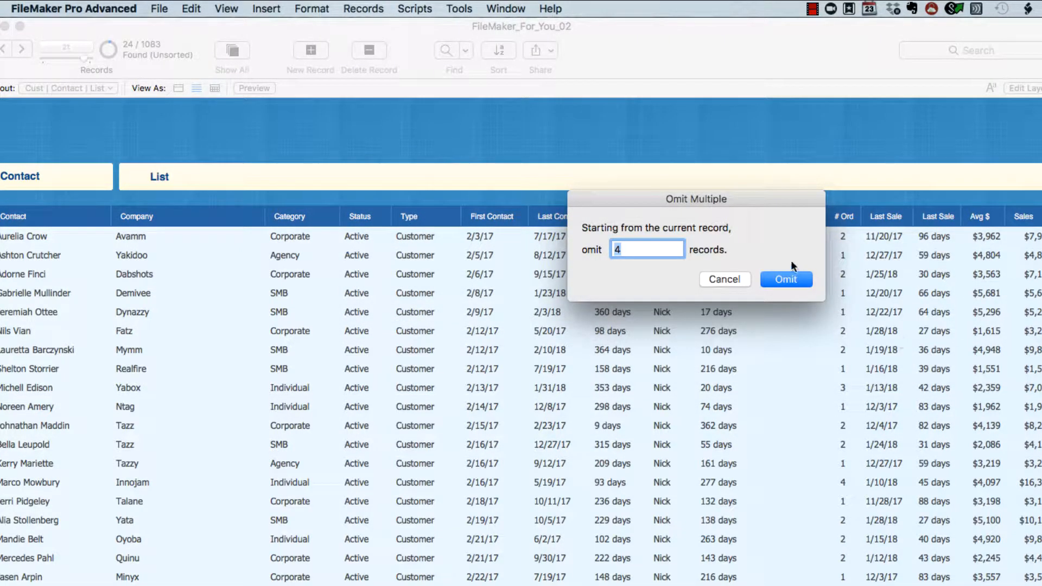
pyautogui.click(787, 279)
# Set the Next Contact date of the first customer in this rep's third batch to 2/28/2018 and return to that field
pyautogui.click(790, 244)
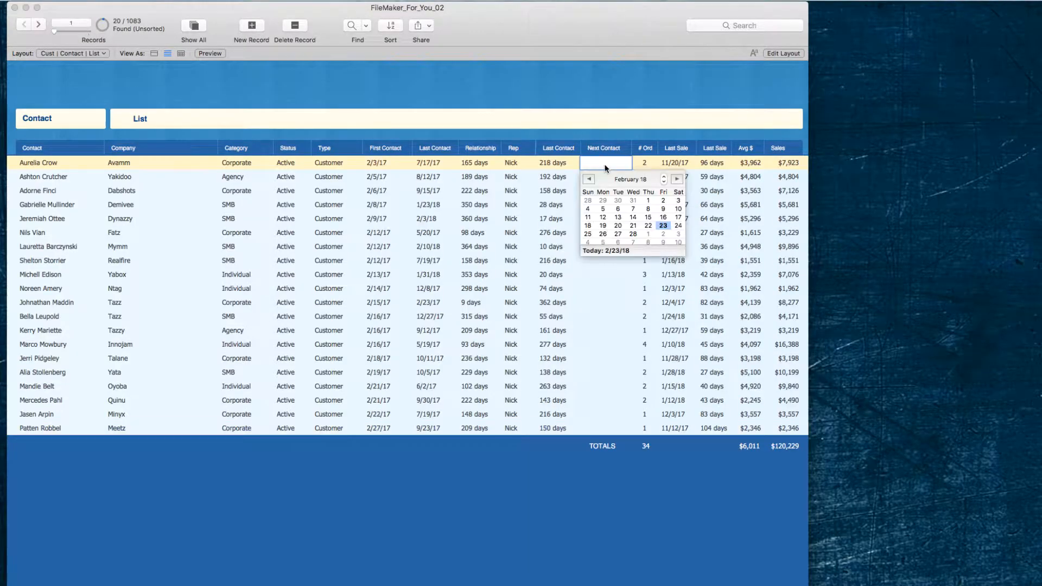
pyautogui.click(633, 234)
pyautogui.press('Tab')
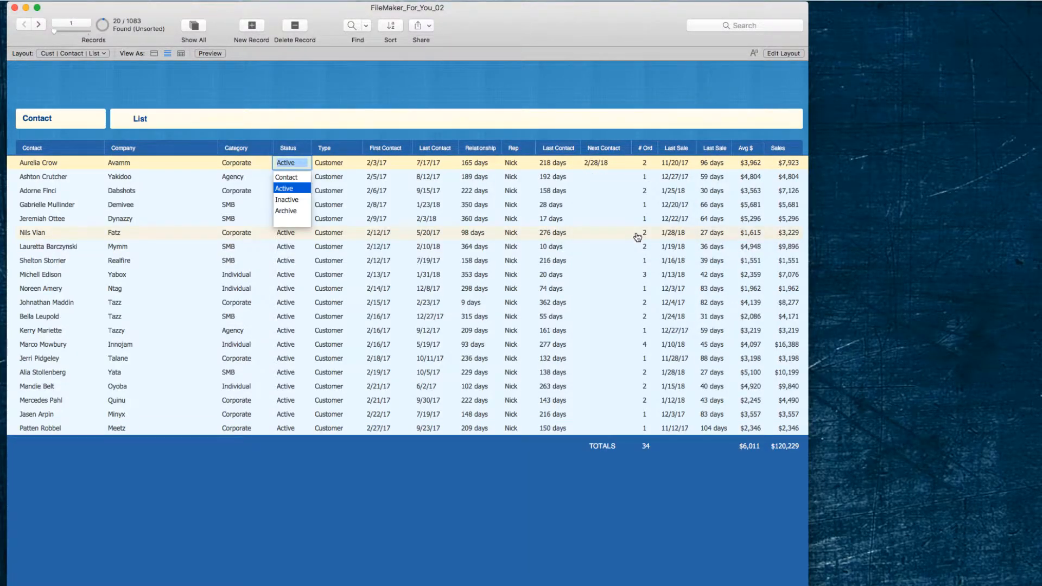
pyautogui.click(594, 161)
pyautogui.click(594, 161)
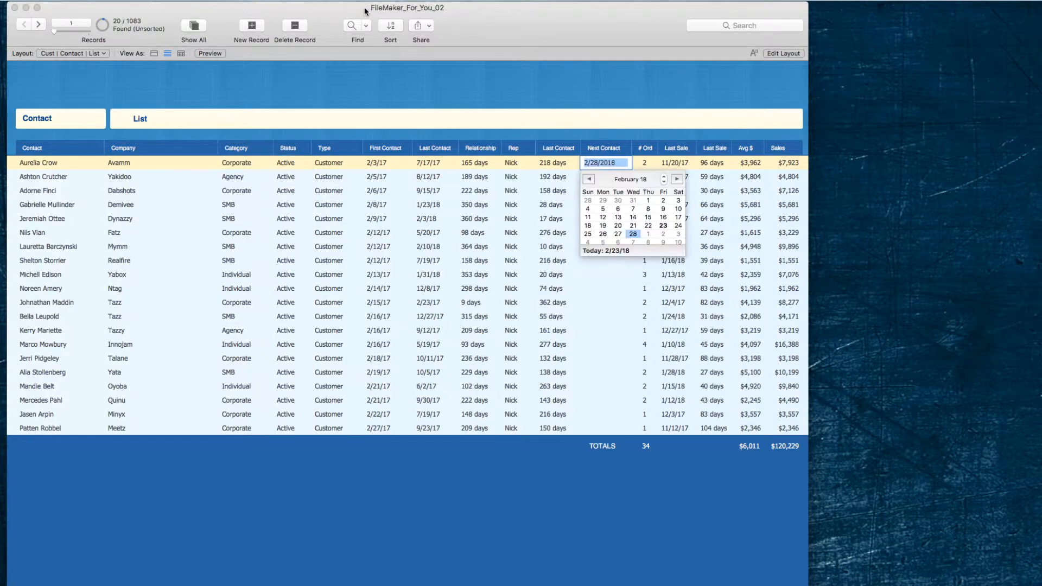
# Replace the Next Contact date contents across this rep's third batch of 20 records with 2/28/2018
pyautogui.click(342, 3)
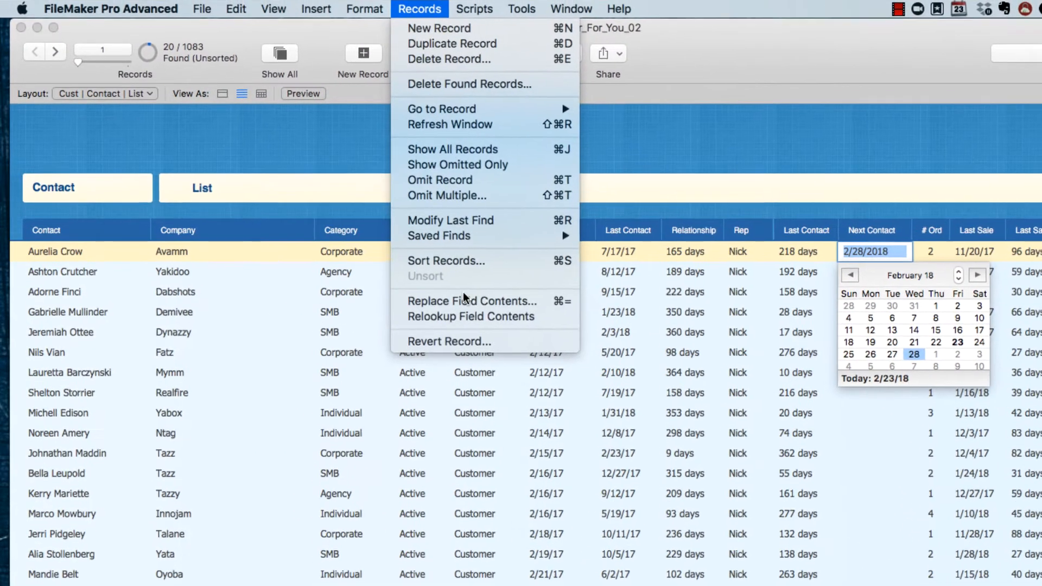
pyautogui.click(464, 302)
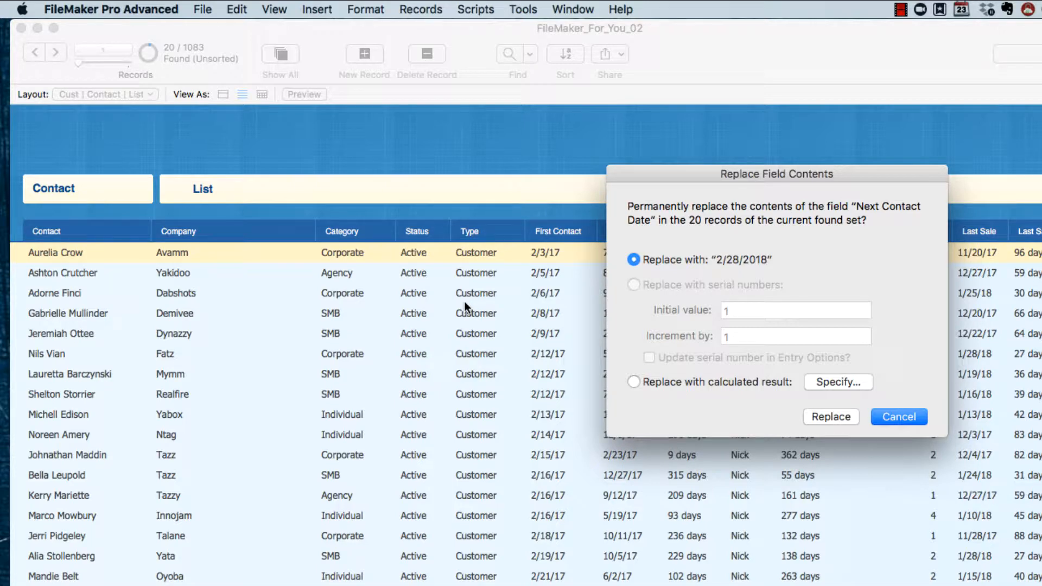
pyautogui.click(815, 414)
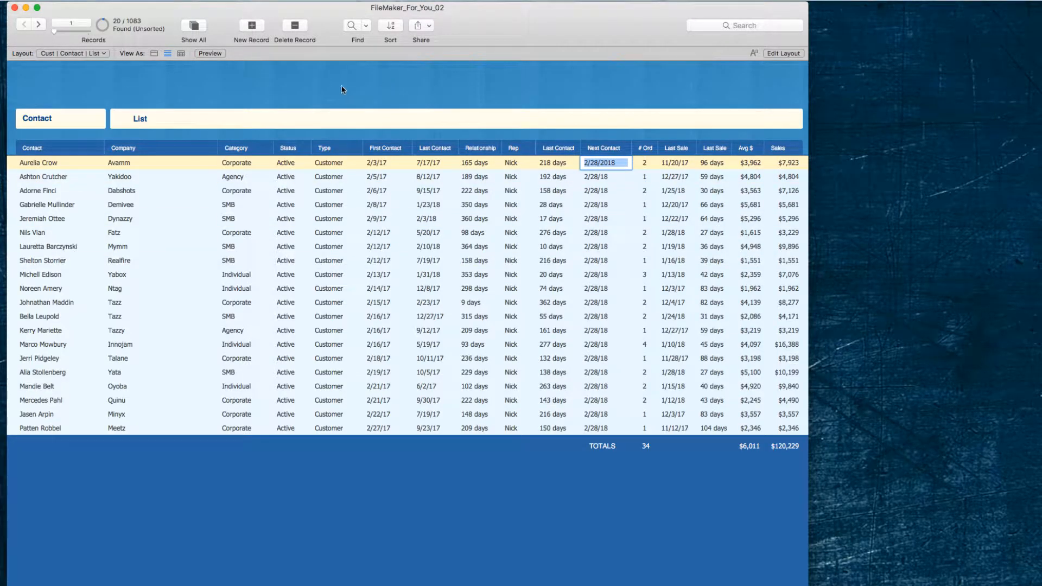
# Rerun the last find for undated customers and set the first remaining customer's Next Contact date to 3/1/2018
pyautogui.press('super+r')
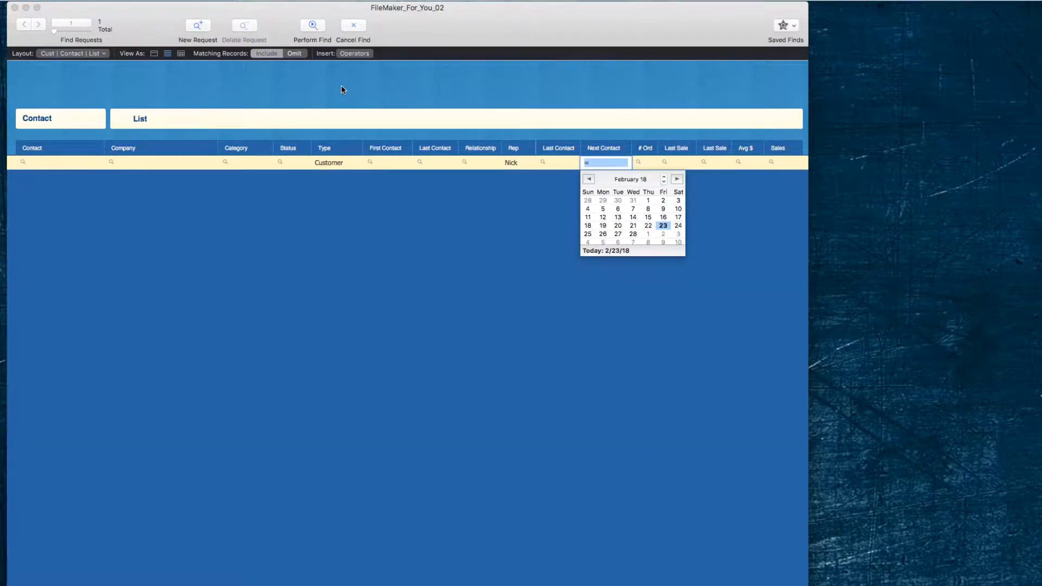
pyautogui.click(314, 25)
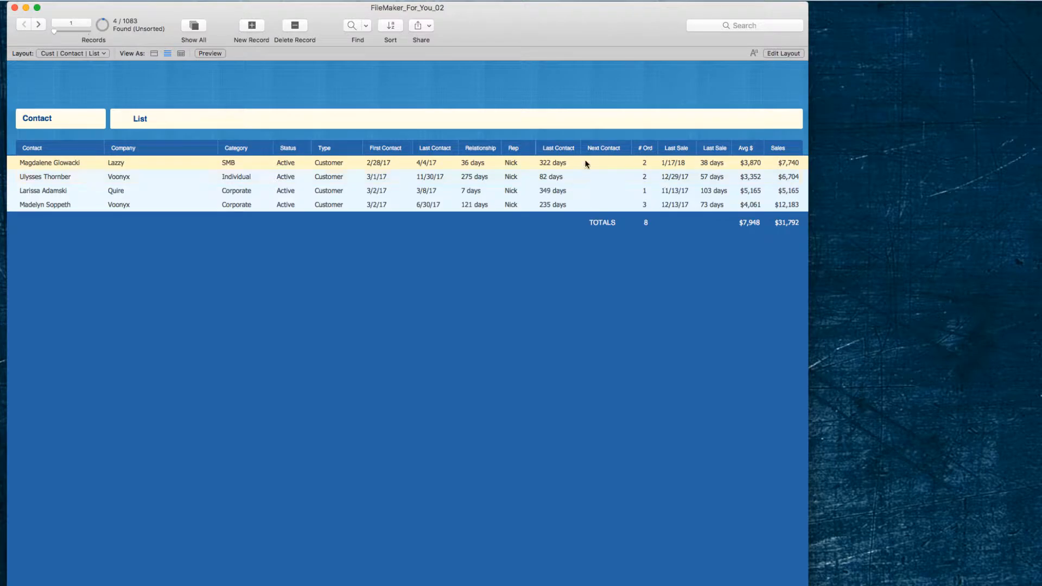
pyautogui.click(595, 163)
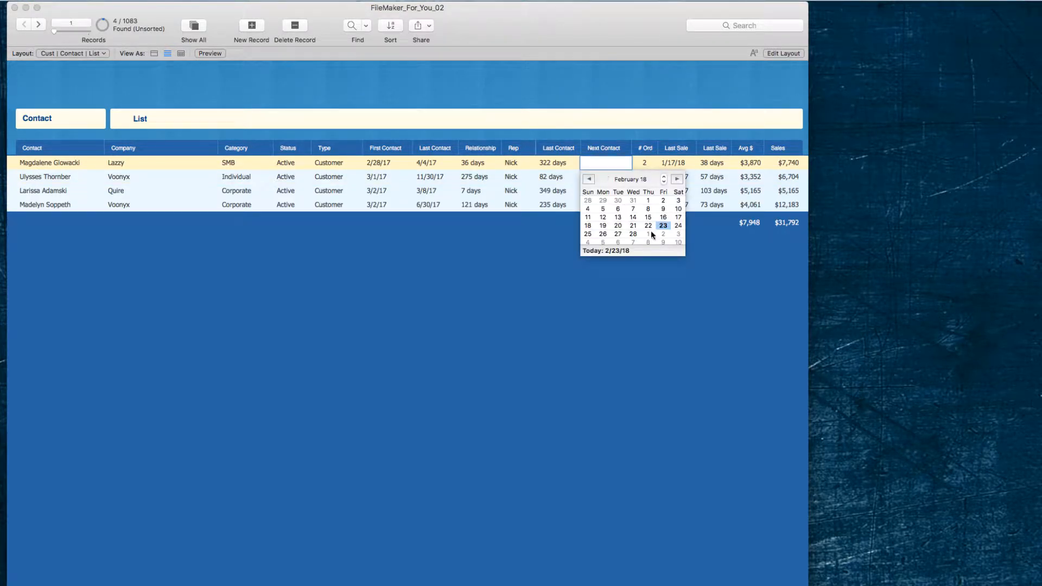
pyautogui.click(649, 233)
pyautogui.click(597, 161)
# Replace the Next Contact date contents across this rep's remaining 4 records with 3/1/2018
pyautogui.click(331, 2)
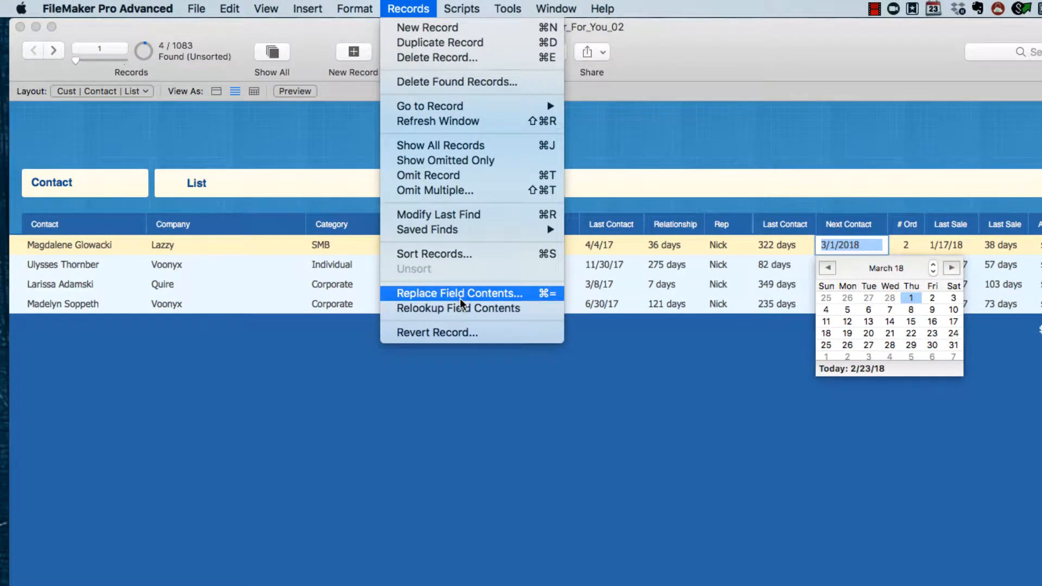
pyautogui.click(460, 296)
pyautogui.click(805, 403)
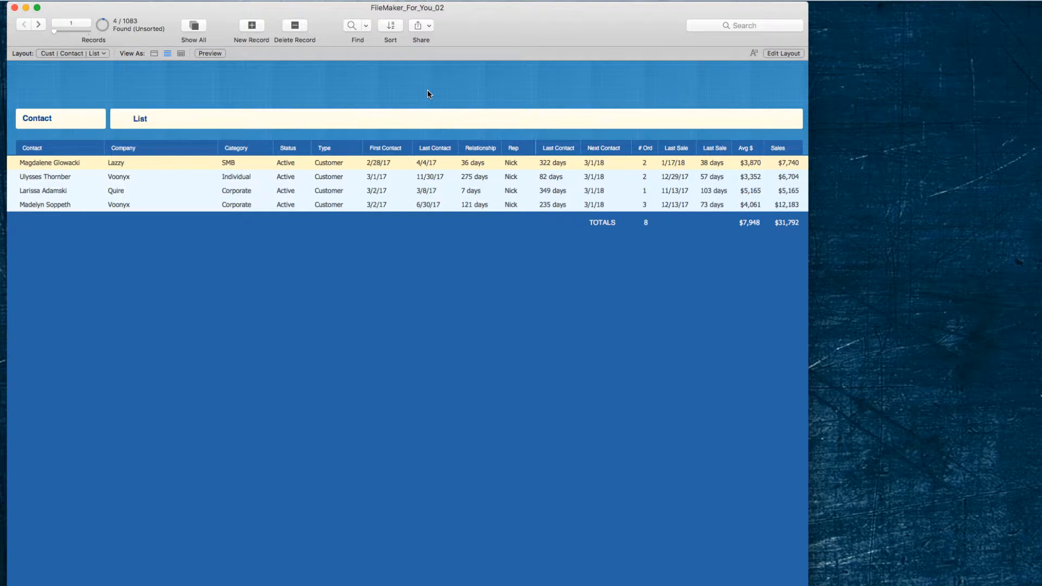
# Find the customers of the first rep in the value list whose Next Contact date is 2/26/2018
pyautogui.click(350, 27)
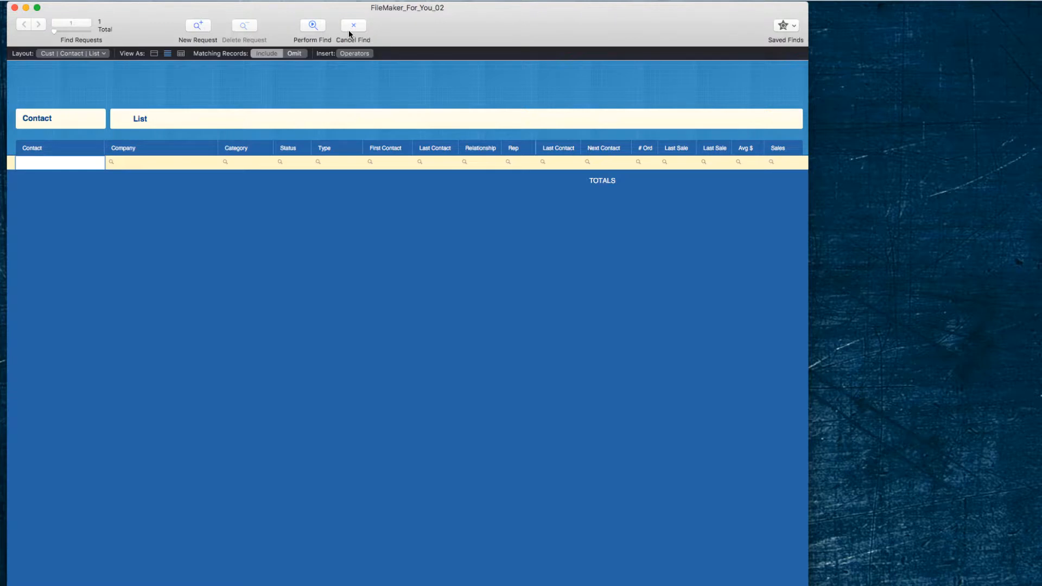
pyautogui.click(507, 162)
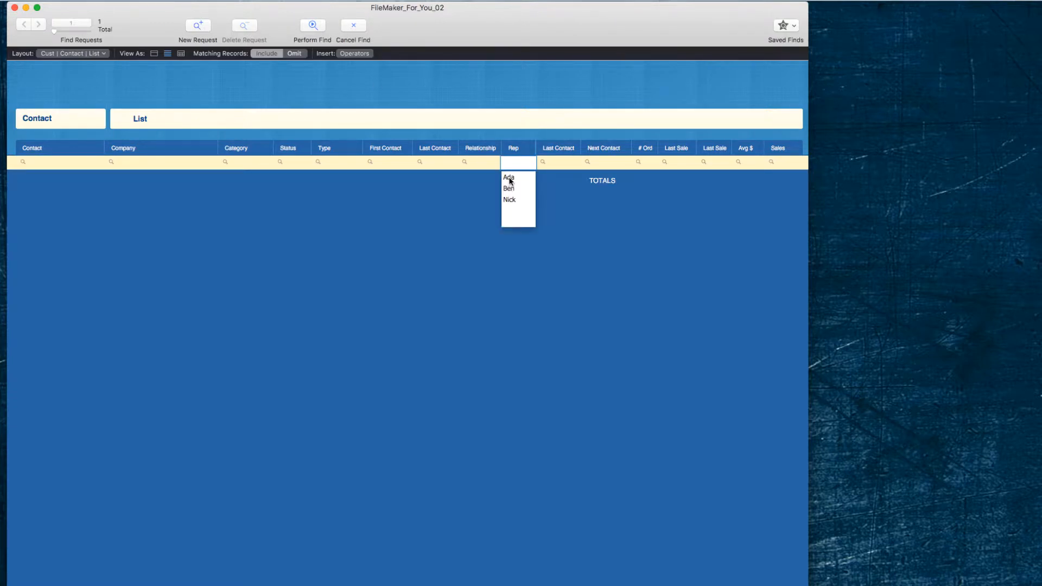
pyautogui.click(509, 179)
pyautogui.click(610, 161)
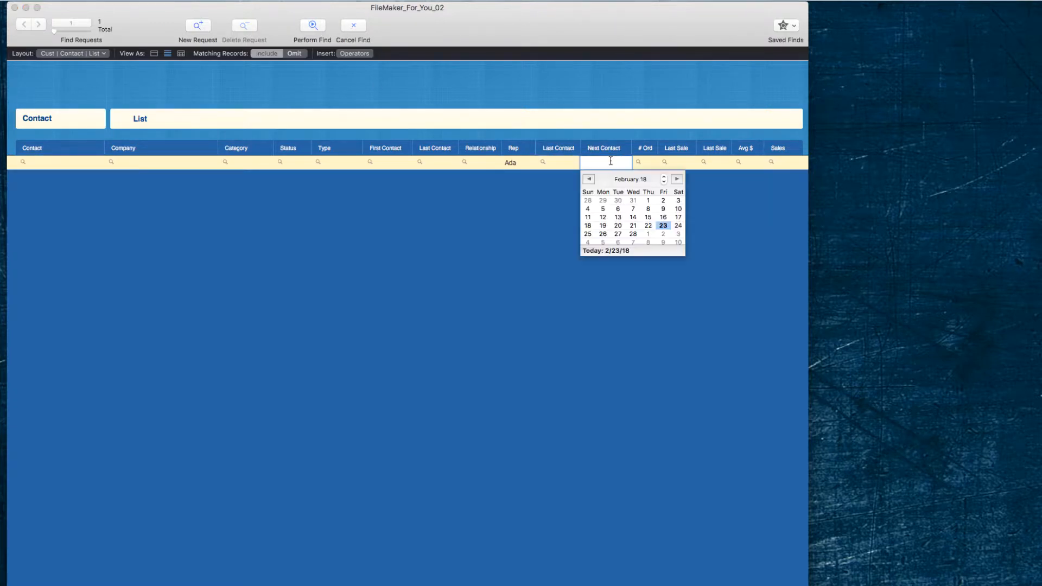
pyautogui.click(602, 234)
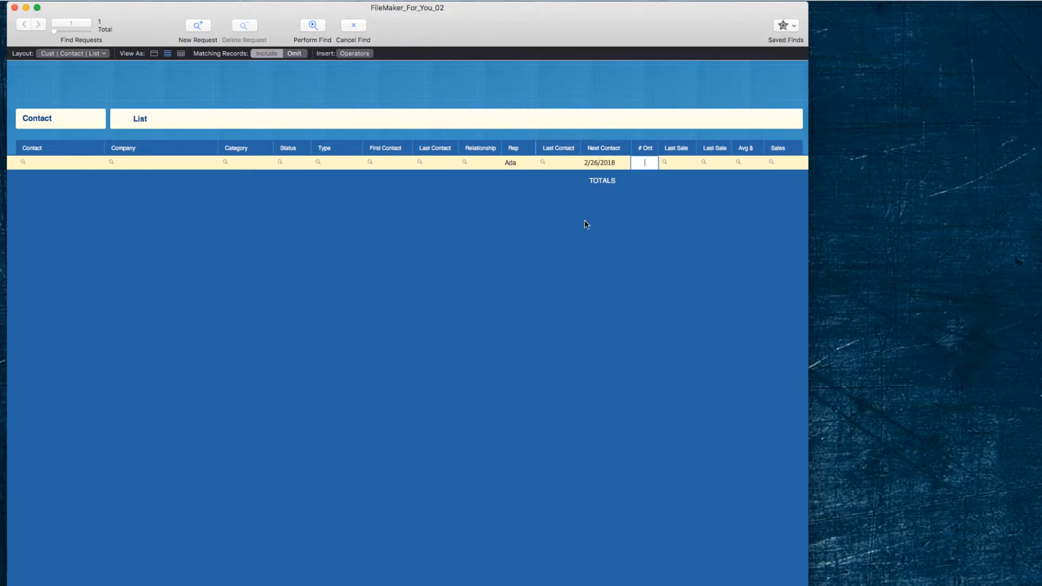
pyautogui.click(311, 23)
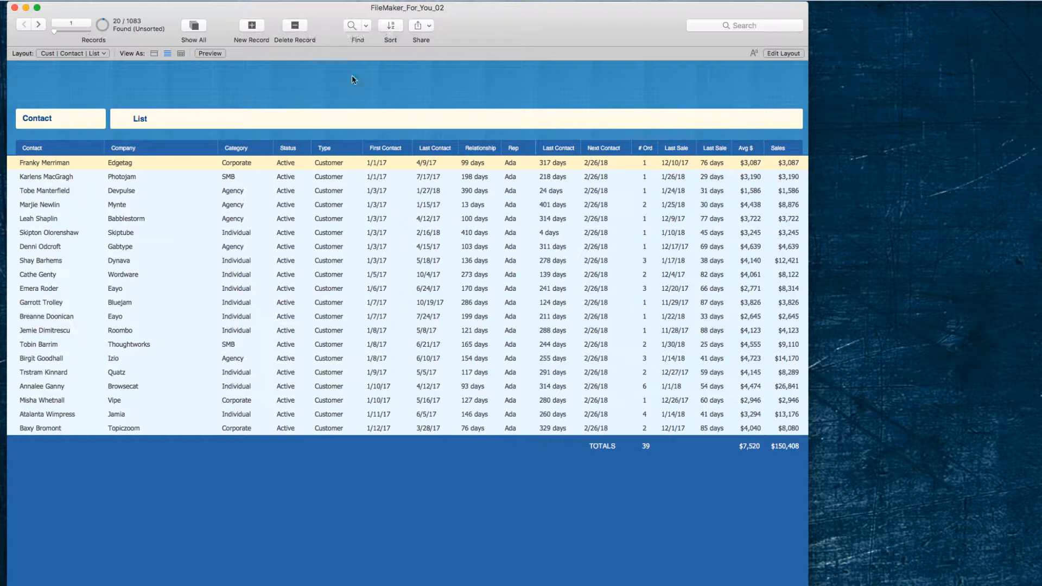
# Find the customers of the second rep in the value list whose Next Contact date is 2/26/2018
pyautogui.click(351, 26)
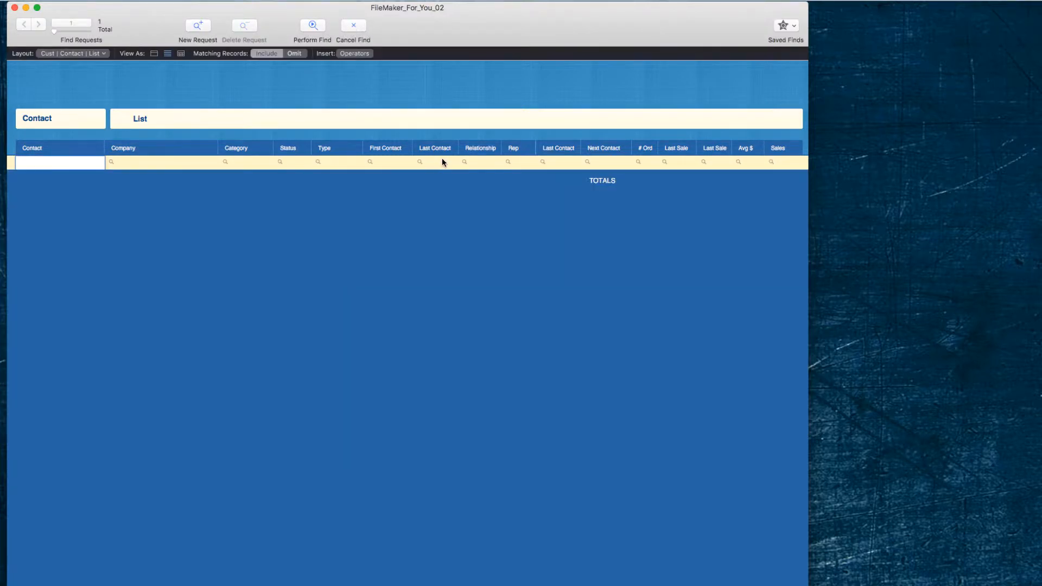
pyautogui.click(523, 162)
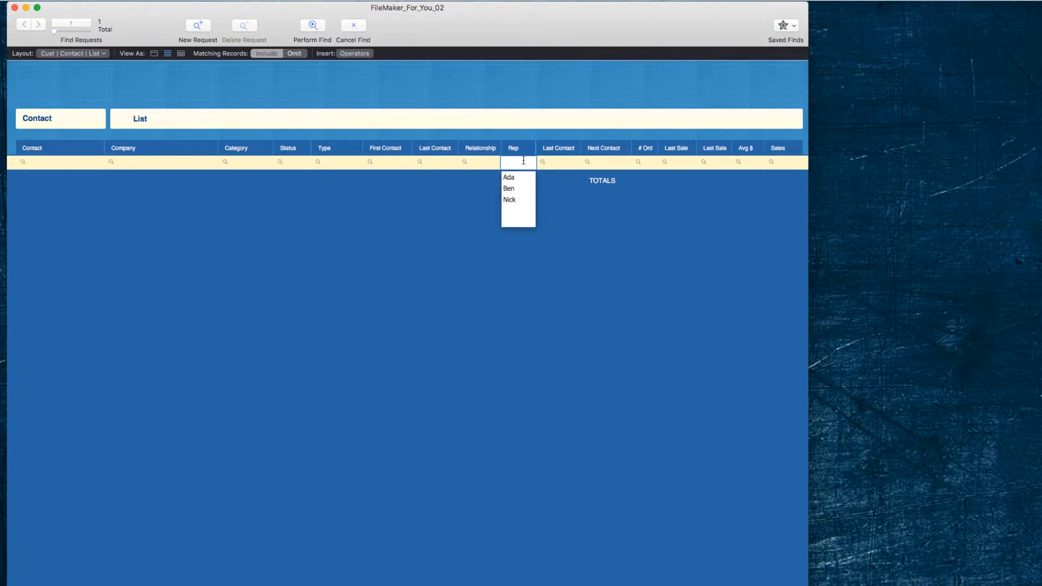
pyautogui.click(513, 189)
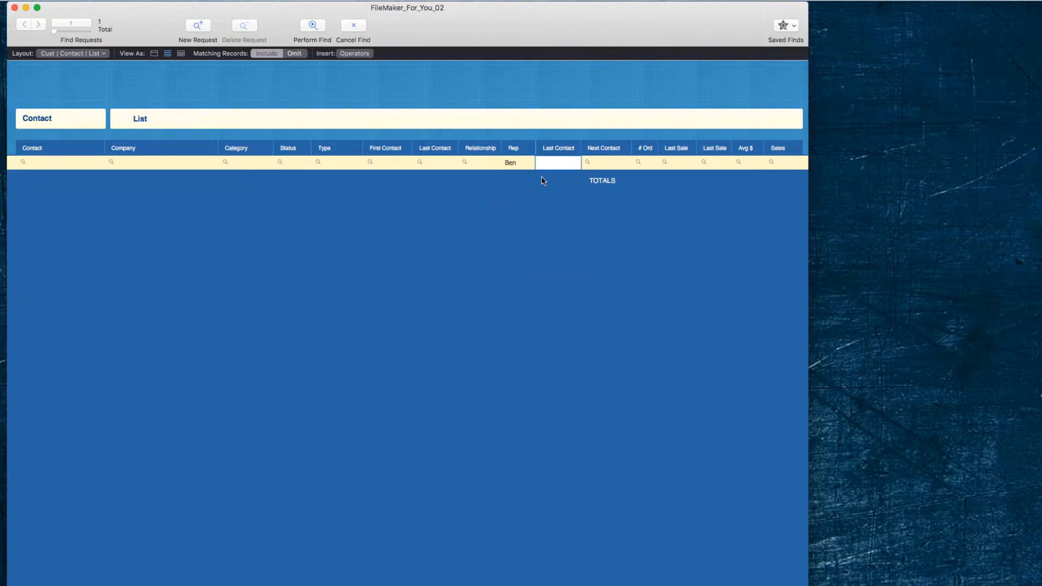
pyautogui.click(609, 162)
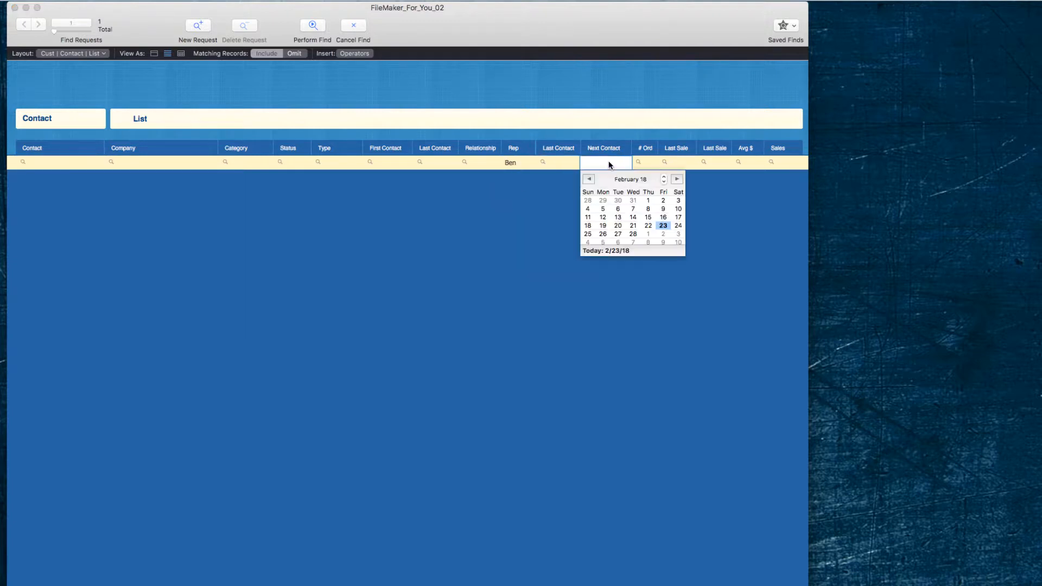
pyautogui.click(602, 234)
pyautogui.press('Tab')
pyautogui.click(312, 24)
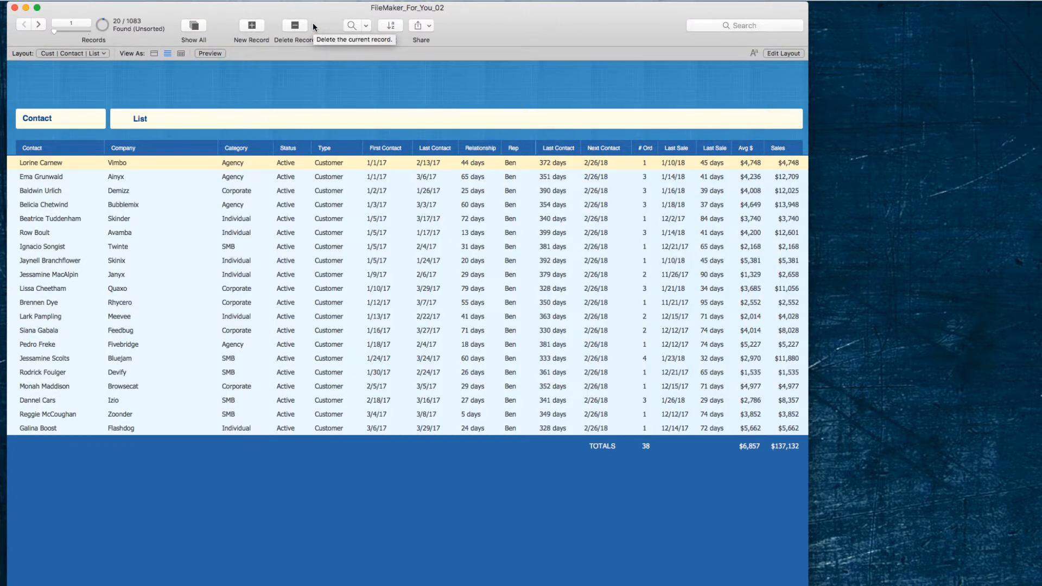
# Find the second rep's customers whose Next Contact date is 2/27/2018
pyautogui.click(351, 27)
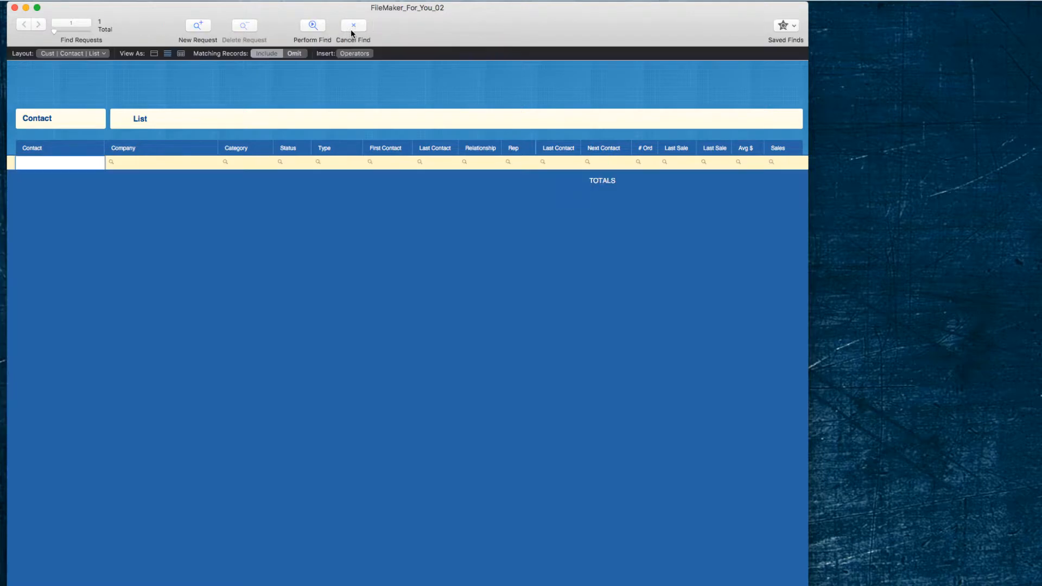
pyautogui.click(516, 164)
pyautogui.click(515, 188)
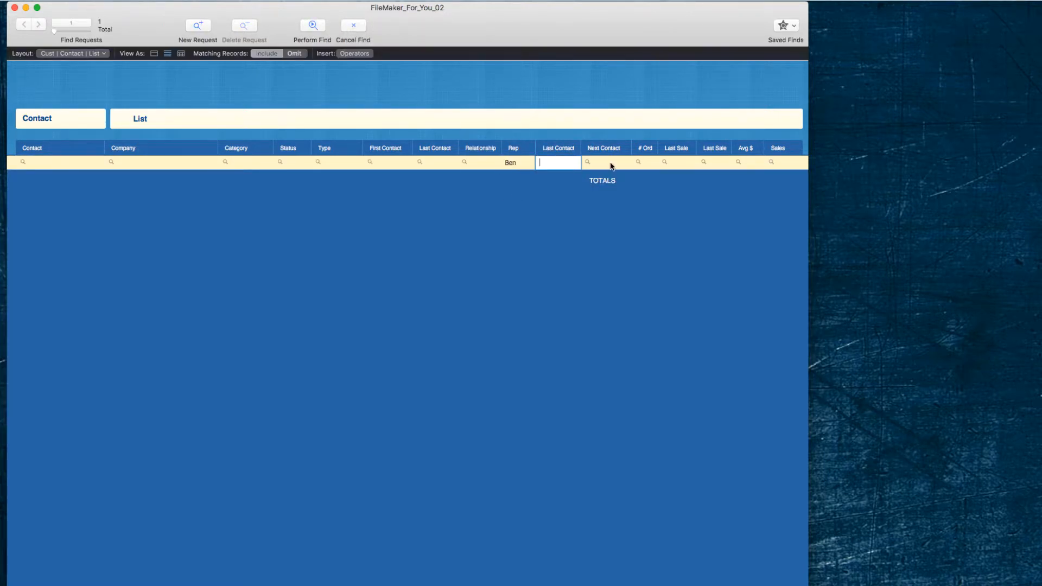
pyautogui.click(610, 163)
pyautogui.click(619, 234)
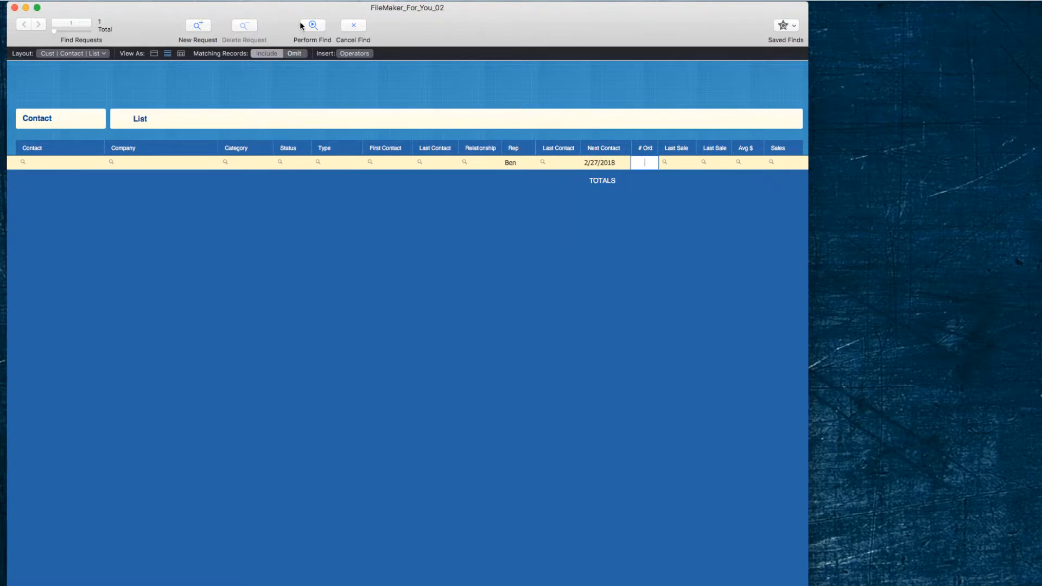
pyautogui.click(313, 25)
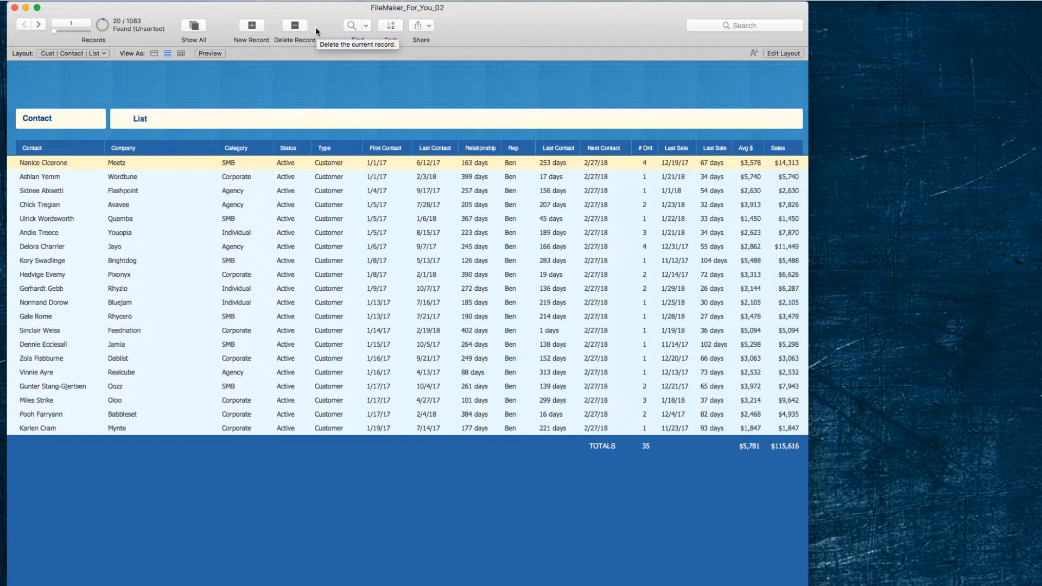
pyautogui.click(289, 164)
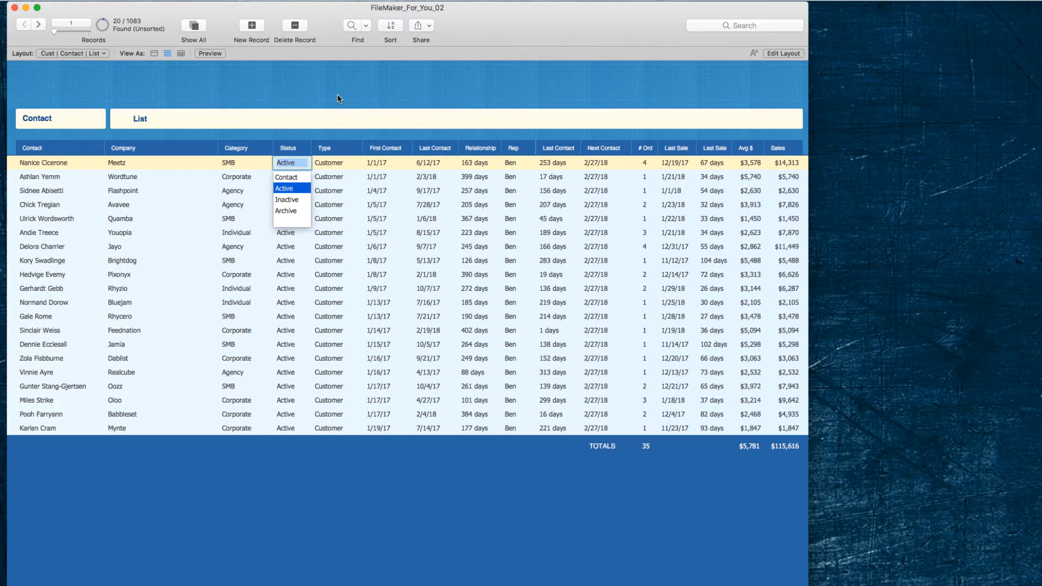
pyautogui.click(376, 90)
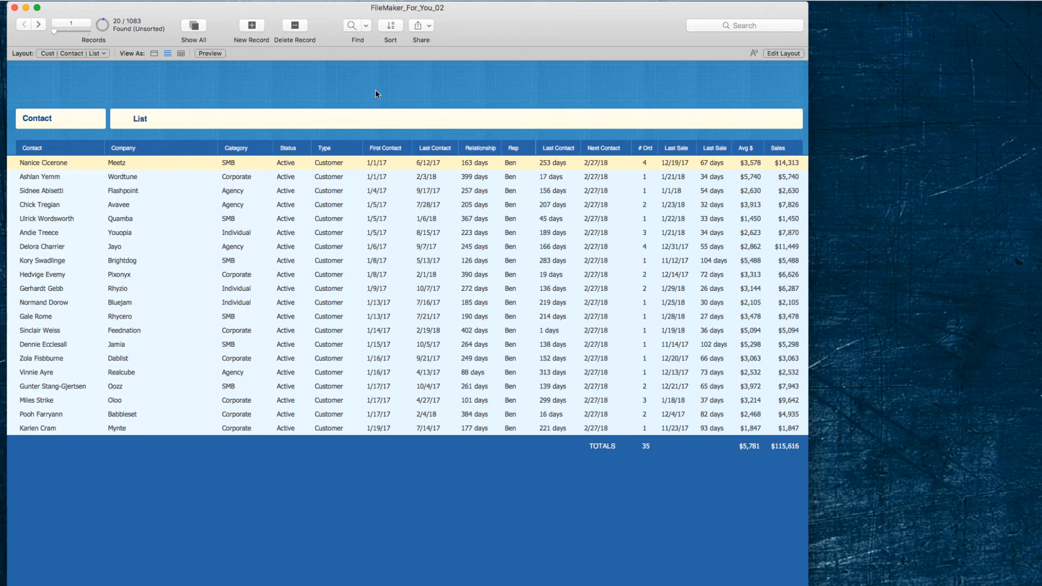